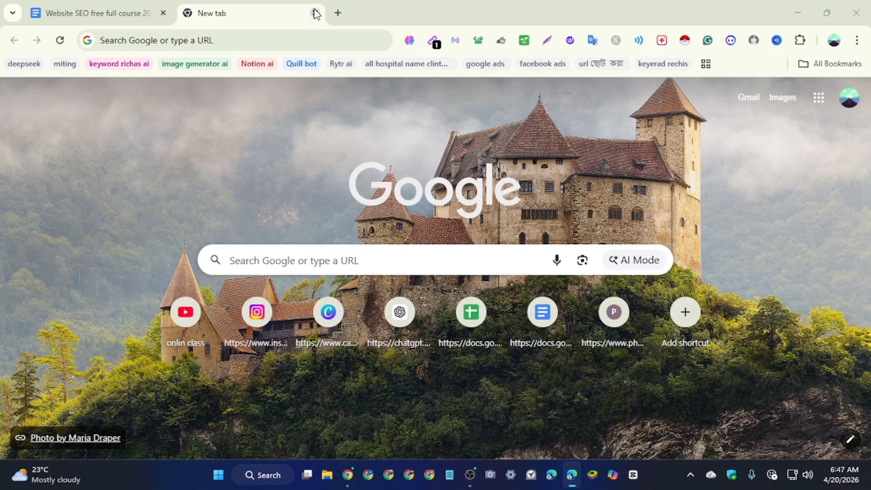
Close the empty new tab and switch to the Chrome window of the other profile
left_click(316, 14)
left_click(368, 475)
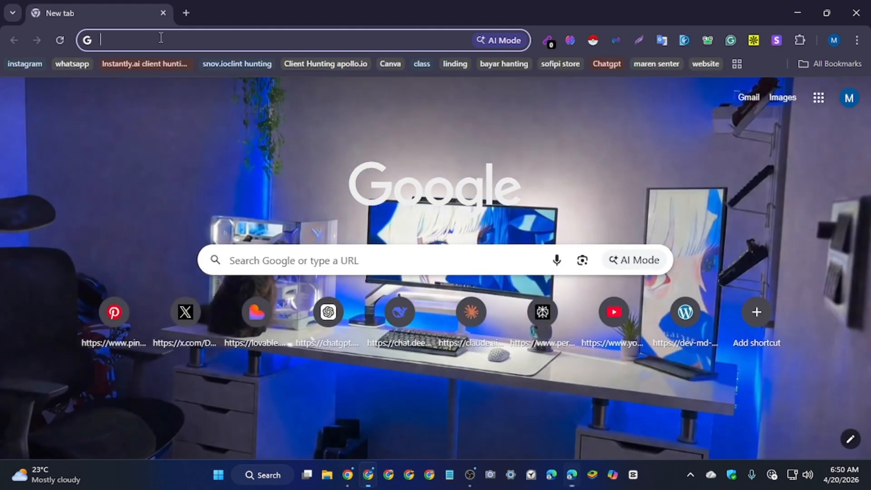
left_click(161, 37)
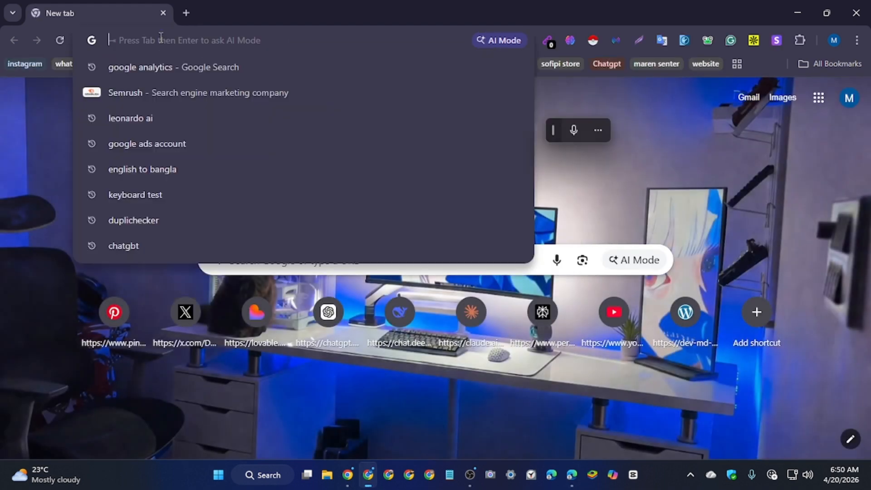
left_click(170, 83)
left_click(185, 13)
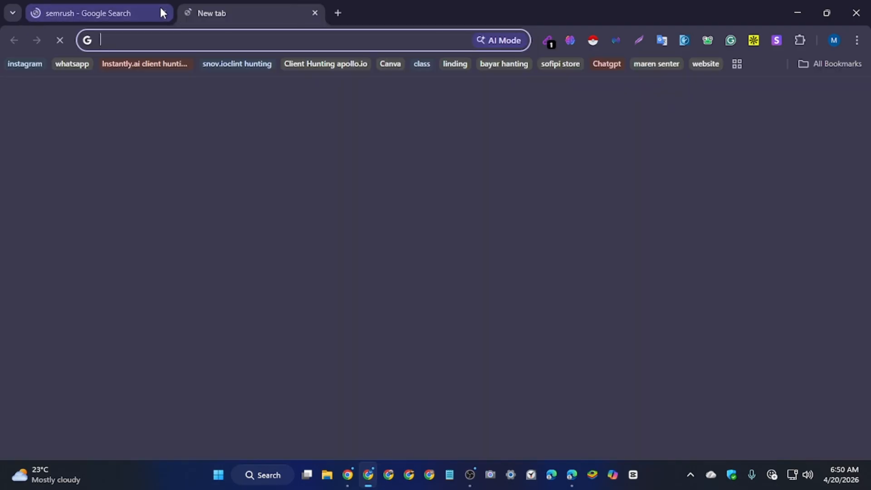
left_click(164, 13)
Search Google for "google analytics" and open the "Analytics Tools & Solutions for Your Business" result
left_click(158, 40)
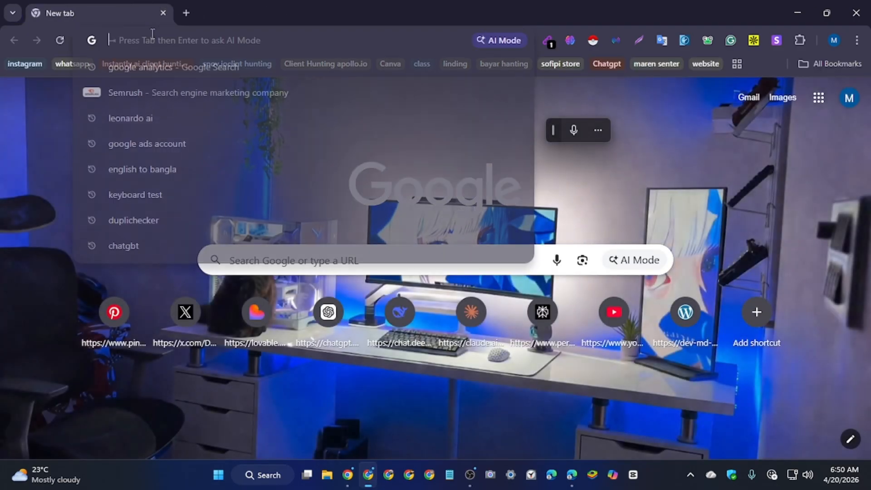
left_click(153, 70)
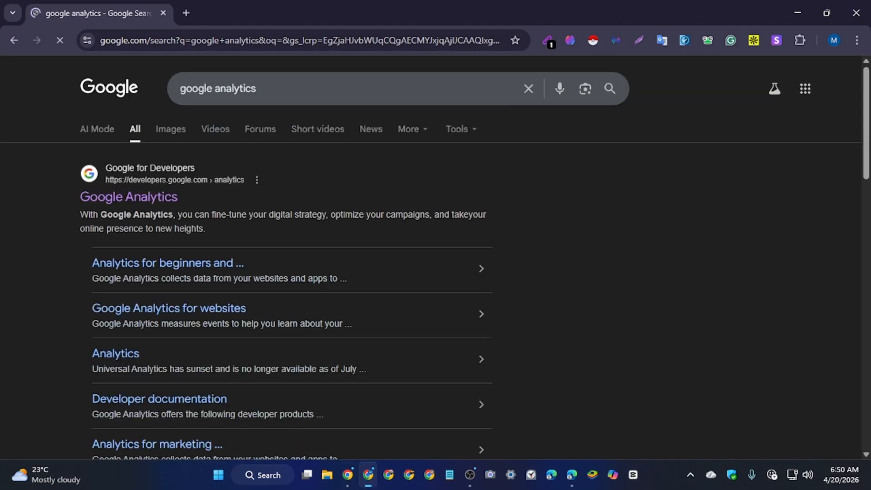
key("alt+Tab")
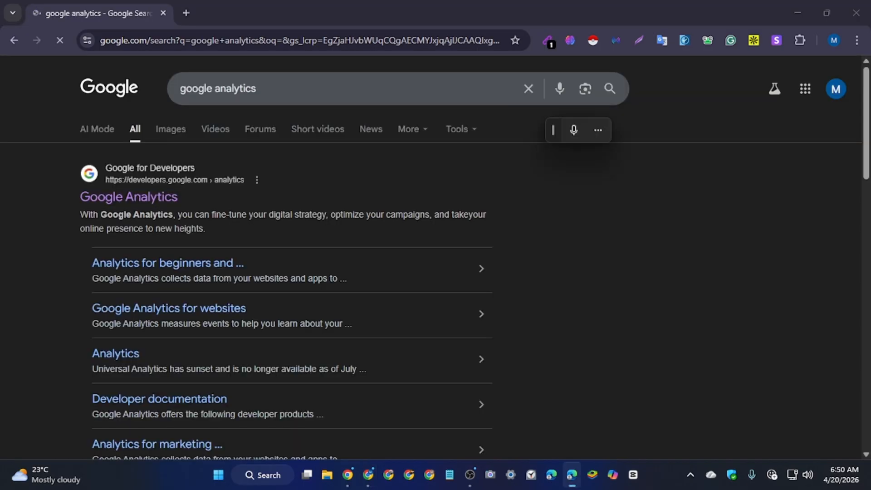
scroll(189, 227, "down", 8)
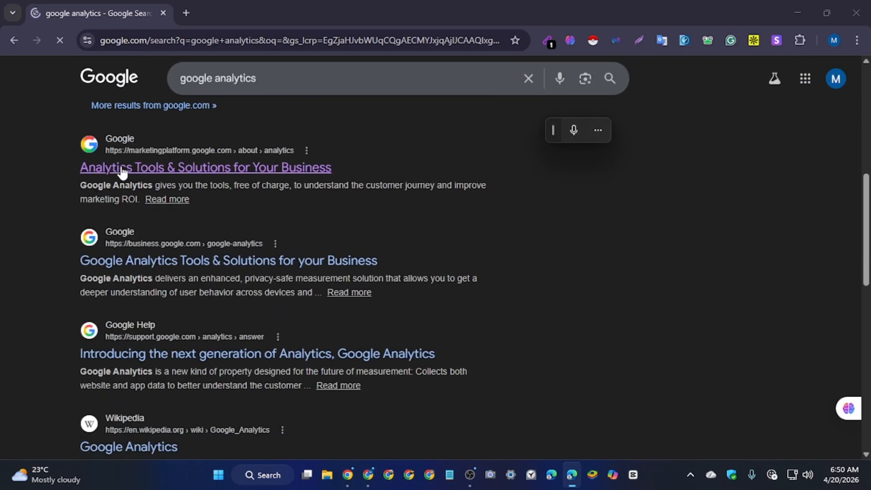
left_click(150, 174)
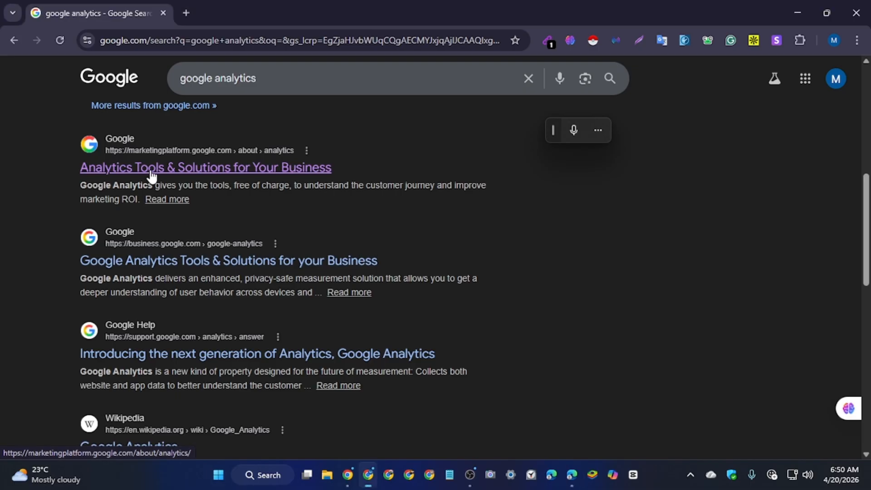
Get started with Google Analytics from its overview page and start measuring to reach the account creation form
scroll(154, 190, "down", 8)
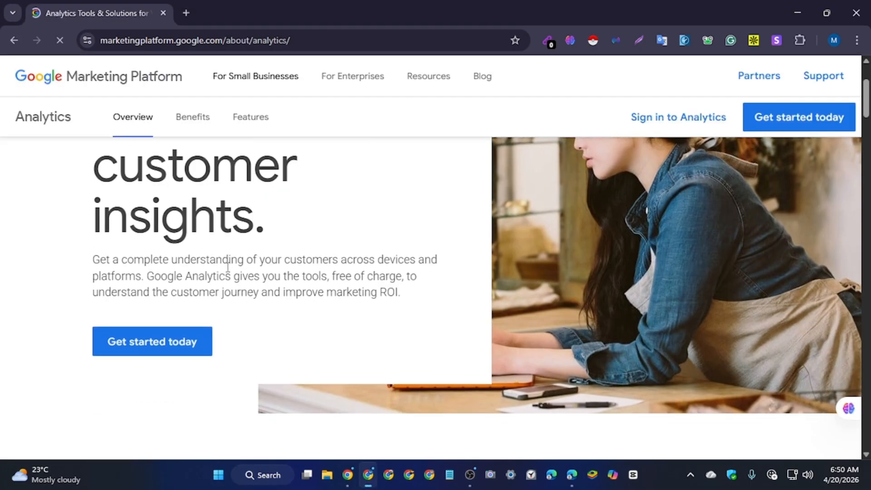
scroll(163, 231, "up", 5)
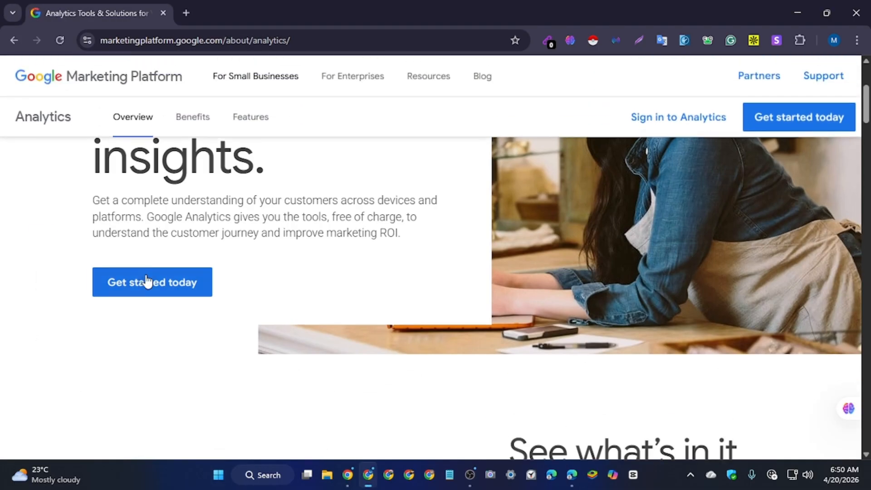
left_click(191, 291)
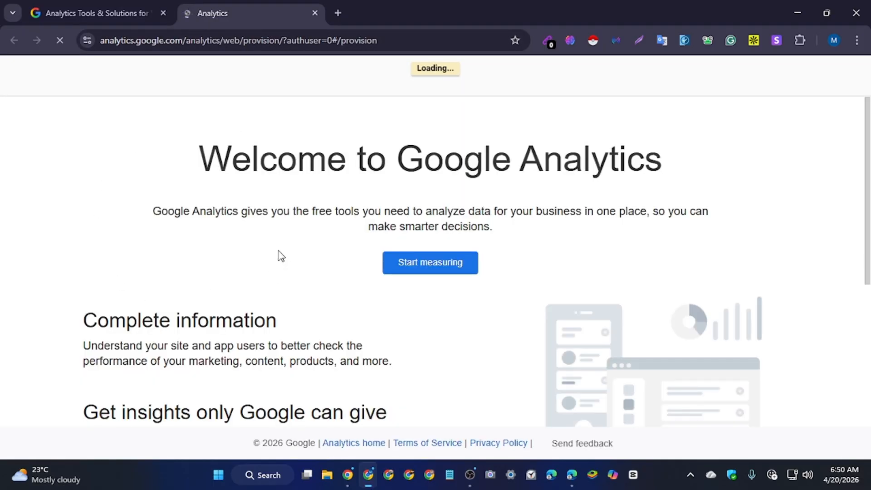
scroll(414, 279, "down", 4)
scroll(415, 279, "up", 4)
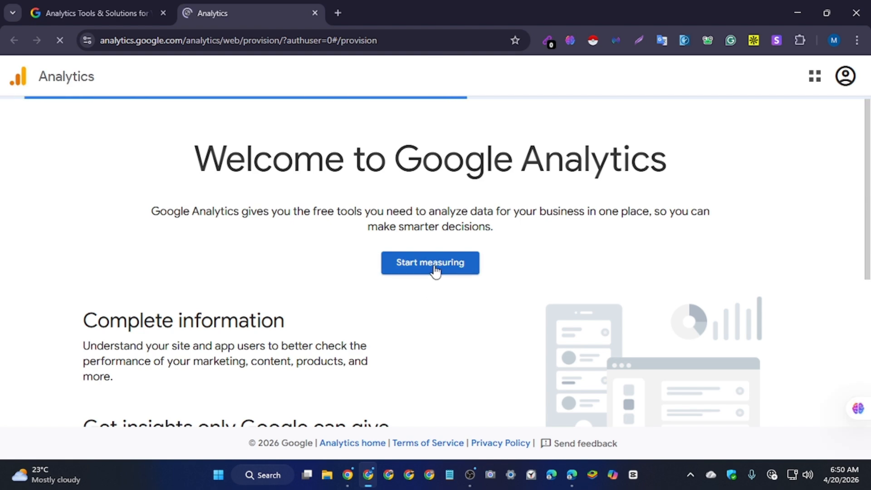
left_click(435, 270)
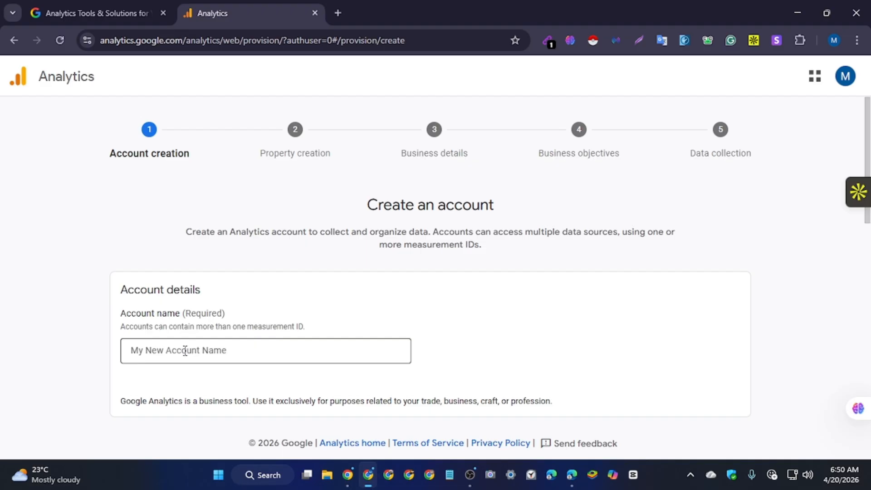
Close the Google Marketing Platform page and open the WordPress online shop website in a new tab
left_click(185, 350)
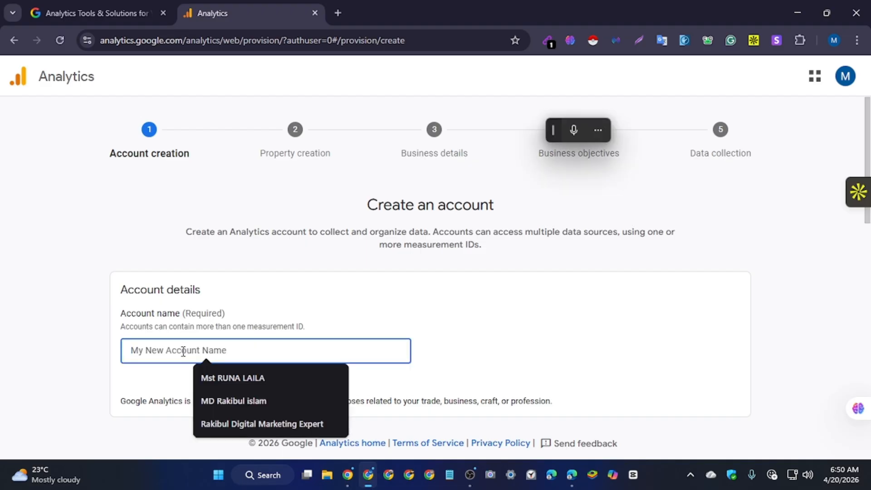
left_click(154, 11)
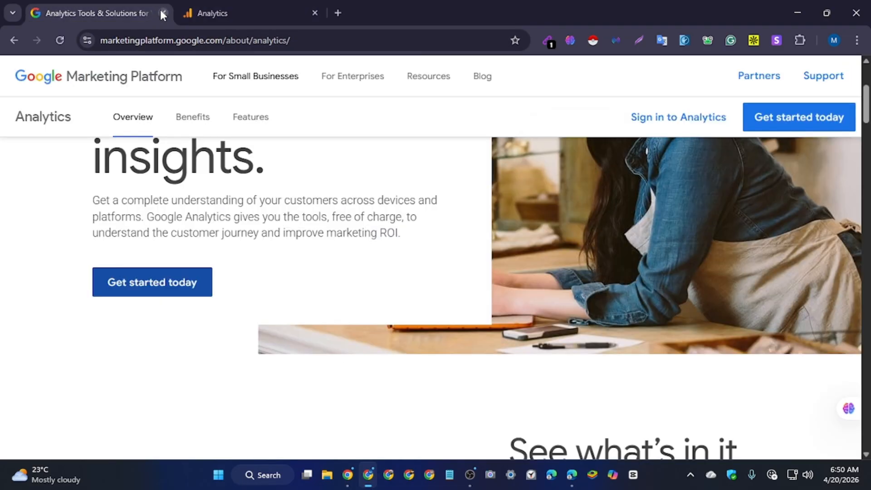
left_click(162, 12)
key("ctrl+t")
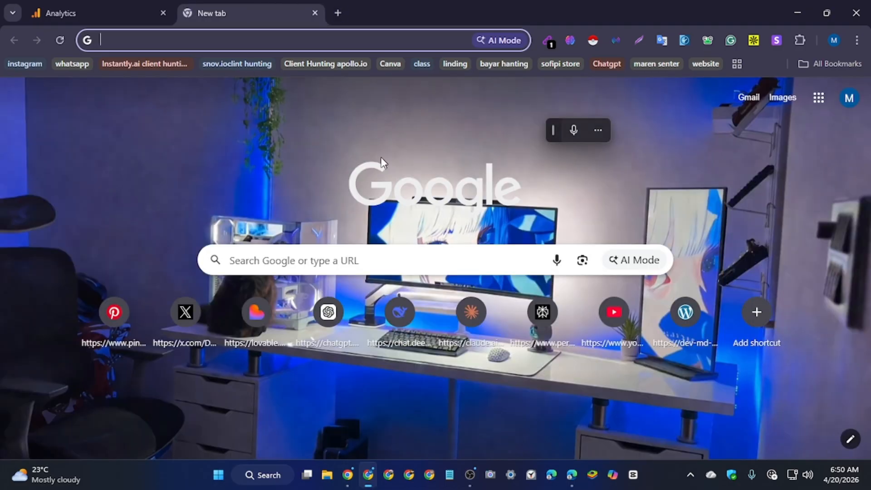
left_click(701, 328)
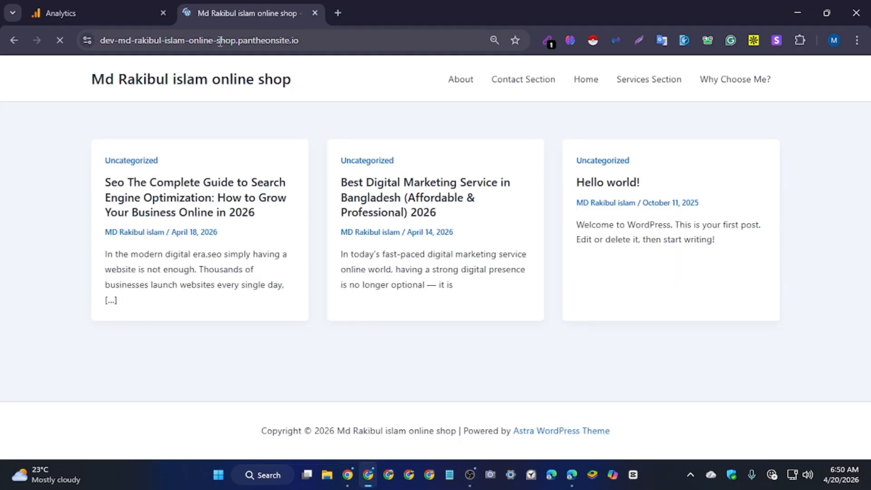
Return to the Analytics account form, enter the owner's name as the account name, and continue to property creation
left_click(111, 4)
key("super+h")
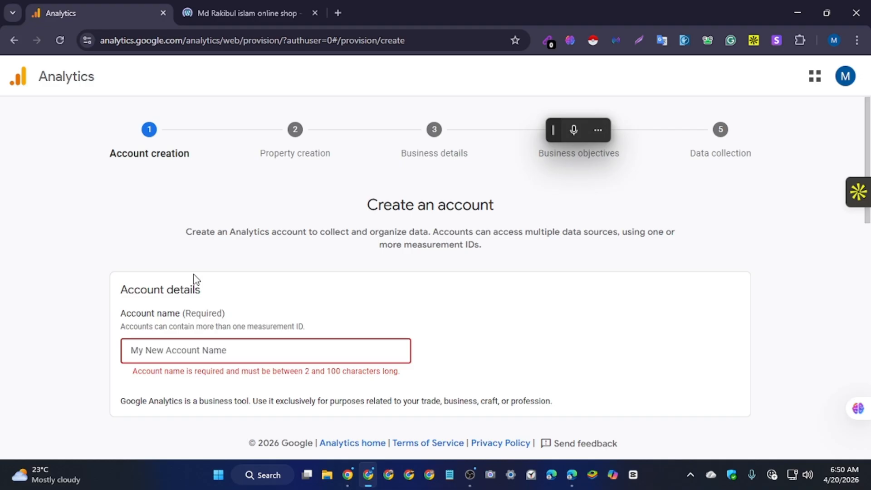
left_click(166, 347)
type("Raki")
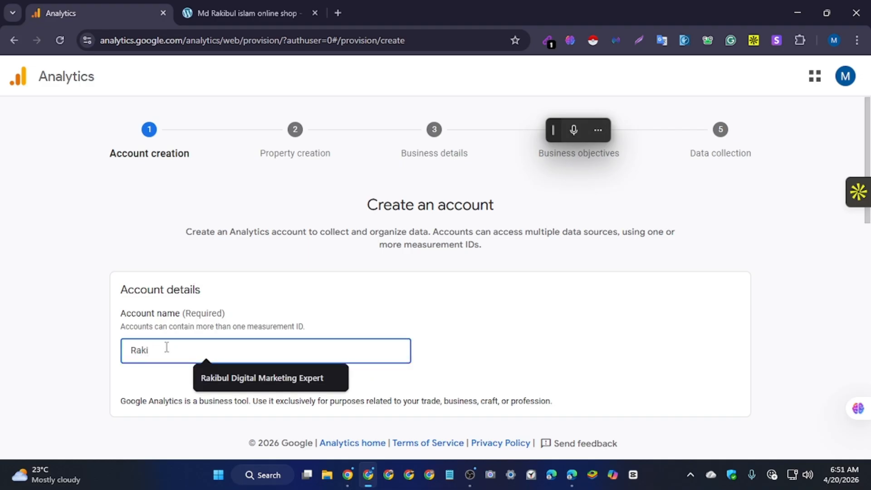
type("bul isl")
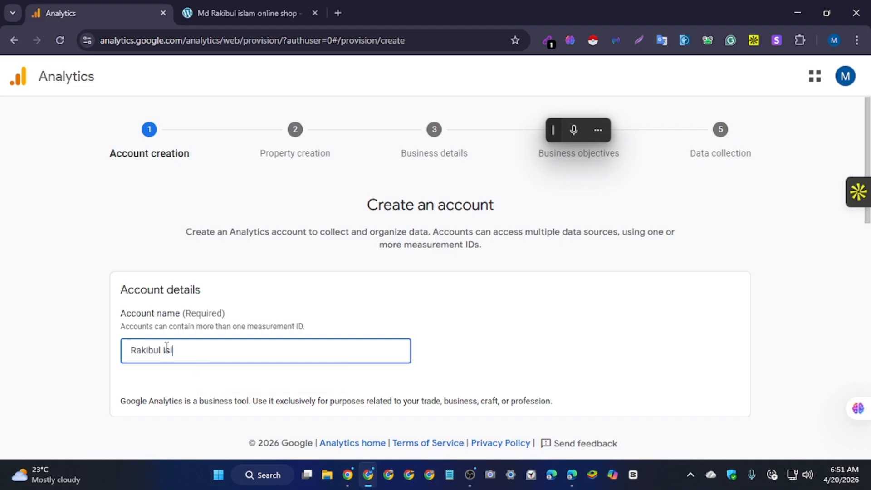
type("ma")
scroll(132, 148, "down", 10)
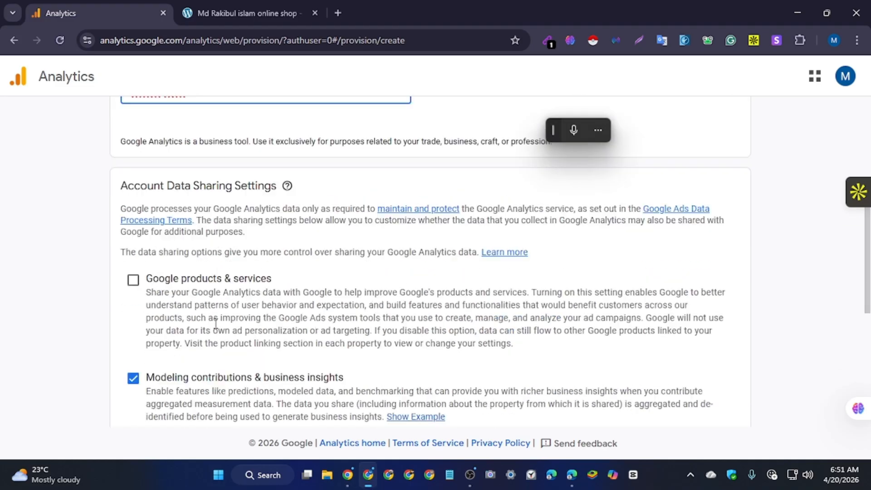
scroll(132, 148, "up", 3)
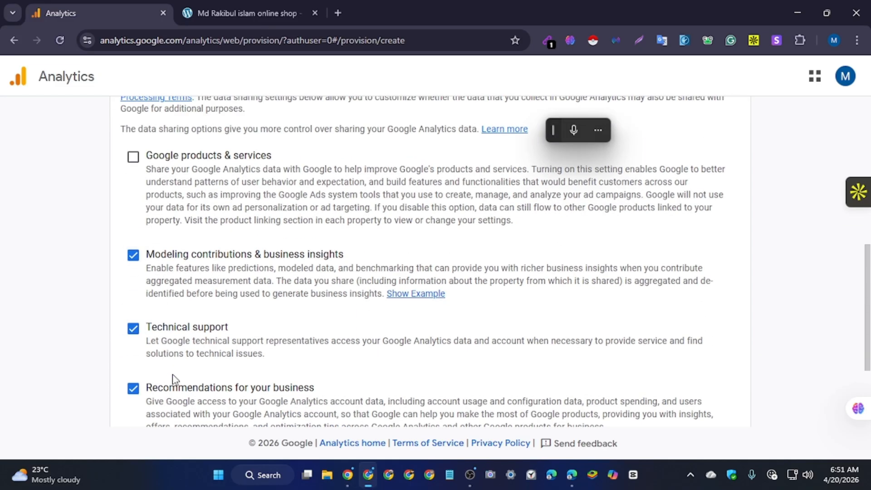
scroll(161, 289, "down", 4)
left_click(131, 381)
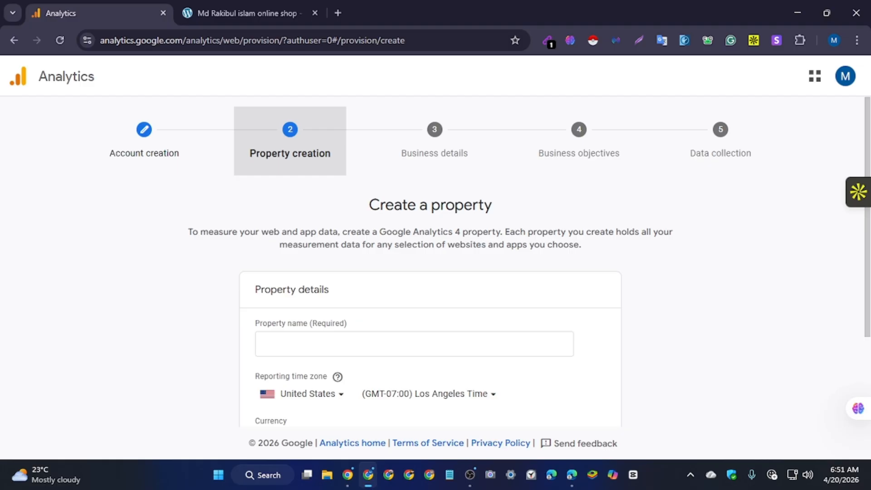
Check the online shop website's title and address as a reference for the property name
left_click(325, 343)
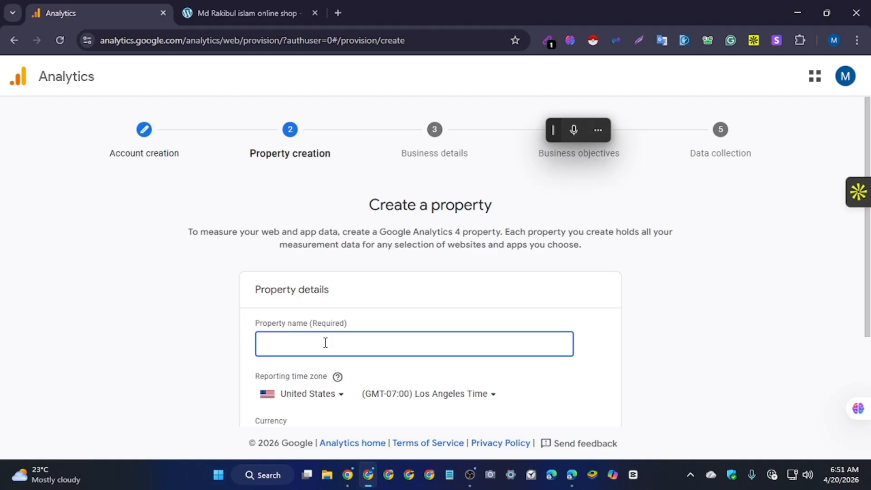
left_click(252, 6)
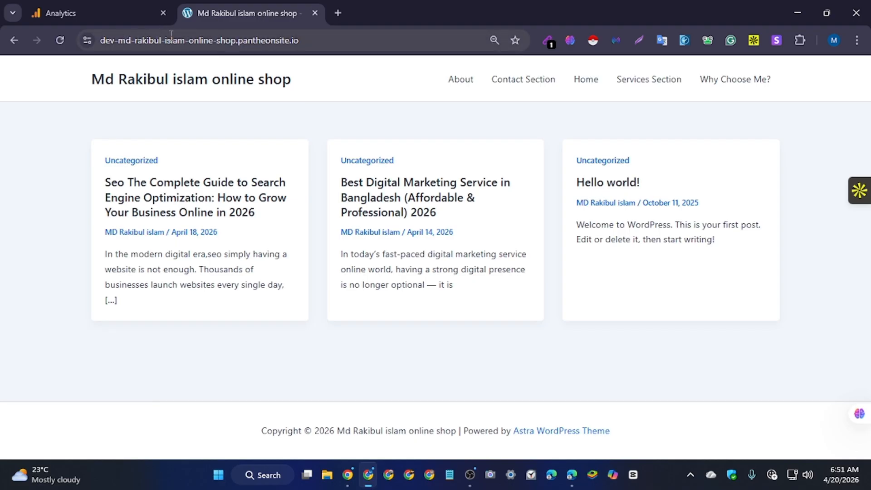
left_click(102, 5)
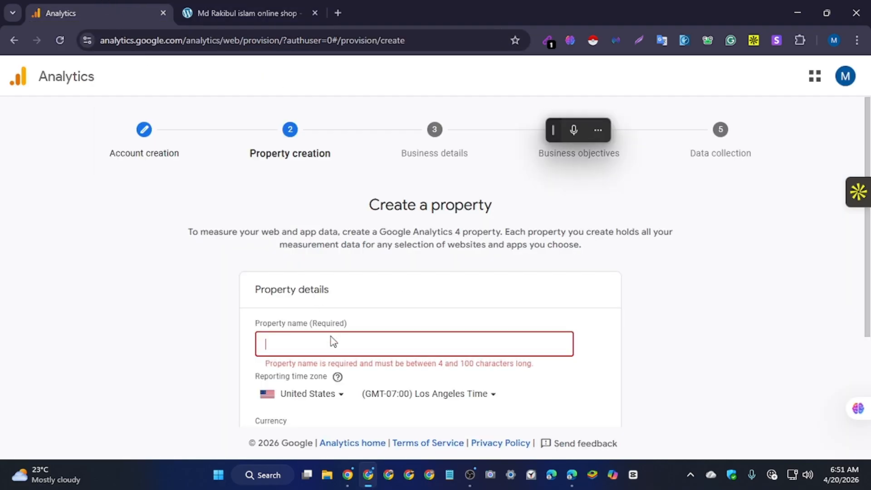
left_click(303, 338)
Go back to account creation, make the account name's first letter lowercase, and continue to property creation again
left_click(165, 165)
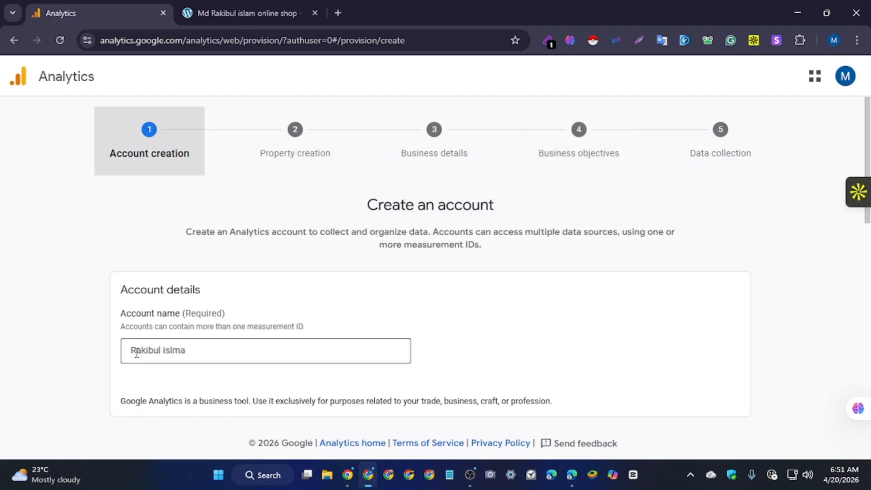
left_click(136, 353)
key("super+h")
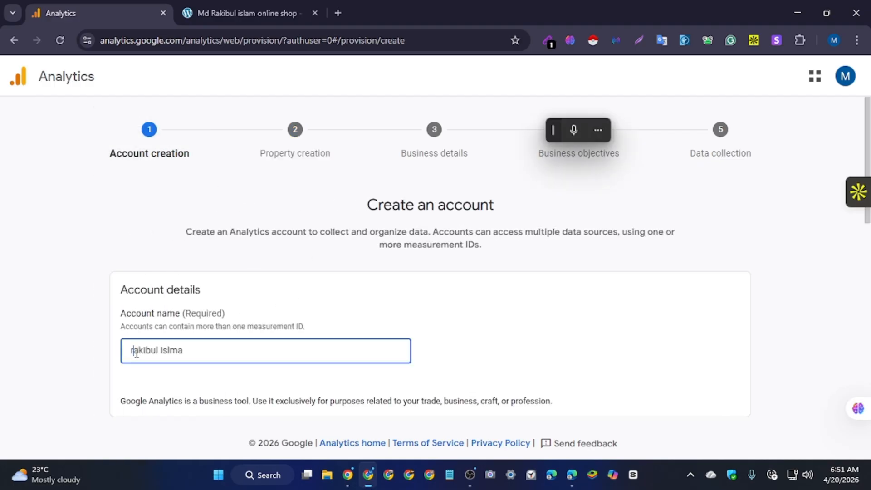
scroll(241, 384, "down", 10)
left_click(139, 410)
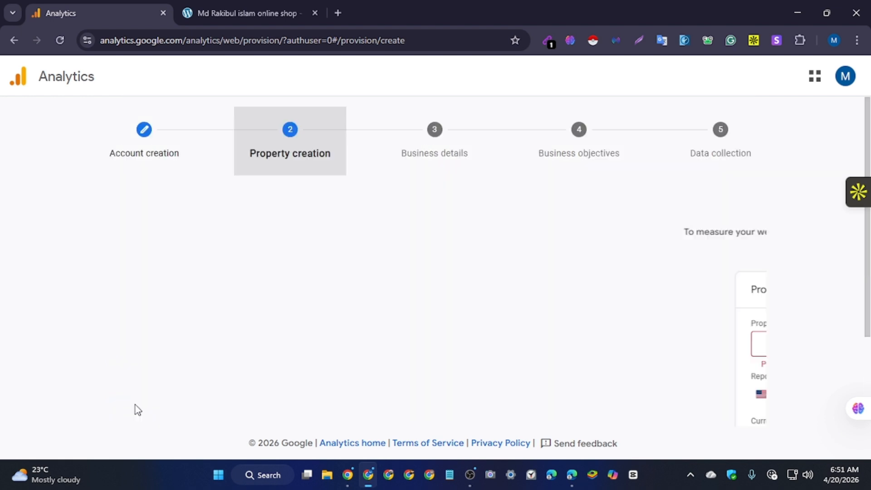
Enter the owner's name in lowercase as the property name
left_click(293, 346)
type("ra")
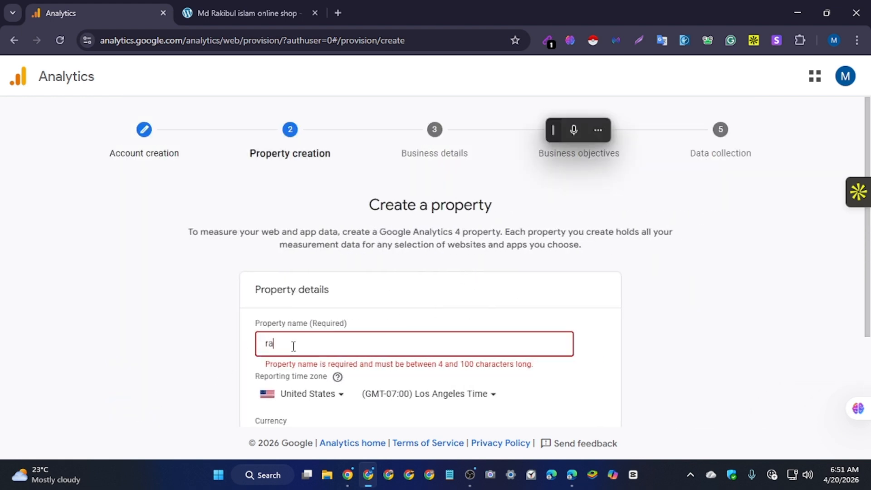
type("kib")
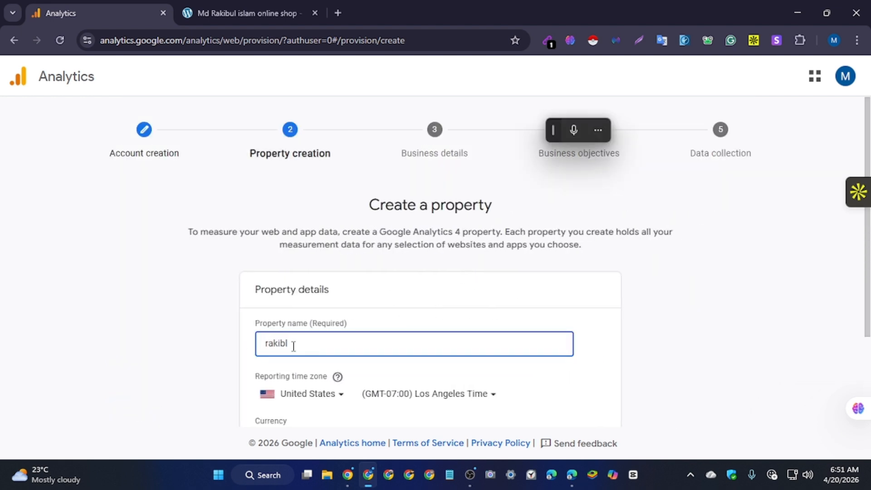
type("ul isalm")
left_click(294, 346)
Set the property's reporting time zone to Bangladesh and continue to the business details
scroll(317, 358, "down", 3)
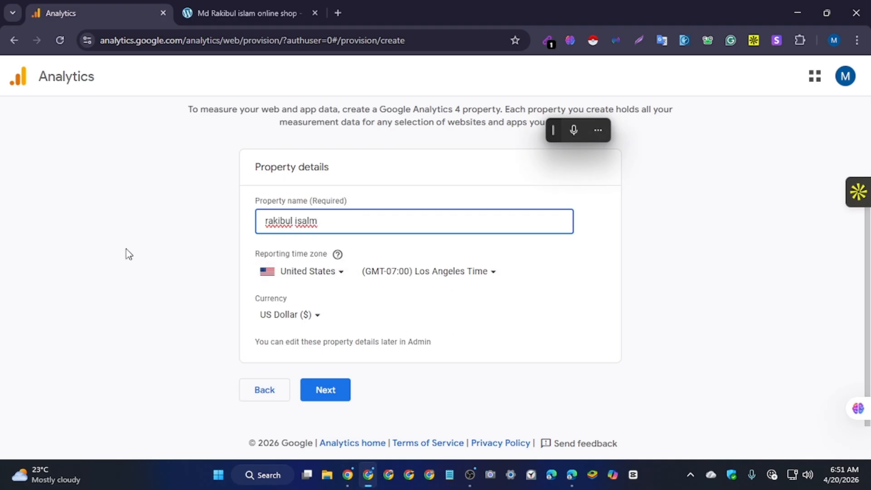
left_click(335, 271)
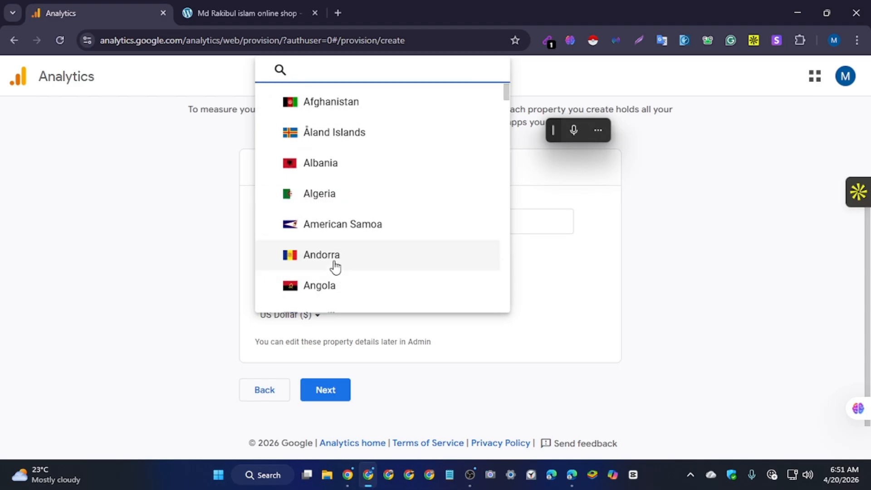
scroll(335, 268, "down", 10)
left_click(310, 144)
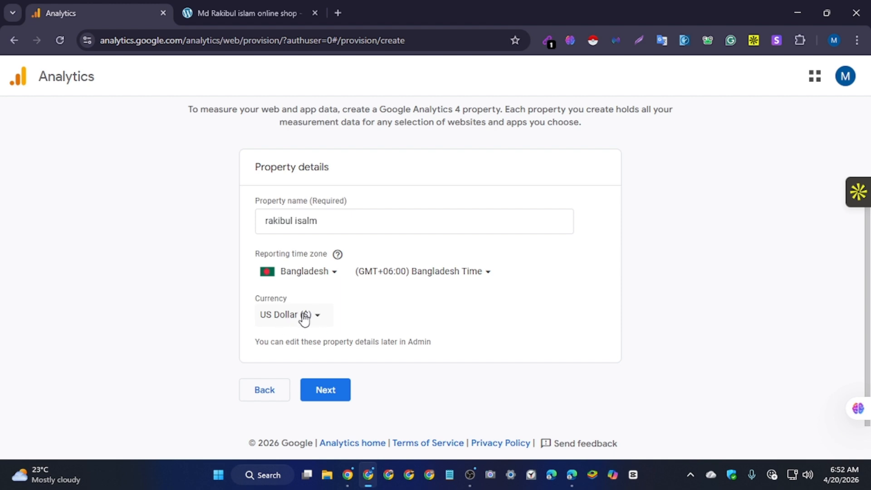
left_click(330, 396)
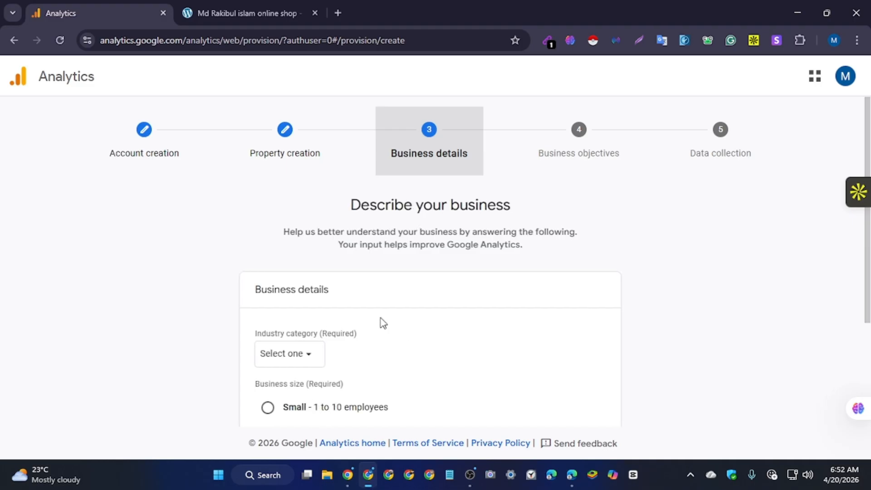
Set the business size to Small, 1 to 10 employees
scroll(334, 297, "down", 3)
scroll(325, 216, "up", 3)
scroll(345, 243, "down", 3)
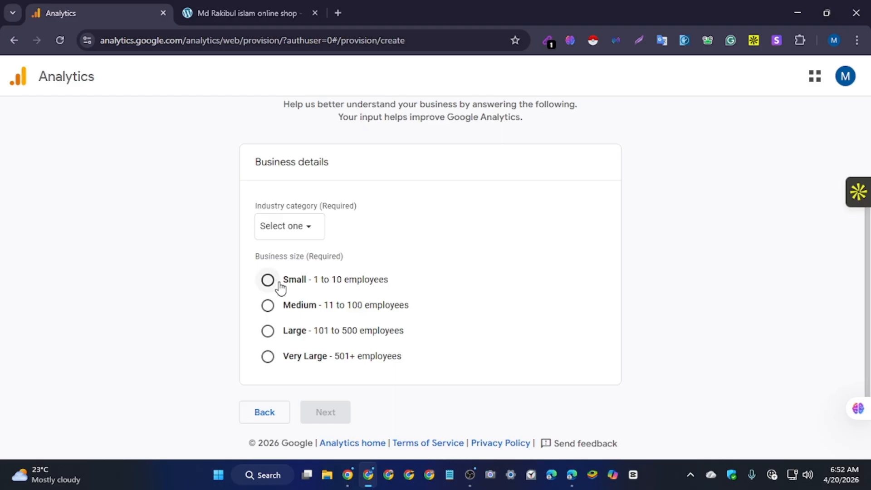
left_click(307, 230)
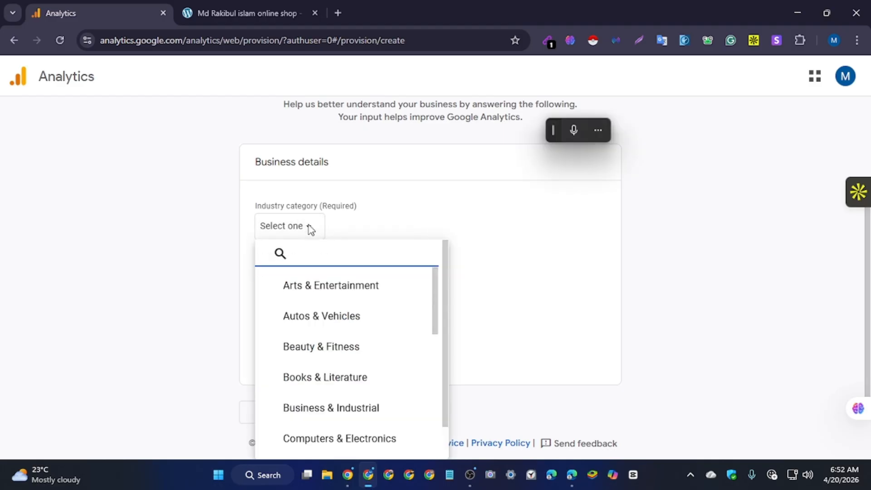
left_click(458, 268)
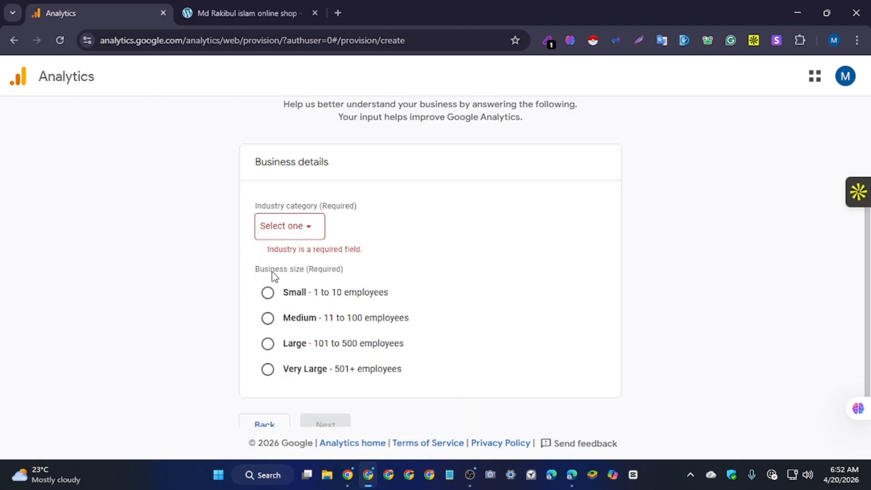
left_click(268, 293)
Choose Shopping as the industry category and continue to the business objectives
left_click(311, 231)
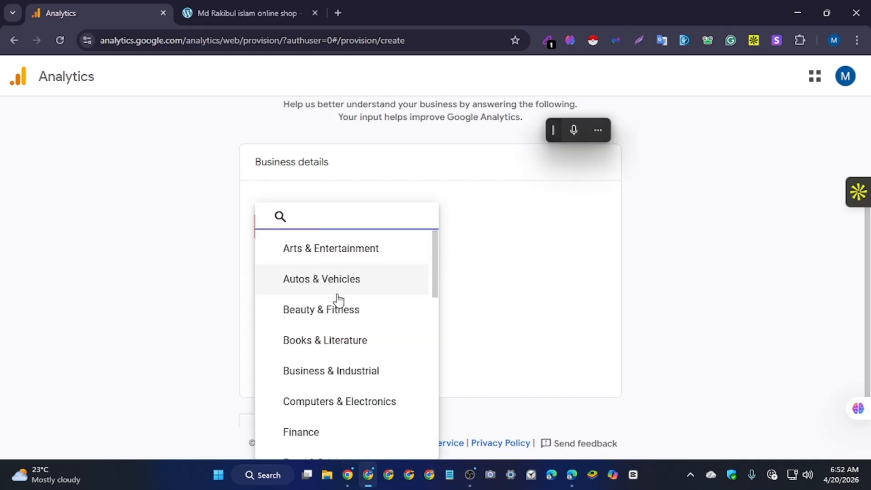
scroll(338, 300, "down", 5)
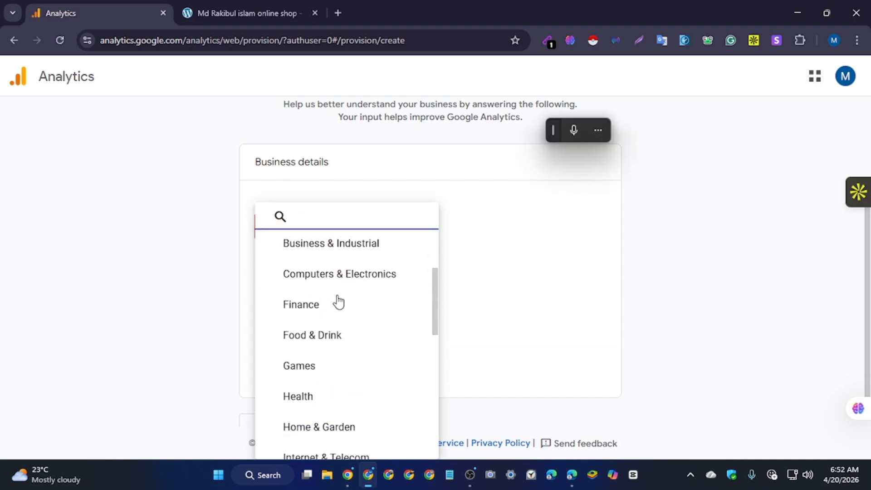
scroll(339, 300, "down", 6)
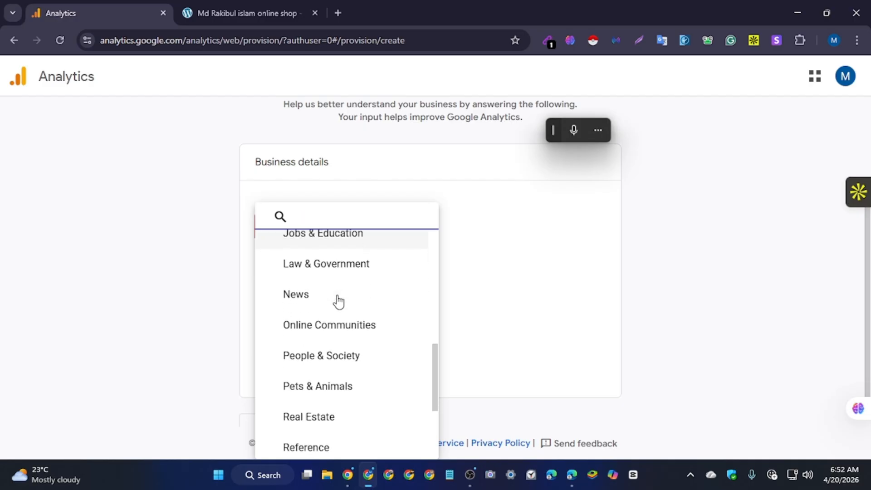
scroll(338, 301, "down", 1)
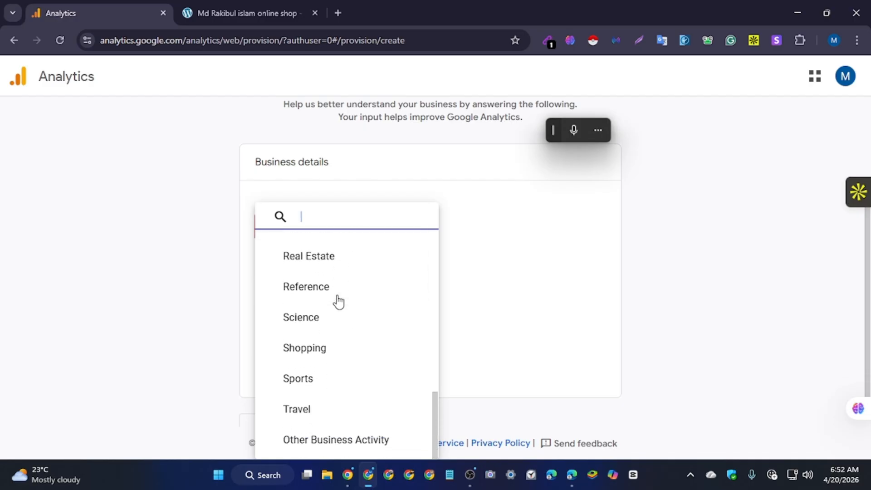
left_click(325, 356)
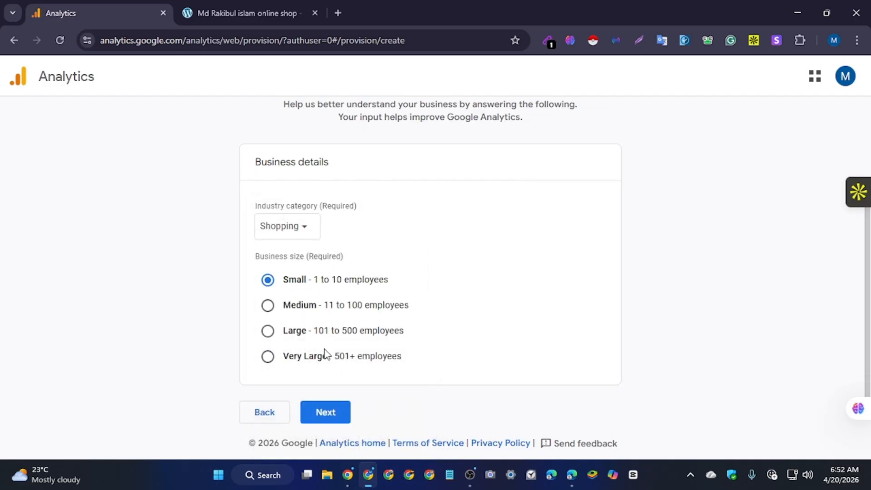
left_click(321, 414)
scroll(411, 311, "down", 4)
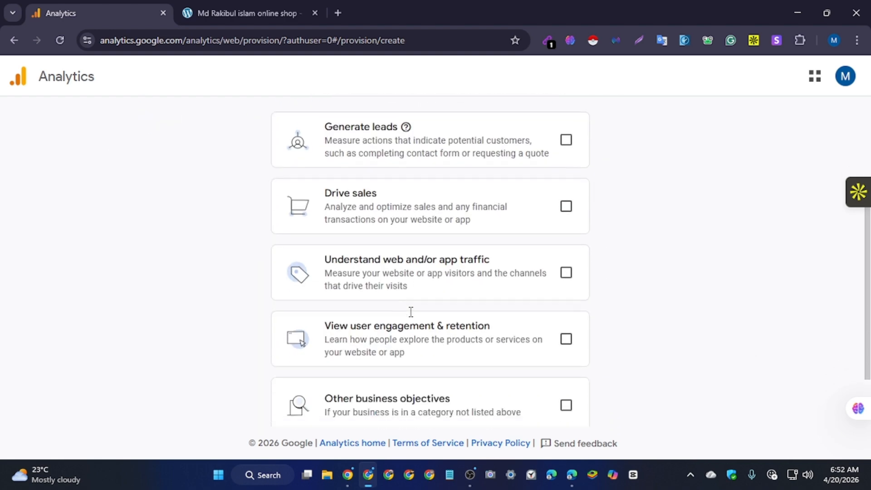
scroll(410, 312, "down", 2)
scroll(409, 311, "up", 1)
scroll(408, 311, "down", 1)
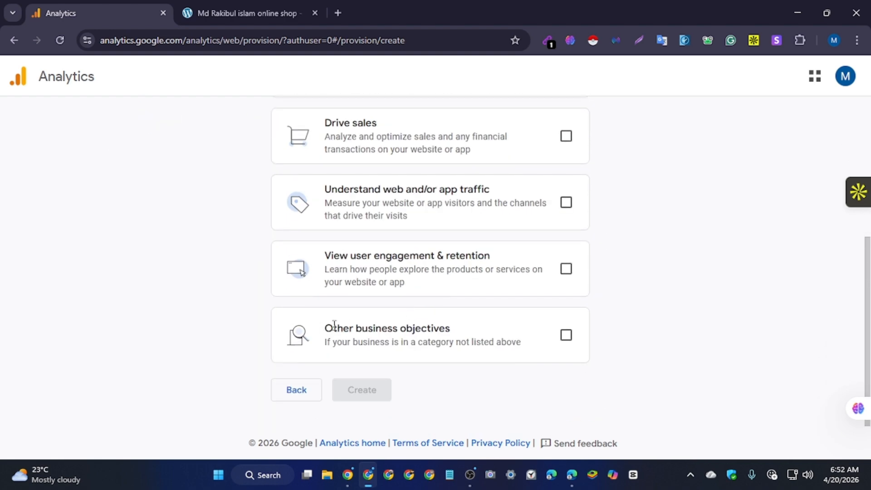
left_click(565, 338)
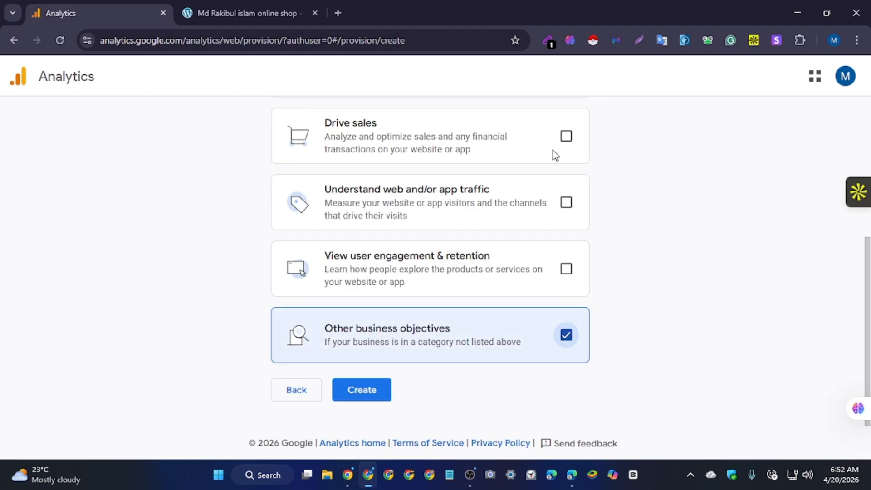
left_click(566, 335)
scroll(565, 299, "up", 3)
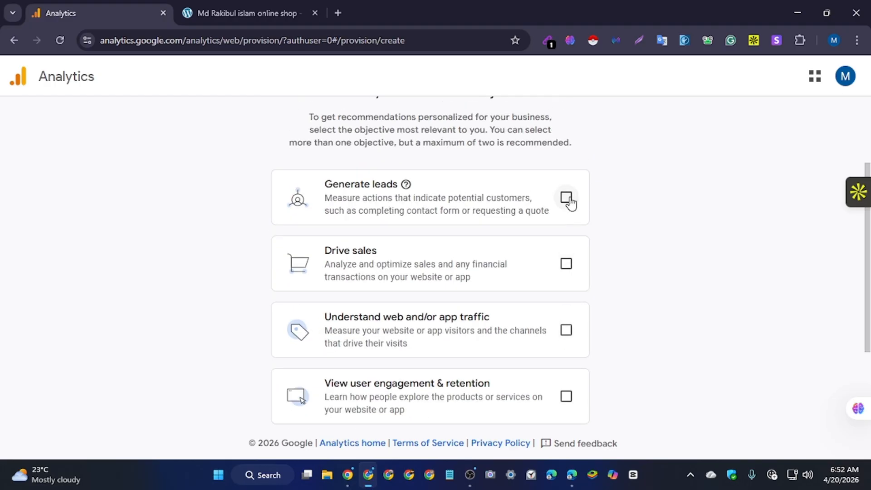
left_click(566, 197)
left_click(564, 267)
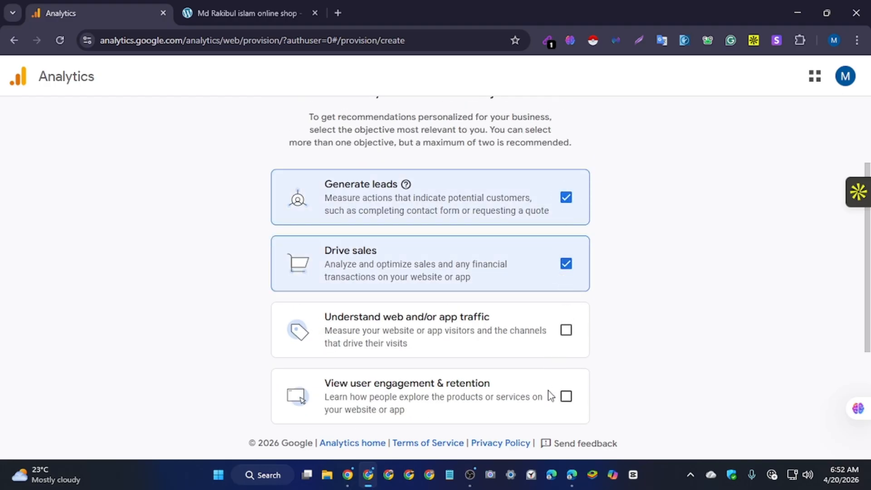
left_click(558, 338)
scroll(545, 336, "down", 3)
left_click(566, 268)
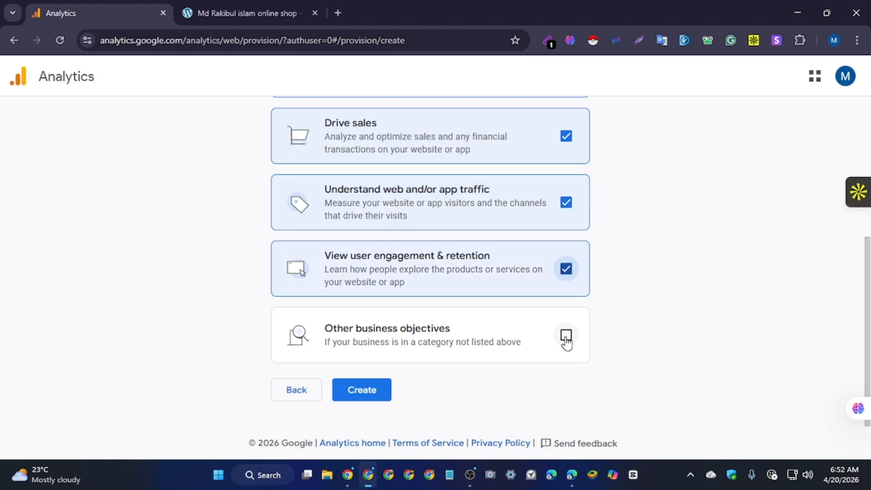
left_click(567, 340)
left_click(566, 338)
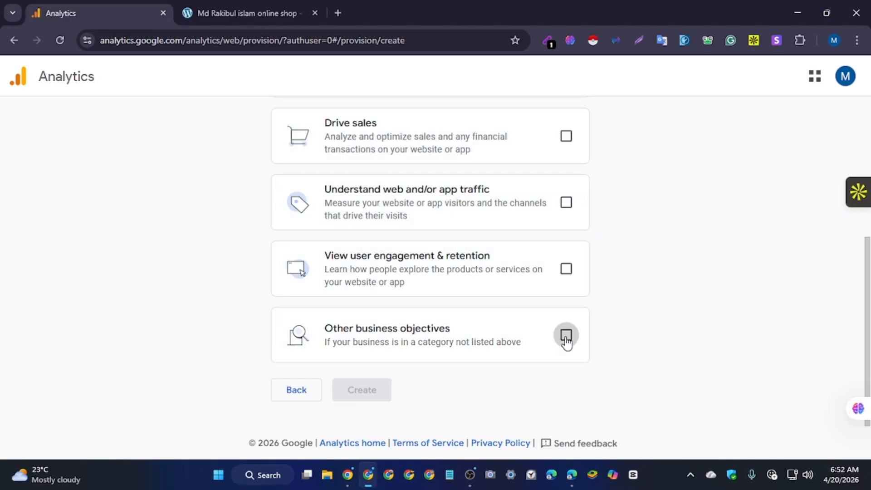
Select the objectives View user engagement & retention, Understand web and/or app traffic, Drive sales and Generate leads, and create the account
left_click(573, 273)
left_click(565, 205)
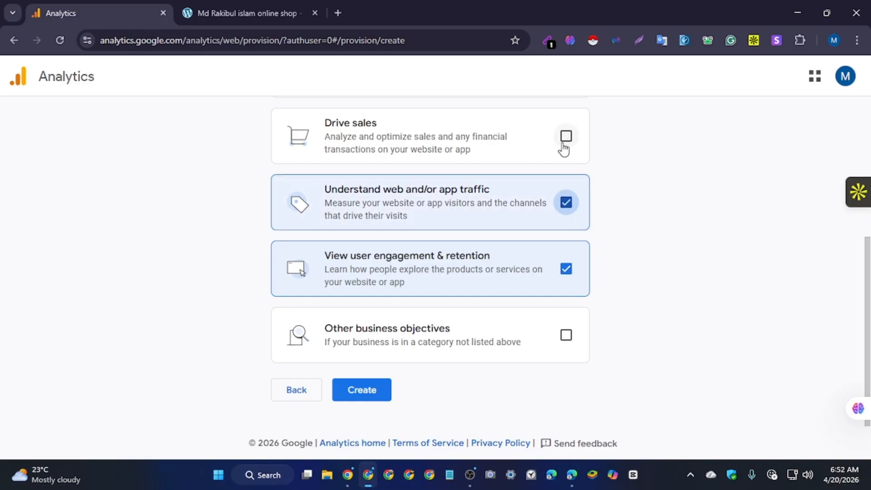
left_click(566, 137)
scroll(552, 157, "up", 3)
left_click(564, 195)
scroll(558, 203, "down", 3)
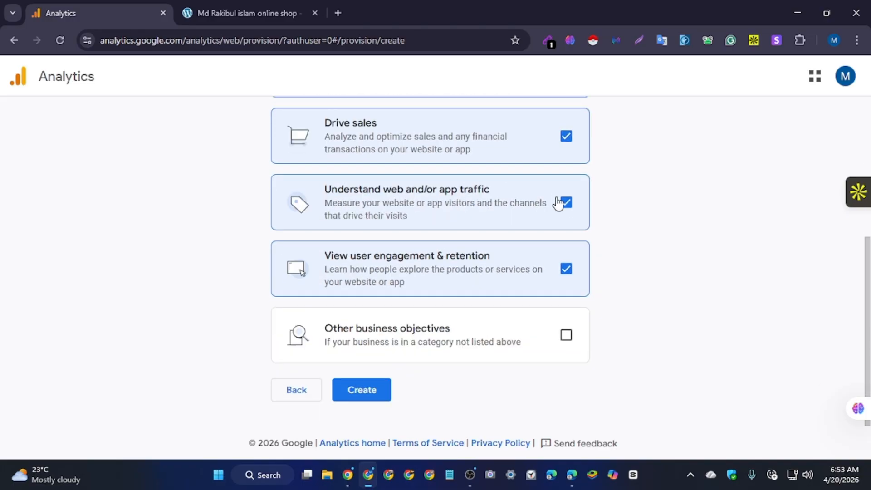
left_click(353, 388)
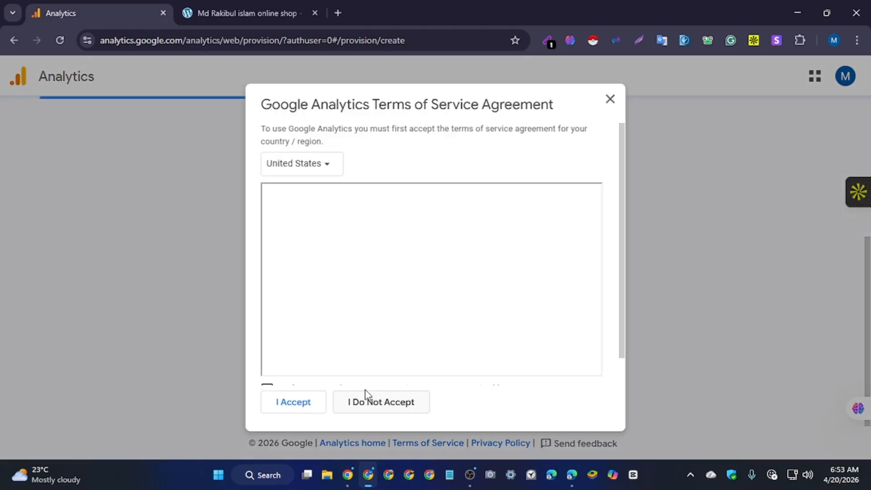
Set the country of the Terms of Service Agreement to Bangladesh
scroll(363, 240, "down", 15)
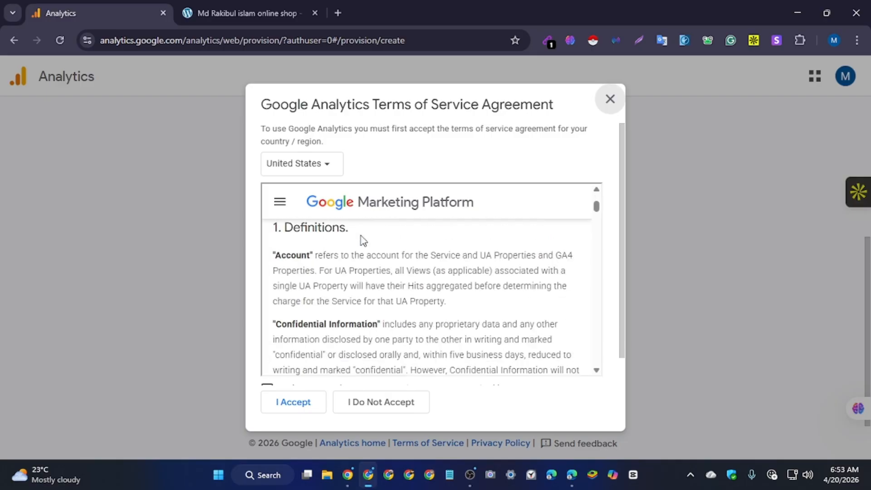
scroll(301, 234, "down", 10)
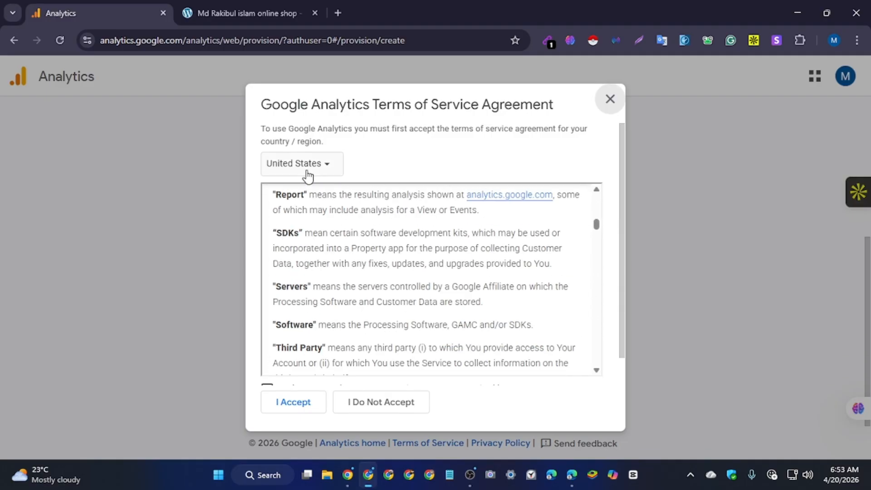
left_click(330, 144)
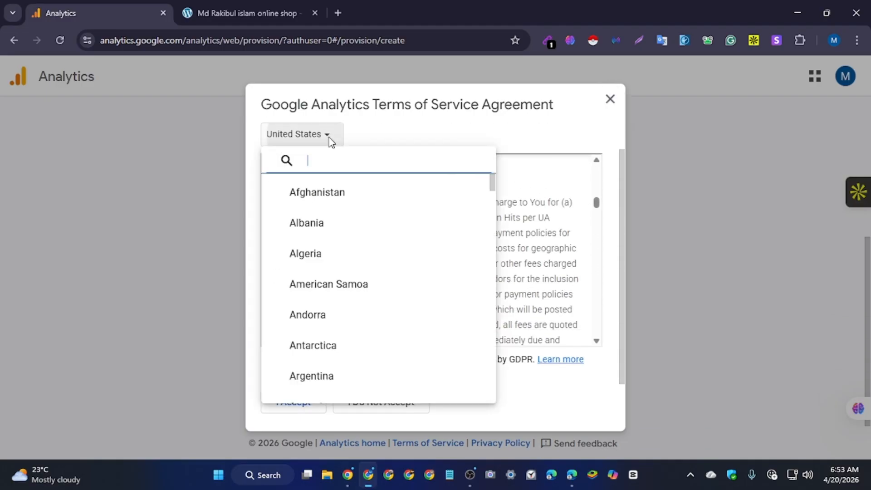
type("bangla")
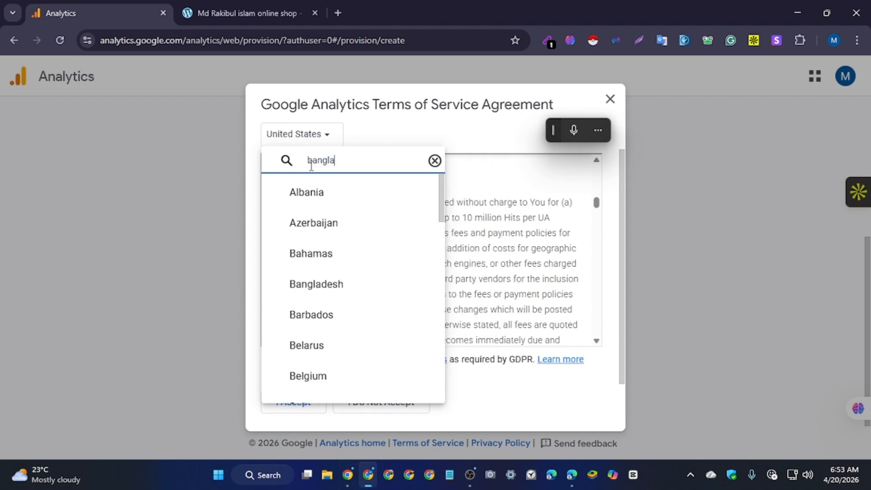
type("d")
left_click(347, 193)
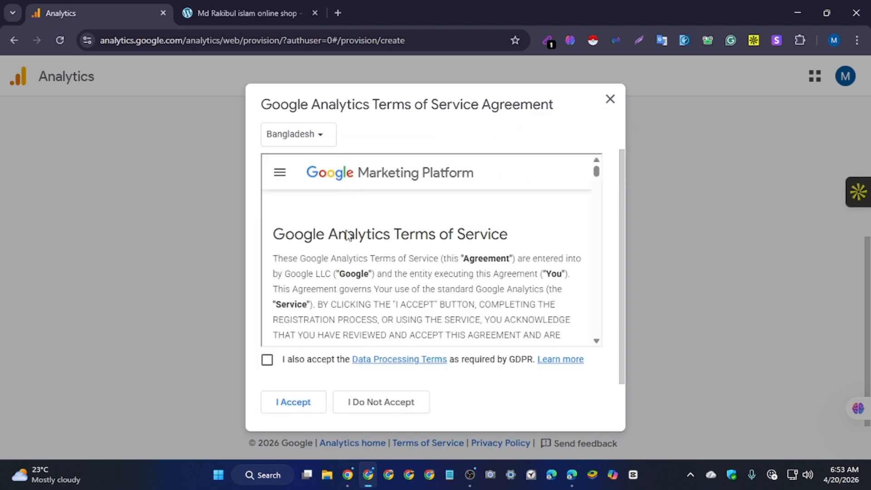
Accept the GDPR Data Processing Terms and the Google Analytics Terms of Service Agreement
scroll(349, 254, "down", 6)
left_click(267, 360)
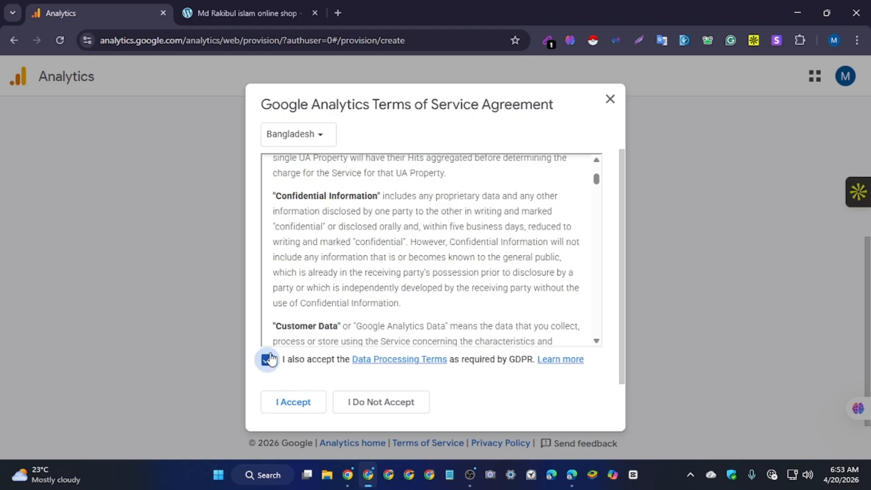
scroll(341, 270, "down", 8)
scroll(334, 266, "down", 15)
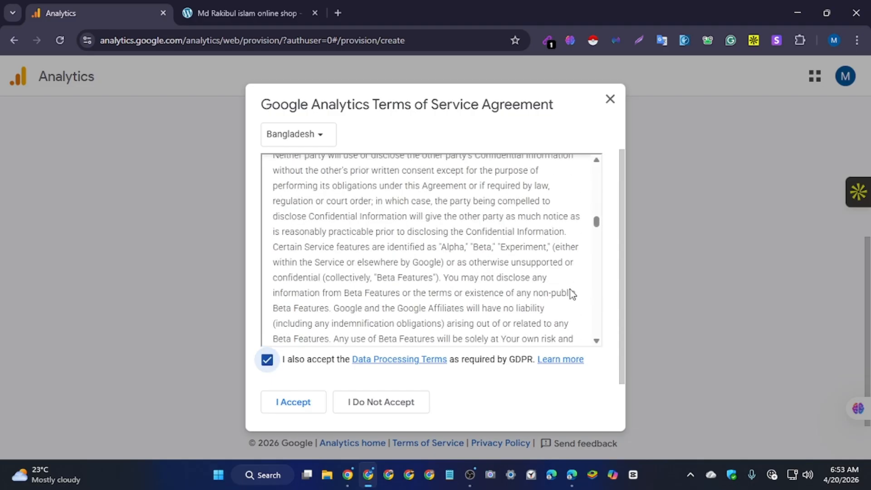
left_click(296, 402)
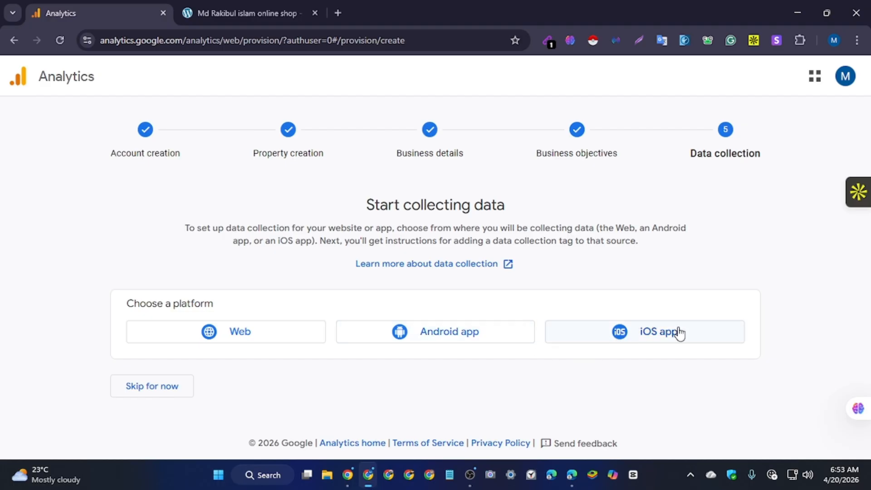
Choose Web as the data collection platform and copy the online shop's address into the stream's website URL
left_click(248, 334)
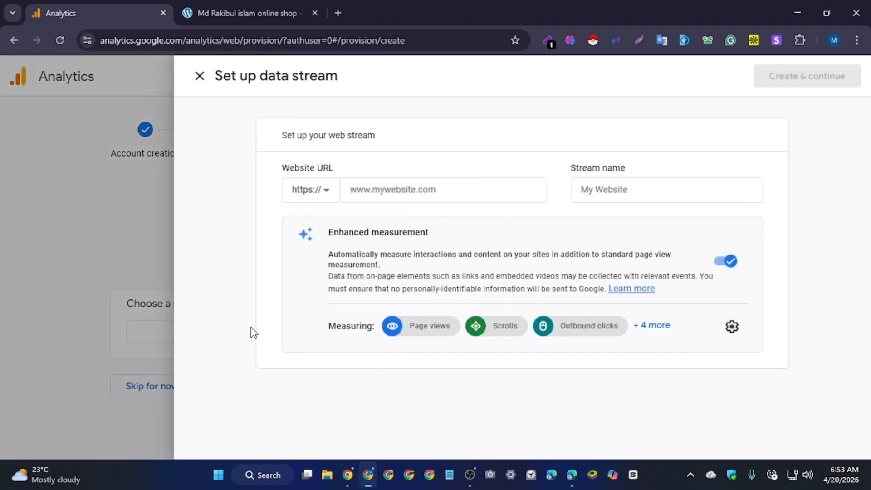
left_click(386, 195)
left_click(290, 13)
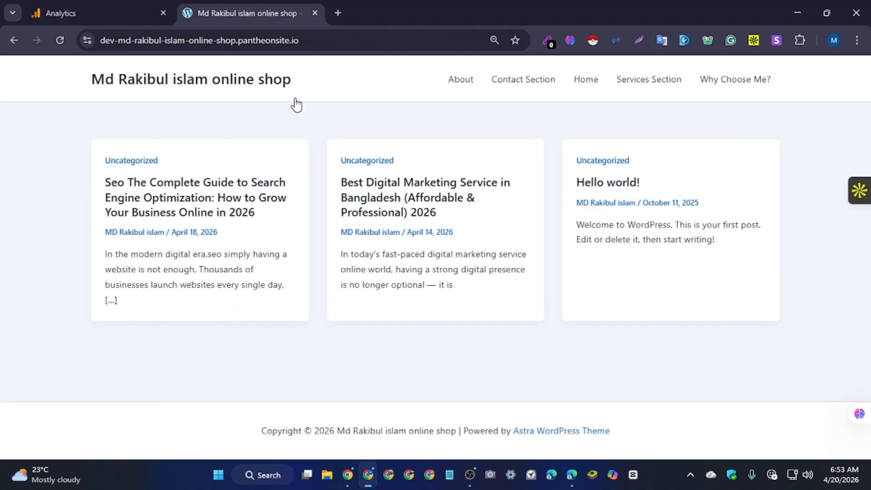
left_click(100, 40)
left_click_drag(103, 41, 299, 50)
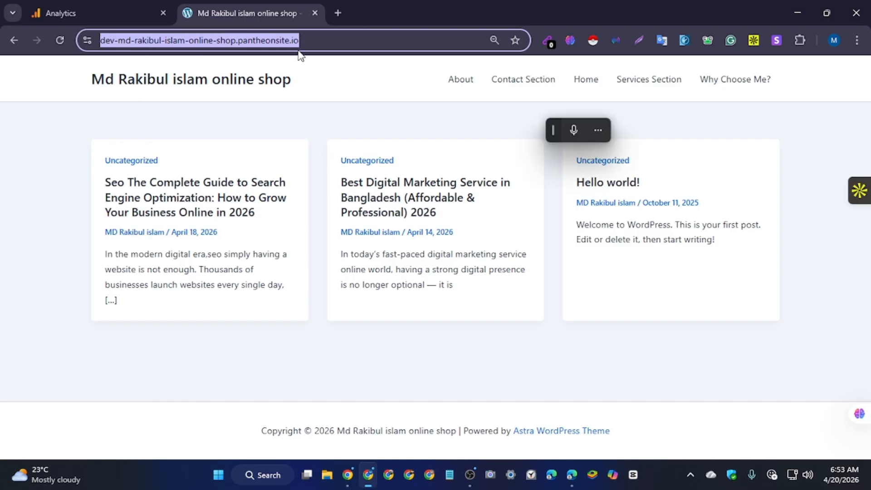
left_click(45, 3)
left_click(383, 186)
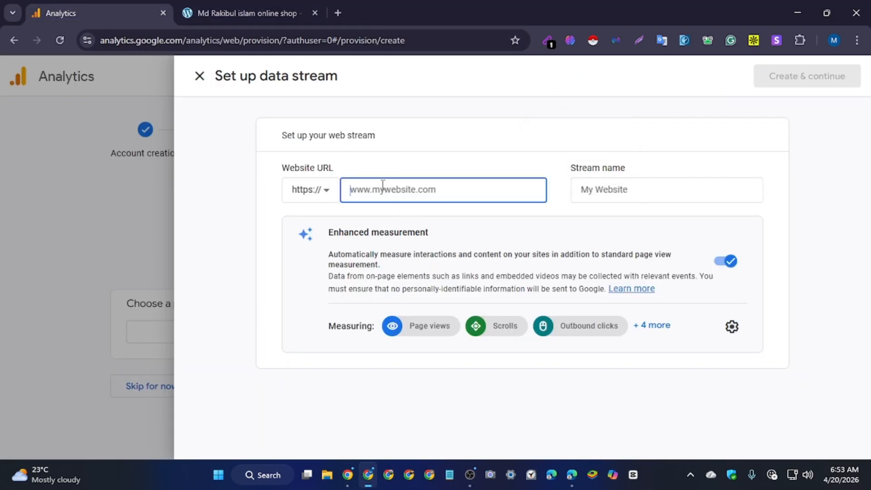
key("ctrl+v")
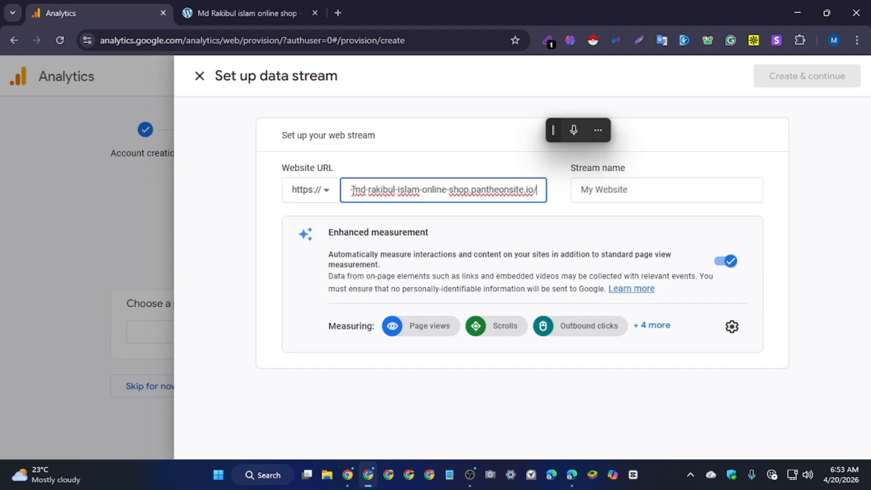
left_click(276, 7)
left_click(171, 7)
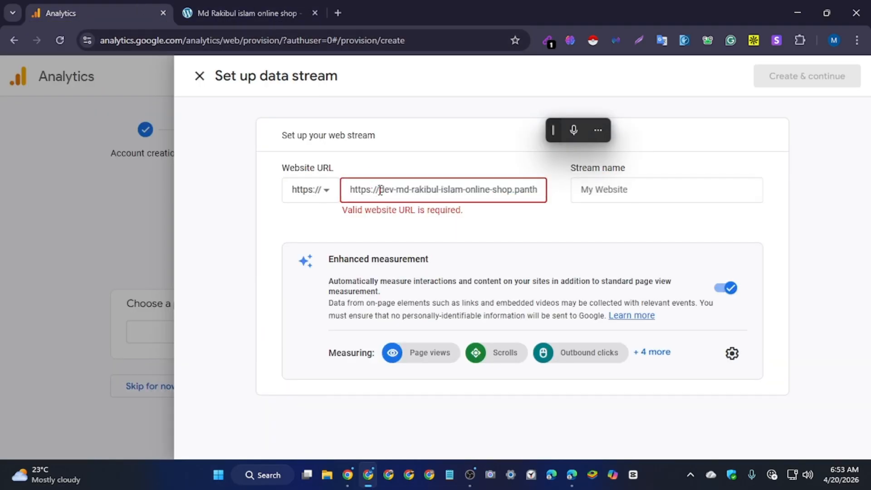
left_click_drag(380, 188, 345, 189)
key("BackSpace")
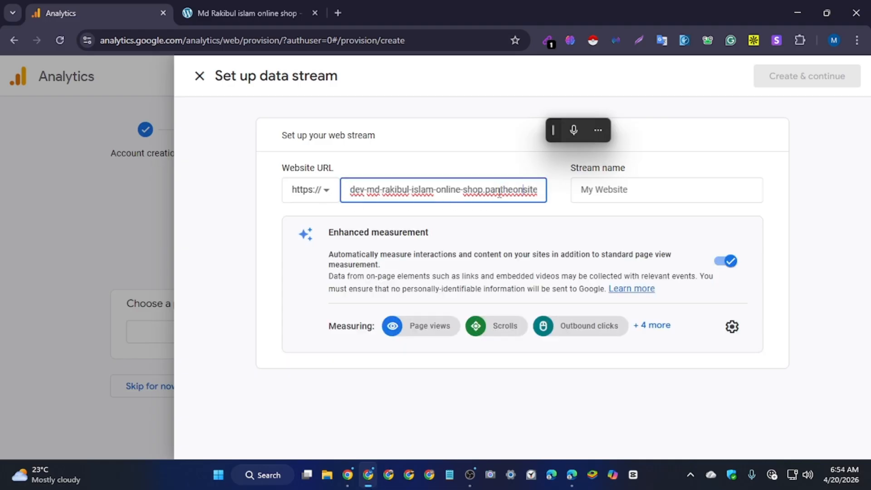
key("End")
left_click(609, 193)
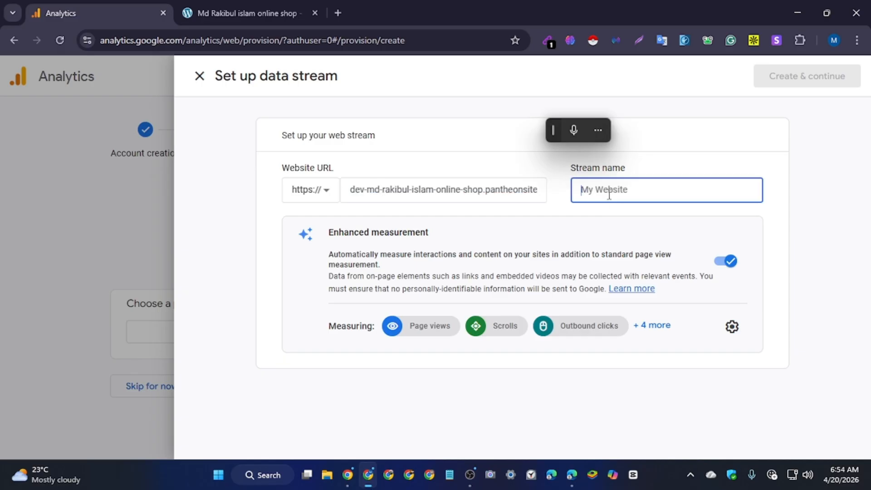
type("rakibul islam")
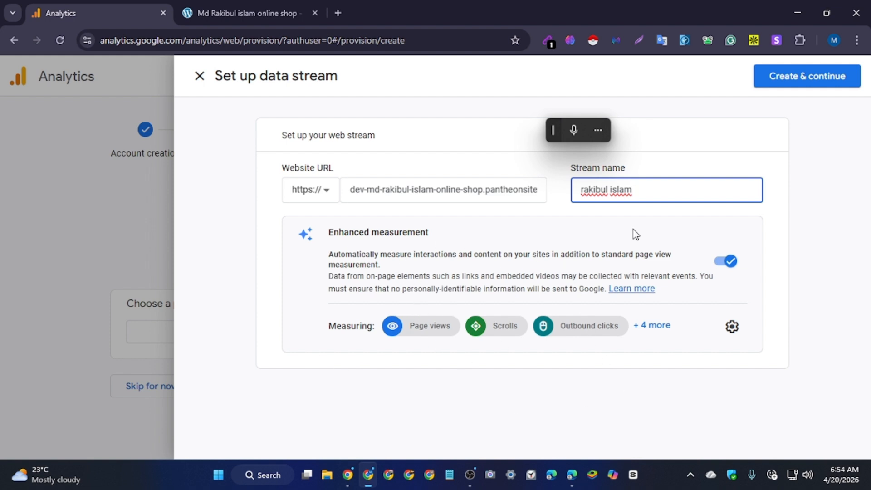
Create the web data stream and copy its Google tag code for manual installation
left_click(779, 79)
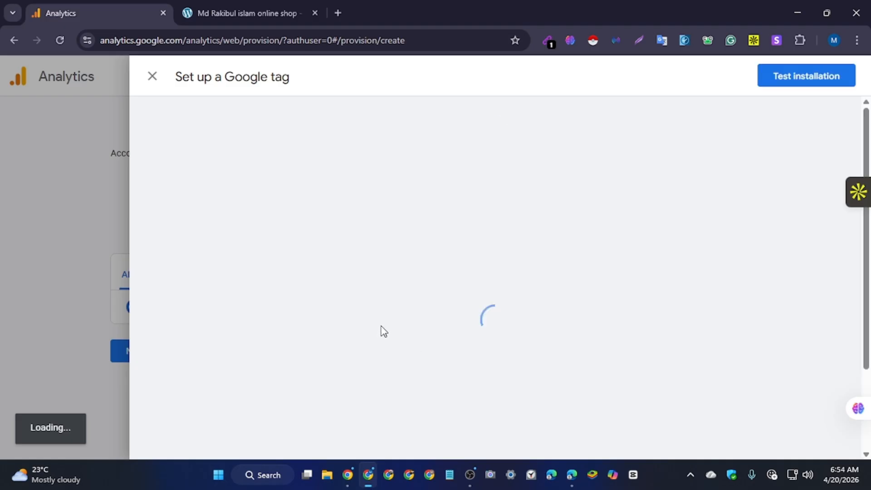
scroll(385, 253, "down", 2)
scroll(384, 254, "up", 2)
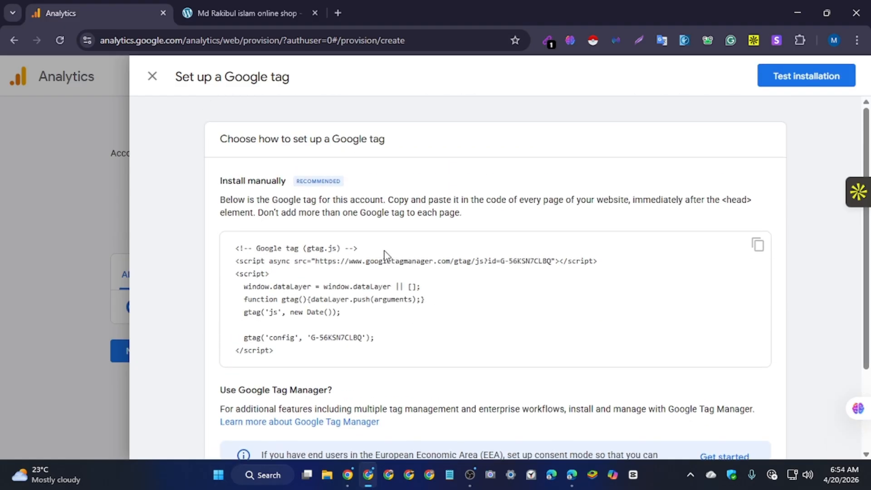
scroll(385, 254, "down", 2)
scroll(387, 222, "up", 2)
left_click_drag(722, 200, 756, 205)
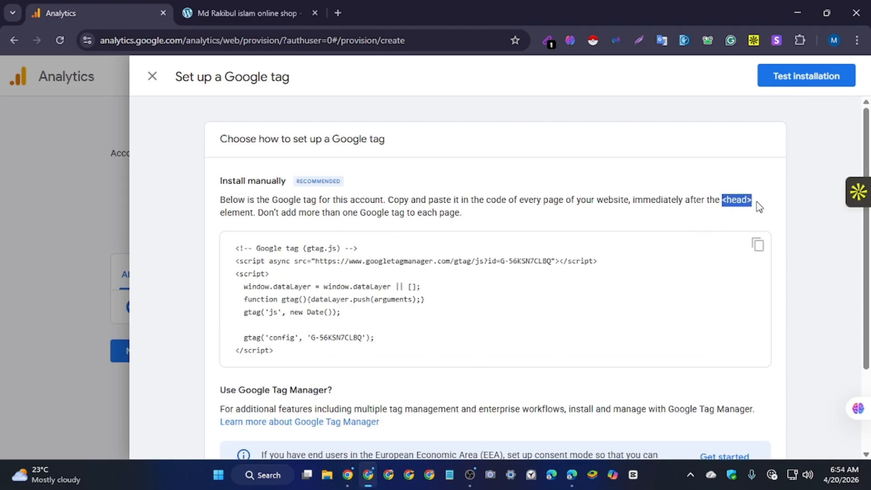
left_click(735, 230)
left_click(761, 255)
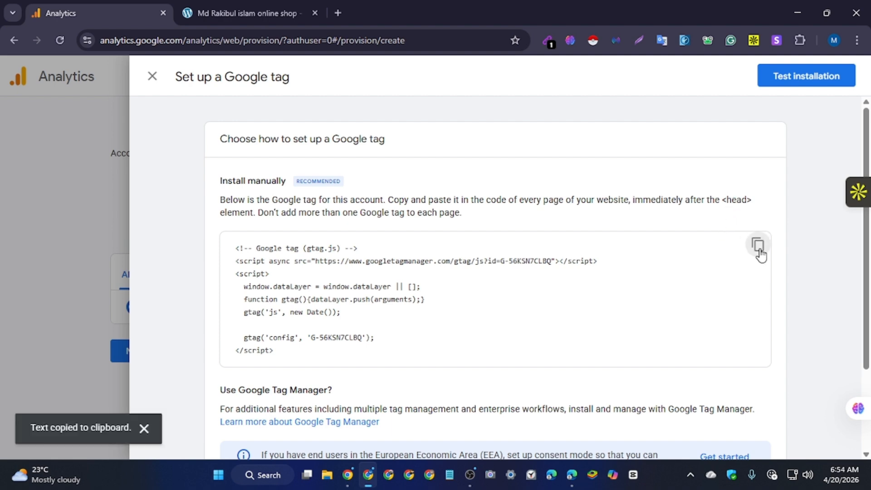
Go to the online shop's WordPress admin login page and log in with the prefilled administrator credentials
left_click(274, 4)
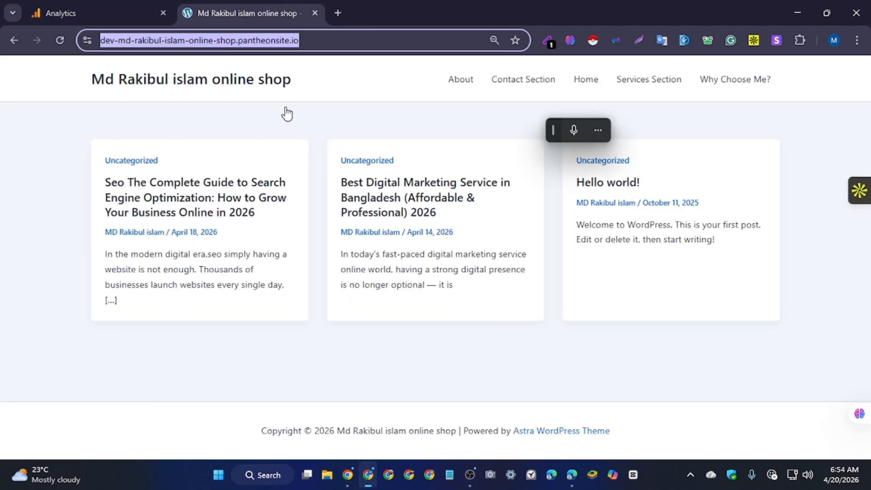
left_click(340, 40)
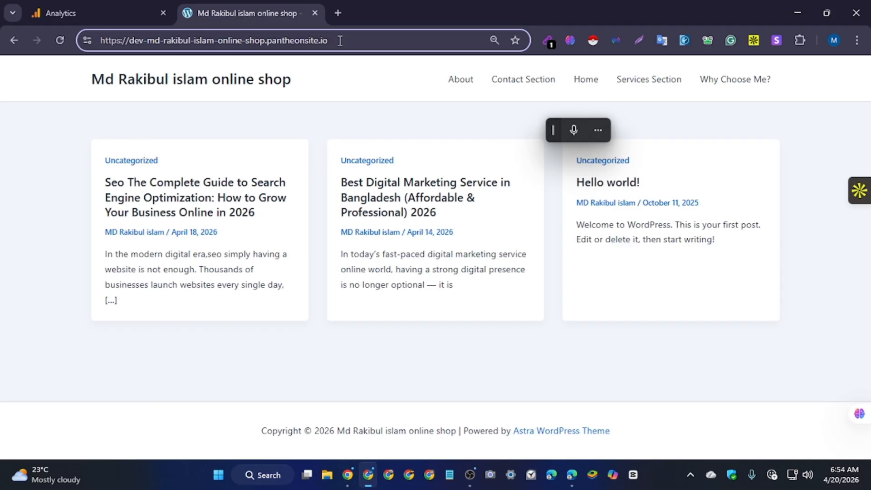
type("/")
key("Return")
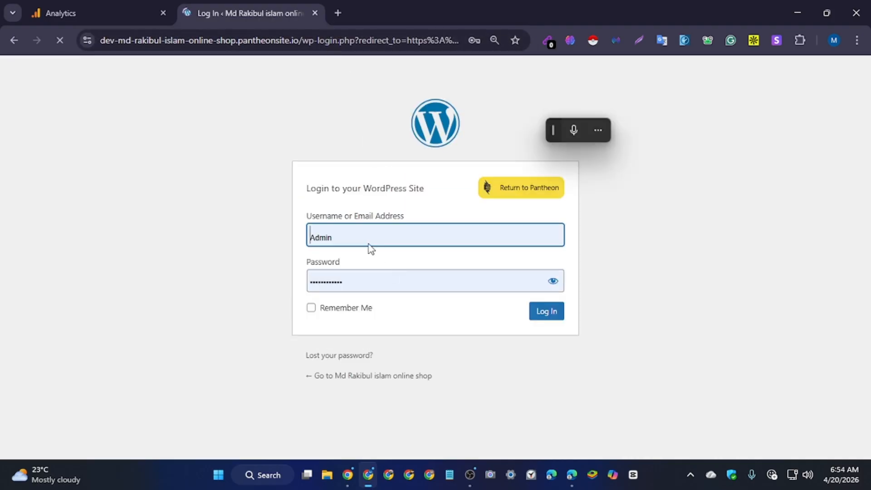
left_click(369, 247)
left_click(445, 272)
left_click(546, 315)
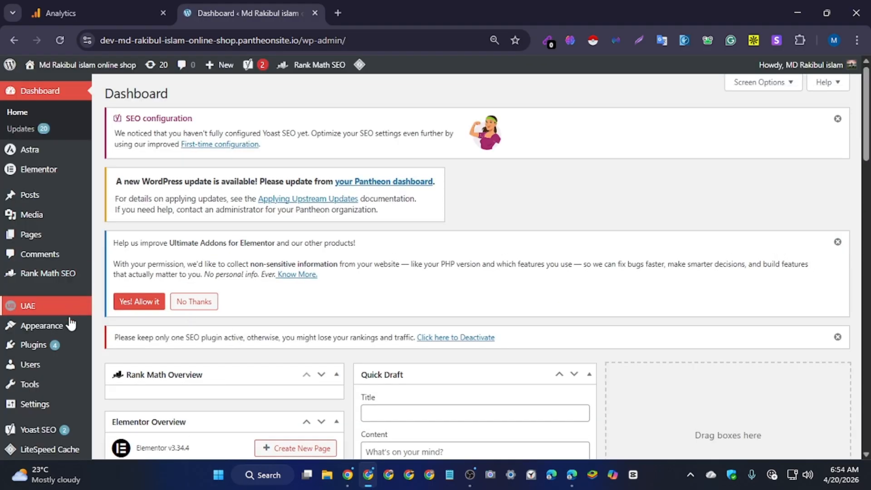
Search the WordPress plugin directory for "insert header", then install and activate the Insert Headers And Footers plugin
scroll(58, 334, "down", 1)
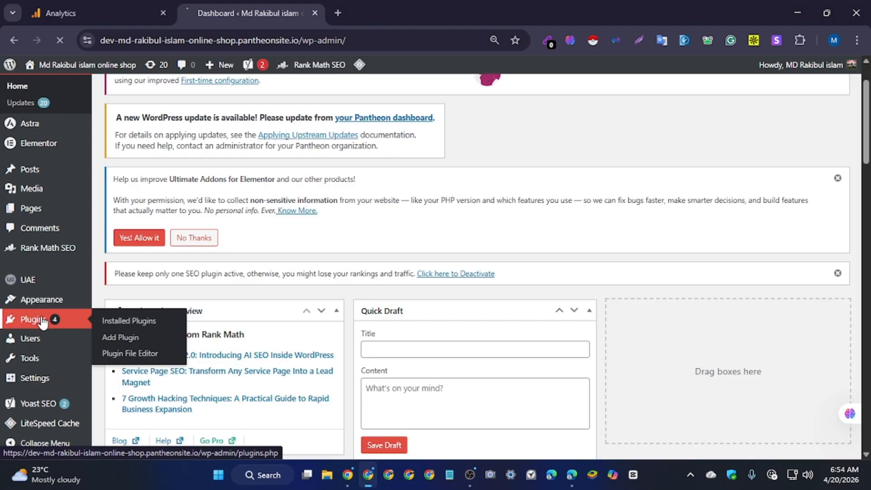
left_click(41, 320)
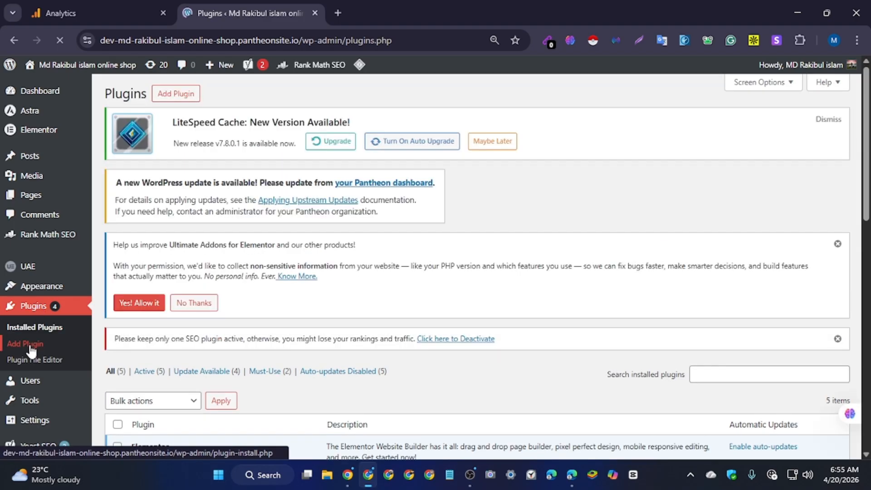
left_click(29, 342)
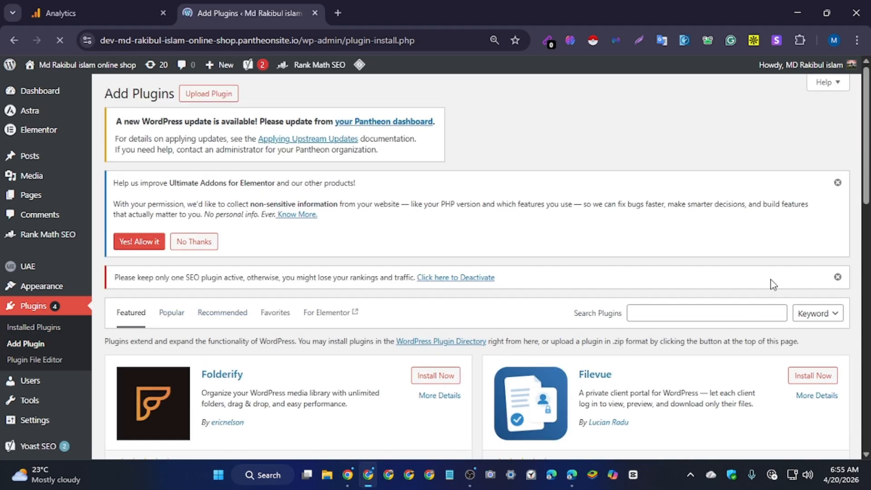
left_click(691, 312)
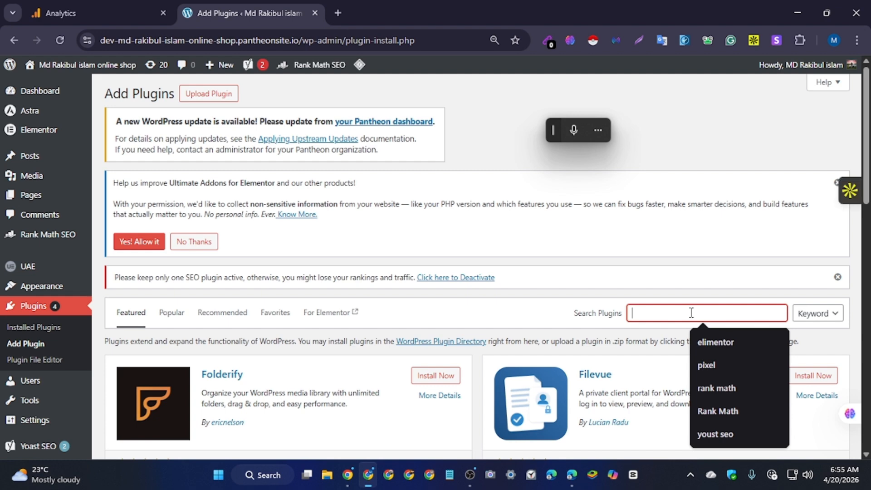
type("insert")
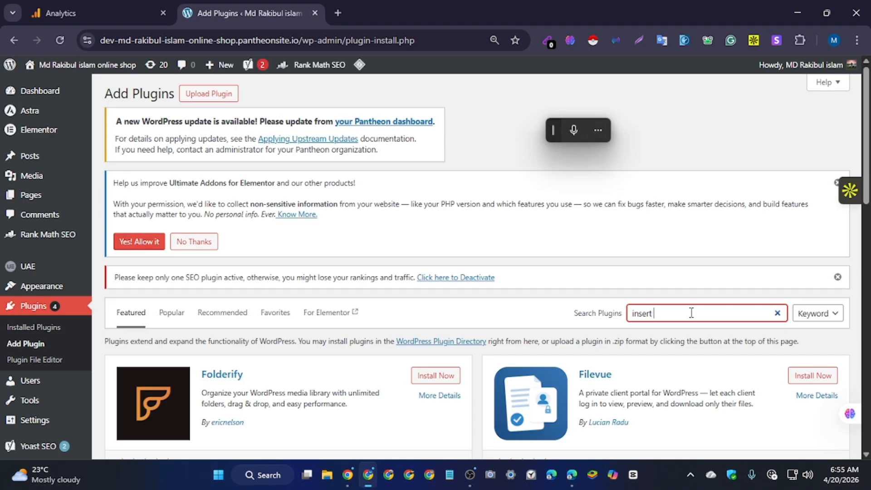
type(" h")
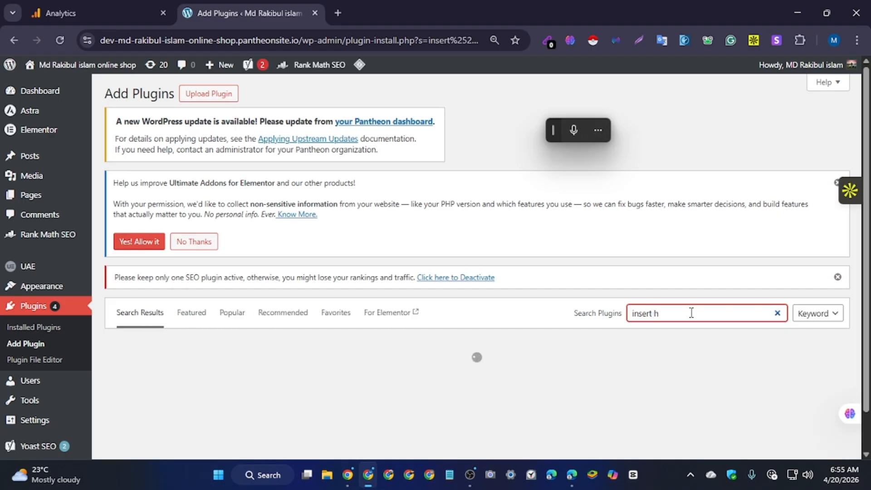
type("eader")
scroll(601, 431, "down", 1)
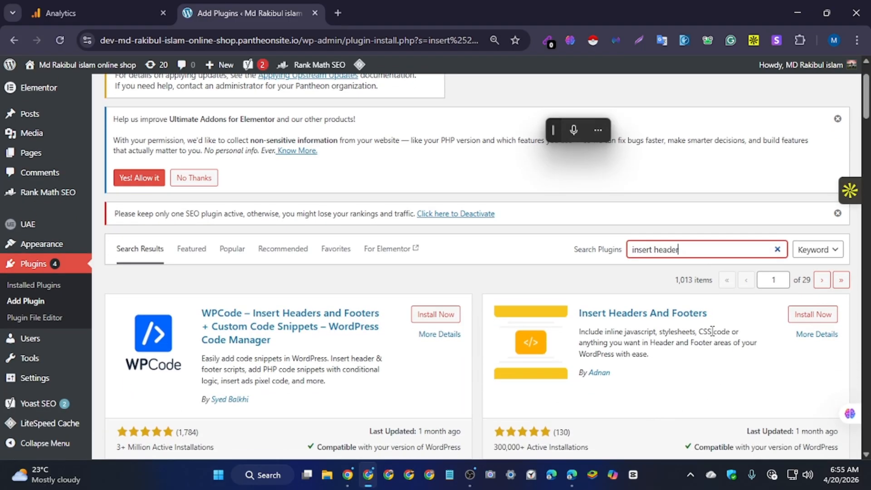
left_click(812, 315)
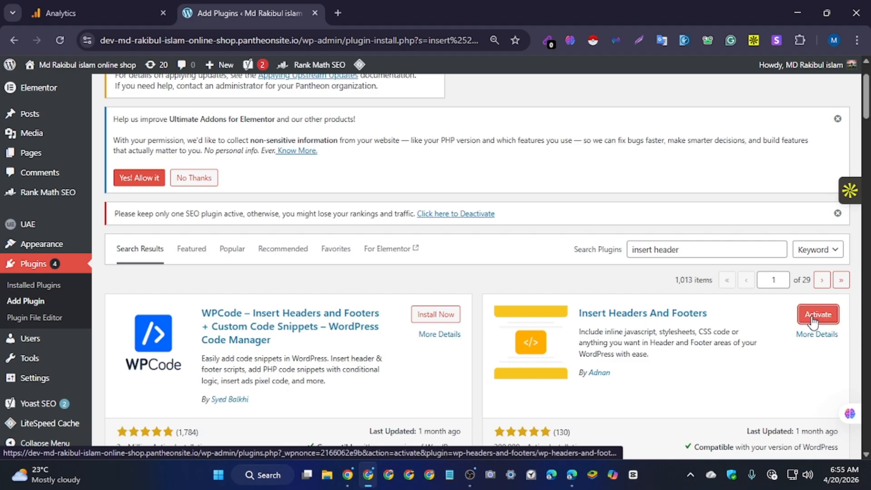
left_click(815, 314)
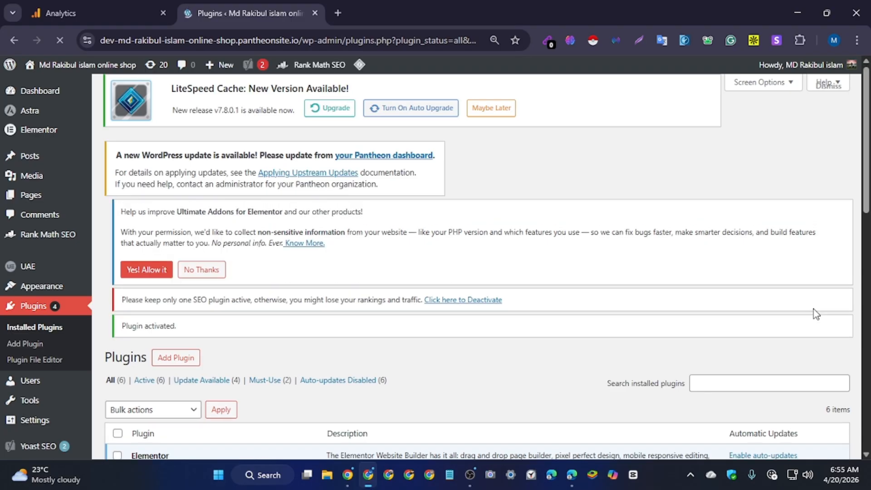
Open the WP Headers and Footers settings and get past the plugin's welcome opt-in page
scroll(443, 329, "down", 3)
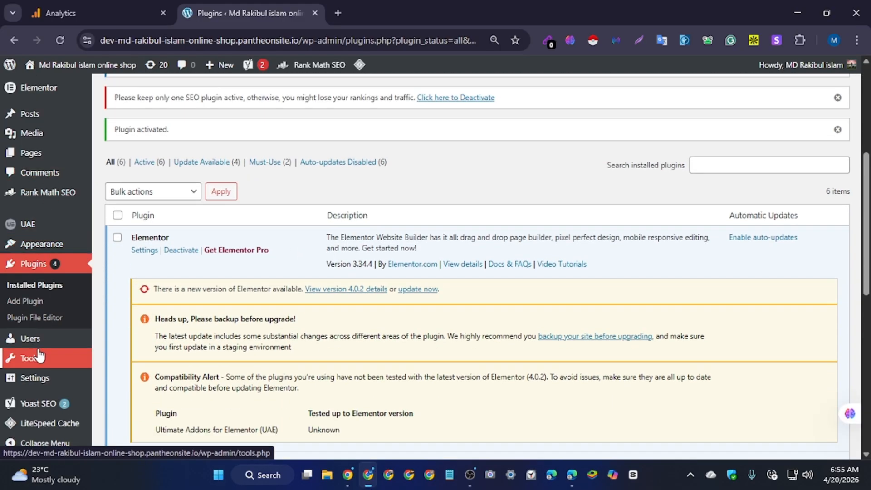
scroll(38, 355, "down", 3)
mouse_move(34, 390)
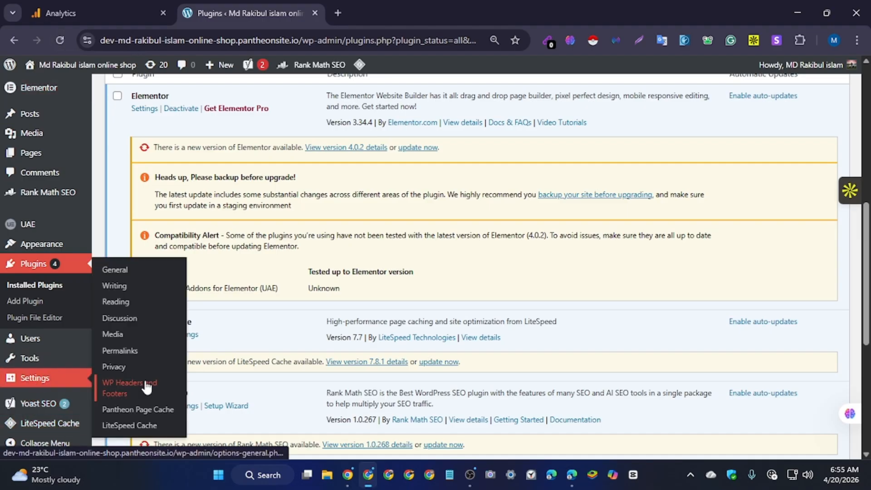
left_click(147, 387)
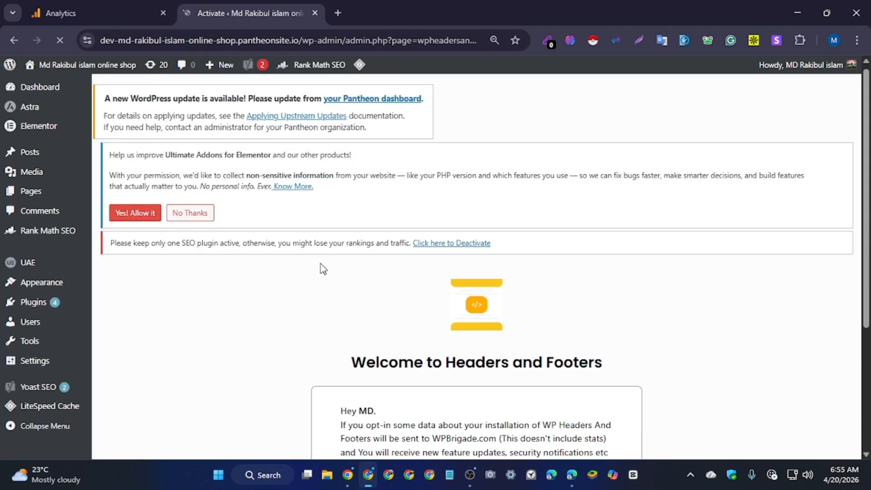
scroll(321, 268, "down", 4)
left_click(436, 350)
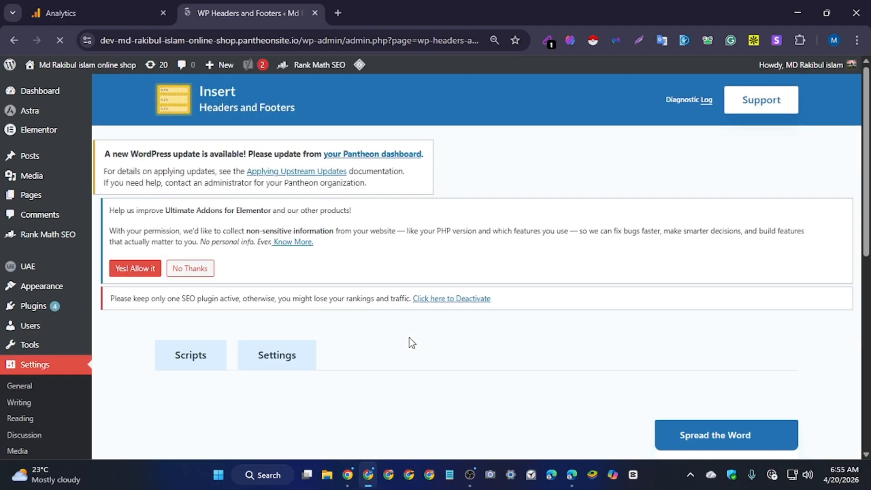
Copy the Google tag code from Analytics into the plugin's Scripts in Header field and save the changes
scroll(233, 228, "down", 6)
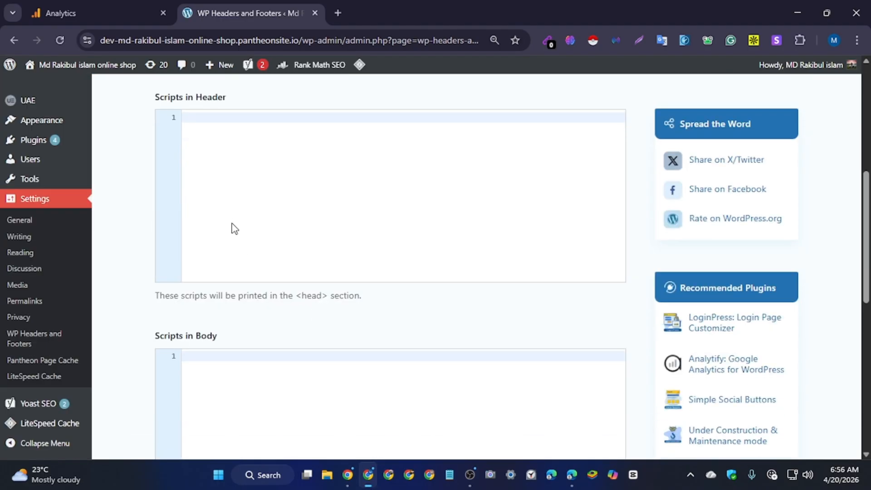
scroll(227, 263, "up", 4)
left_click(127, 16)
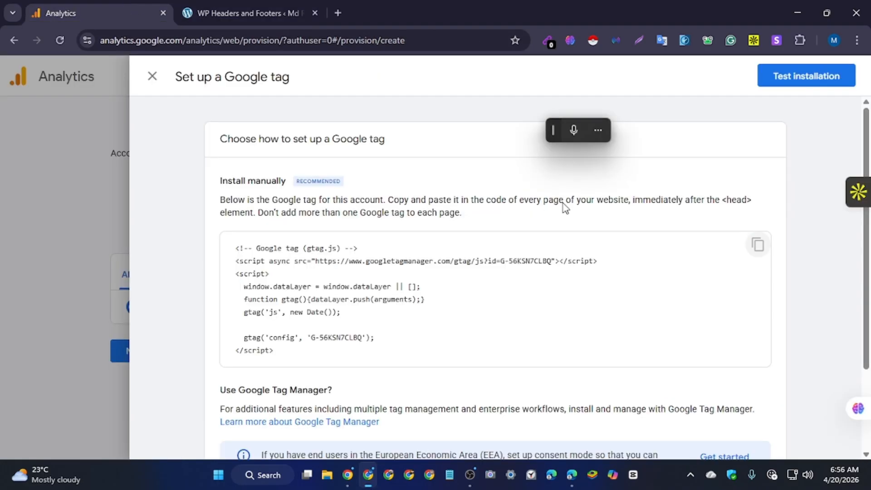
left_click(758, 247)
left_click(248, 13)
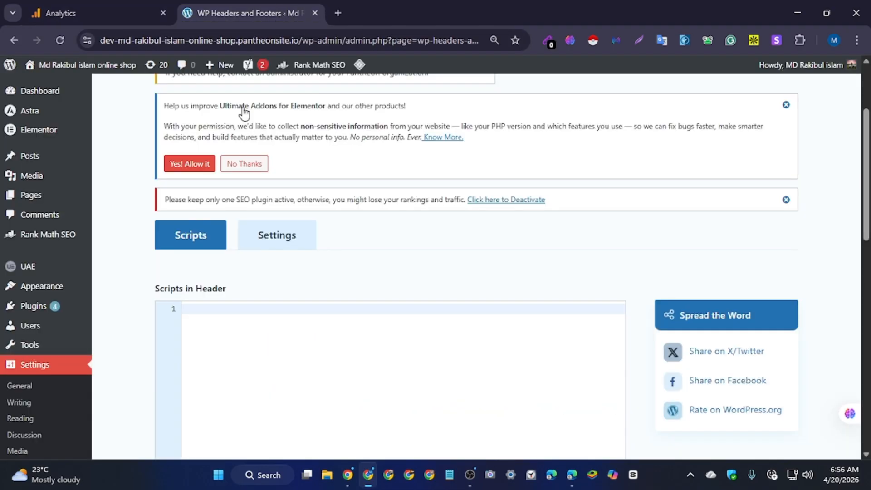
left_click(187, 326)
key("ctrl+v")
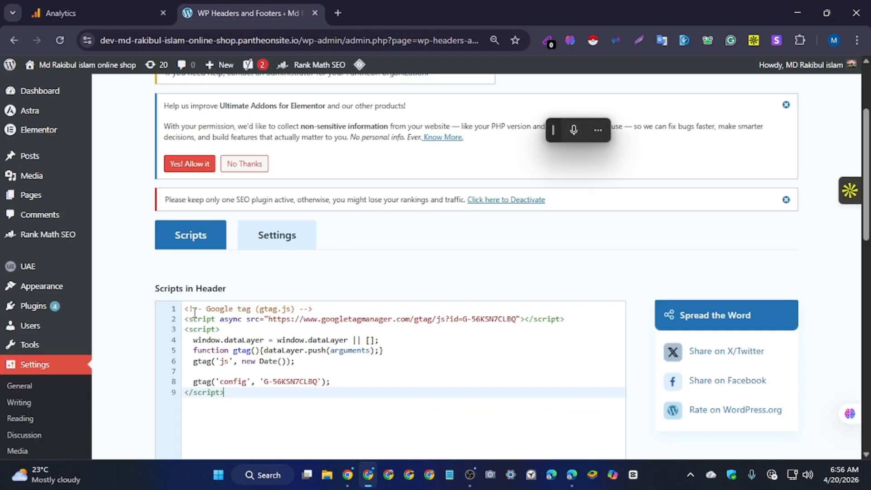
scroll(486, 364, "down", 12)
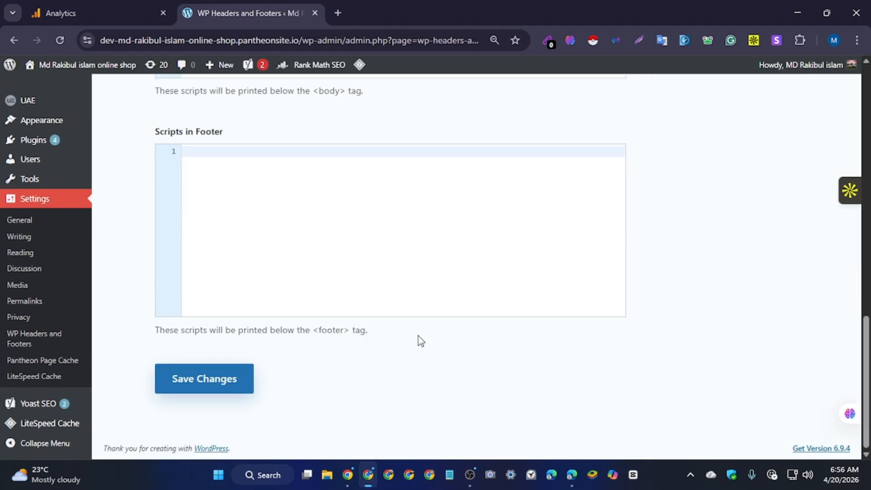
left_click(217, 389)
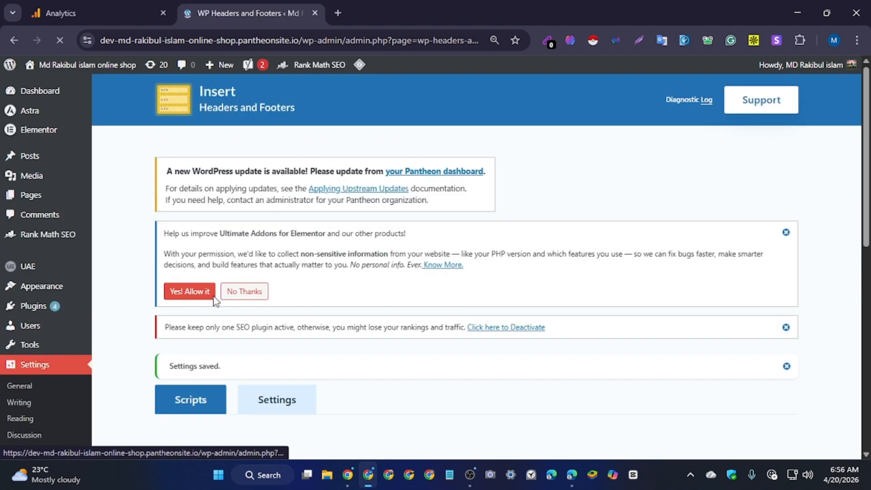
Return to Google Analytics, test the Google tag installation and dismiss the notification
left_click(99, 5)
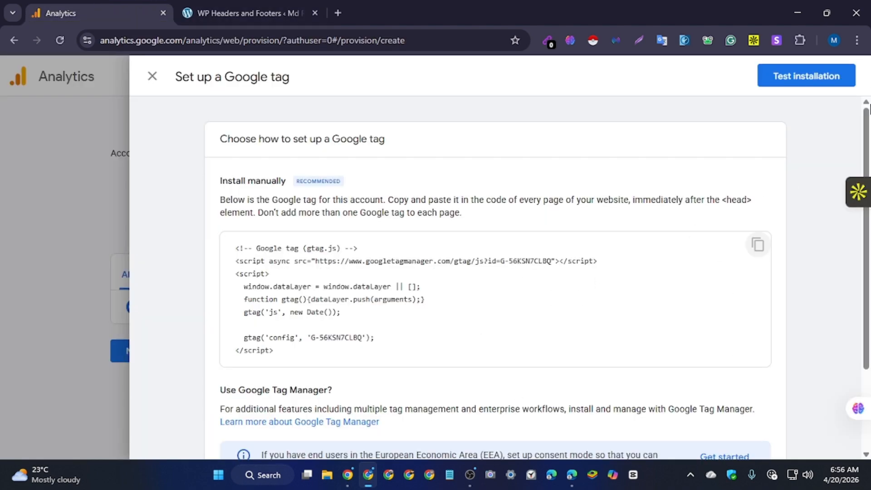
scroll(618, 254, "down", 2)
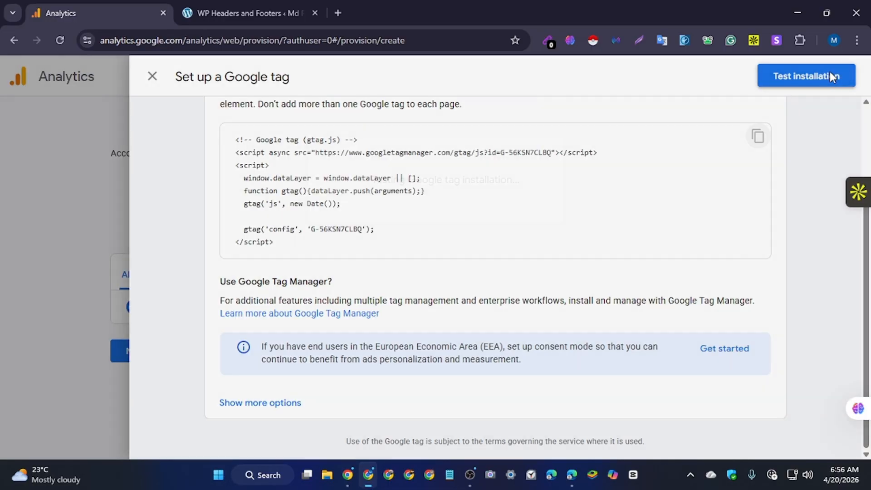
left_click(832, 75)
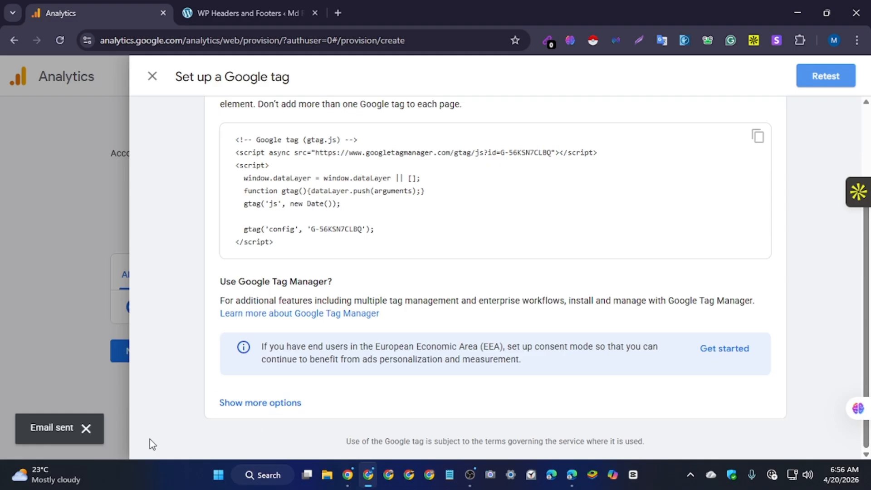
left_click(86, 428)
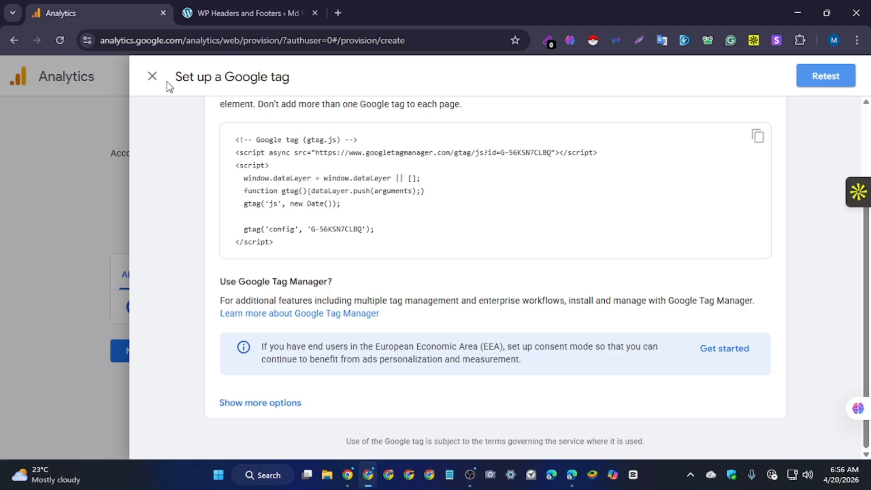
Close the Google tag setup and review the web stream's details, enhanced measurement events and Google tag options
left_click(153, 76)
left_click(266, 307)
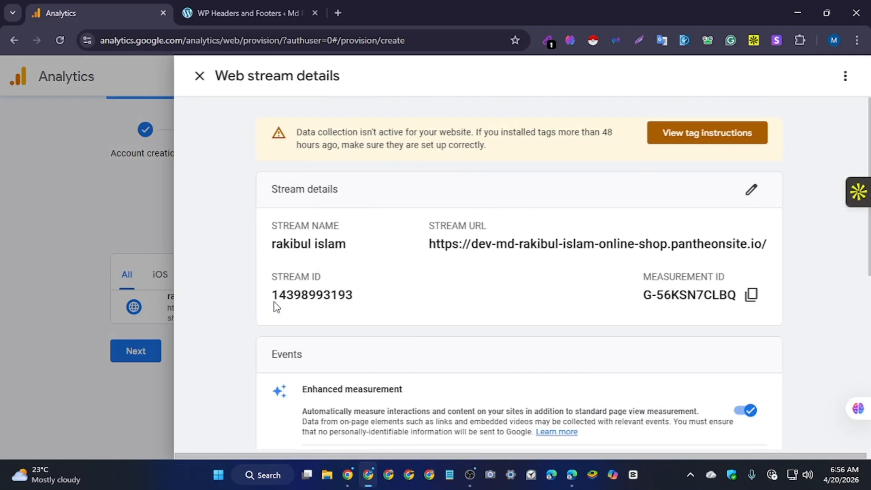
scroll(579, 266, "down", 7)
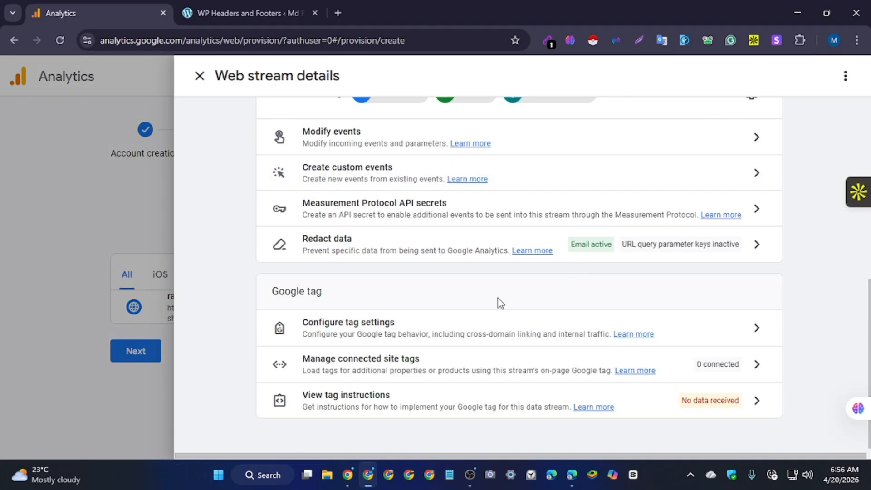
scroll(498, 301, "up", 8)
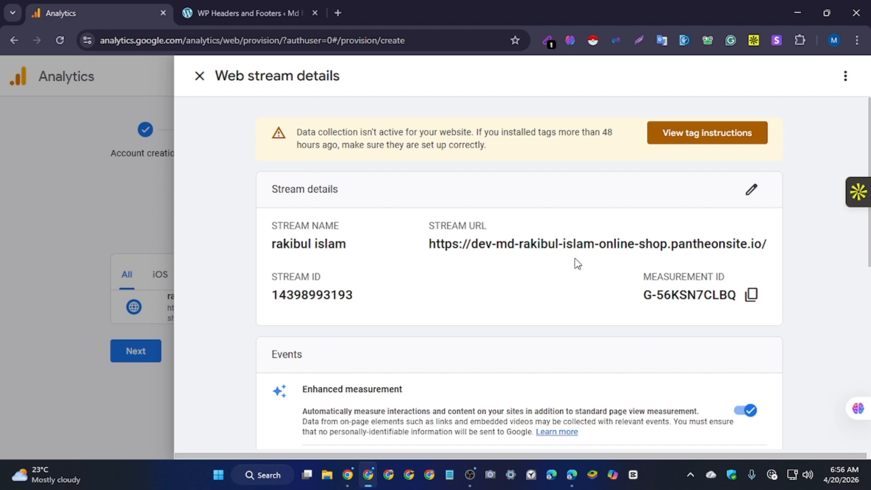
scroll(363, 279, "down", 6)
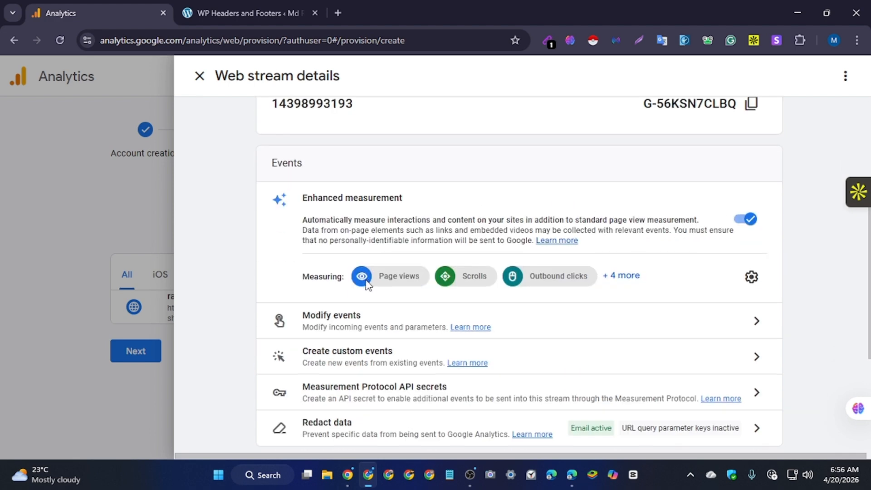
Open the web stream's tag instructions, switch to the manual installation option and copy the Google tag code
scroll(325, 318, "up", 7)
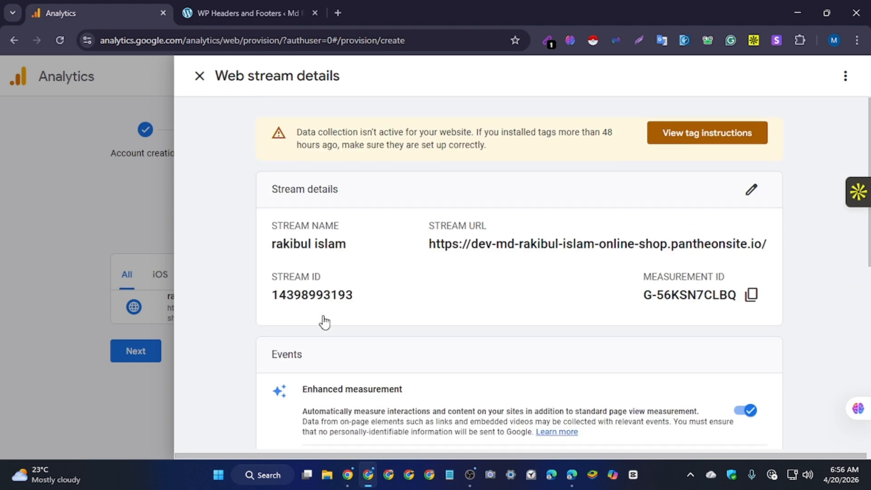
left_click(697, 142)
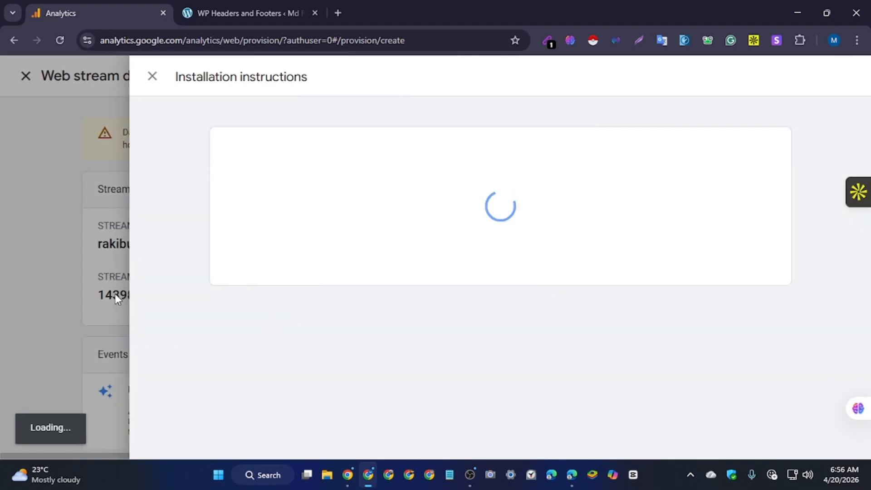
scroll(355, 315, "down", 2)
scroll(346, 292, "up", 2)
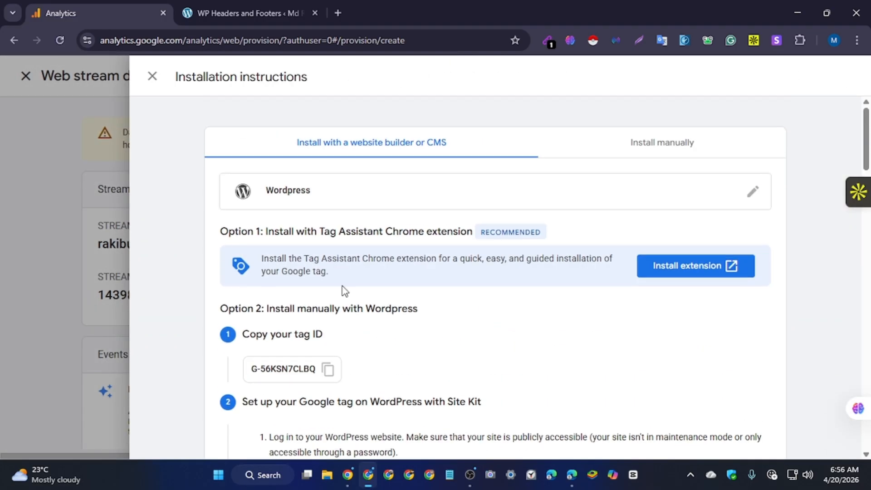
left_click(637, 149)
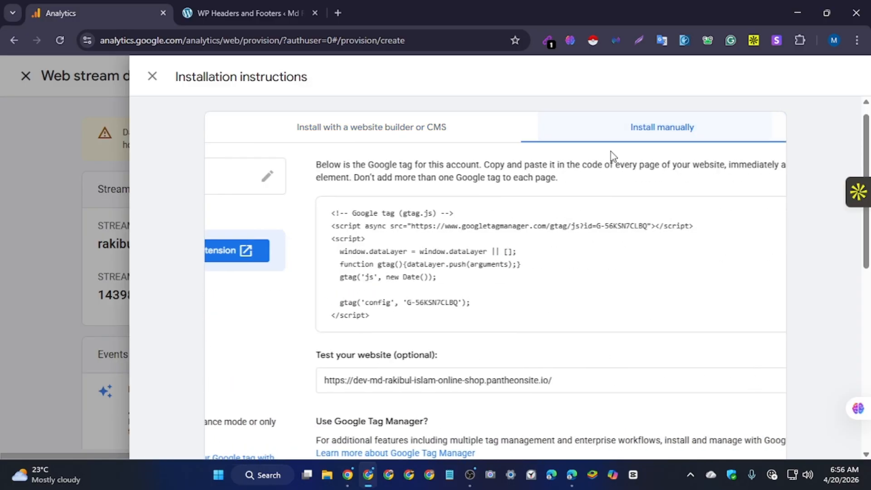
scroll(312, 356, "down", 2)
scroll(257, 362, "up", 2)
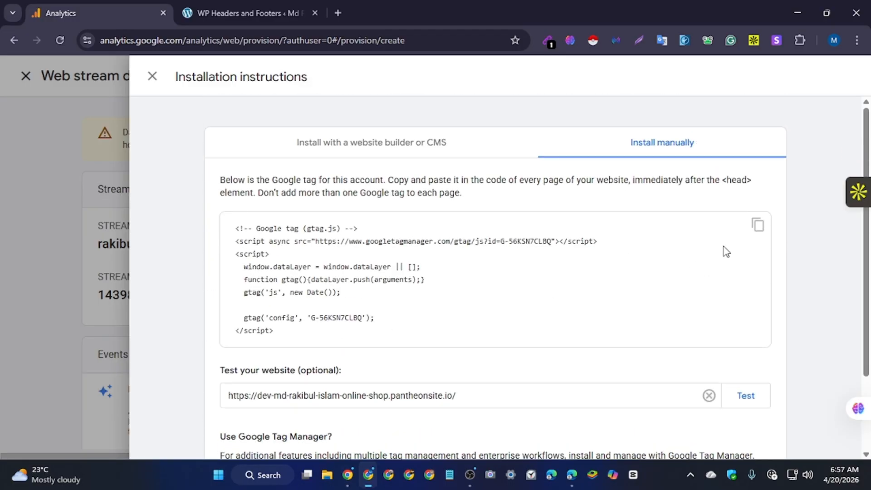
left_click(758, 226)
Paste the copied Google tag on a new line below the existing code in the WordPress plugin's Scripts in Header field and save the changes
left_click(247, 13)
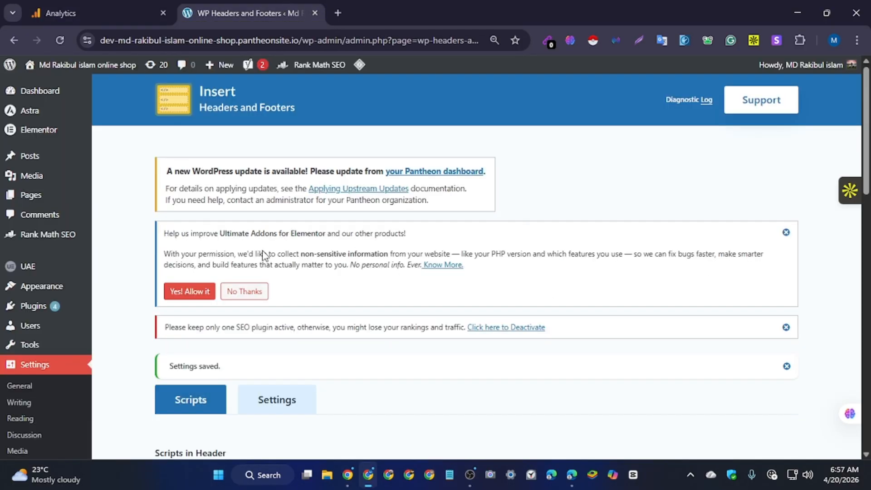
scroll(223, 427, "down", 7)
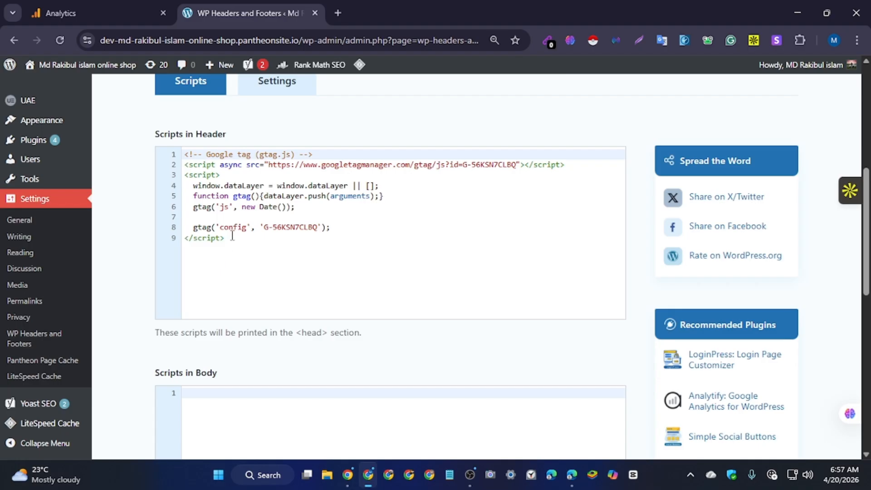
left_click(232, 237)
key("Return")
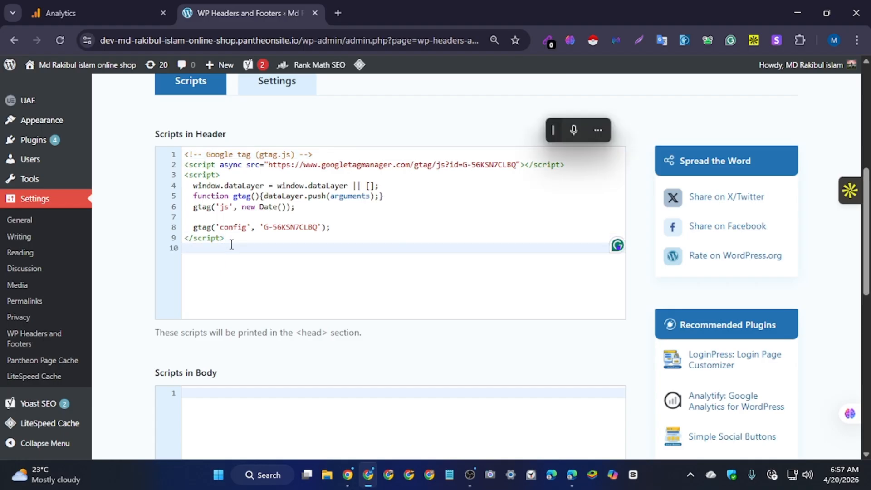
key("ctrl+v")
scroll(282, 369, "down", 10)
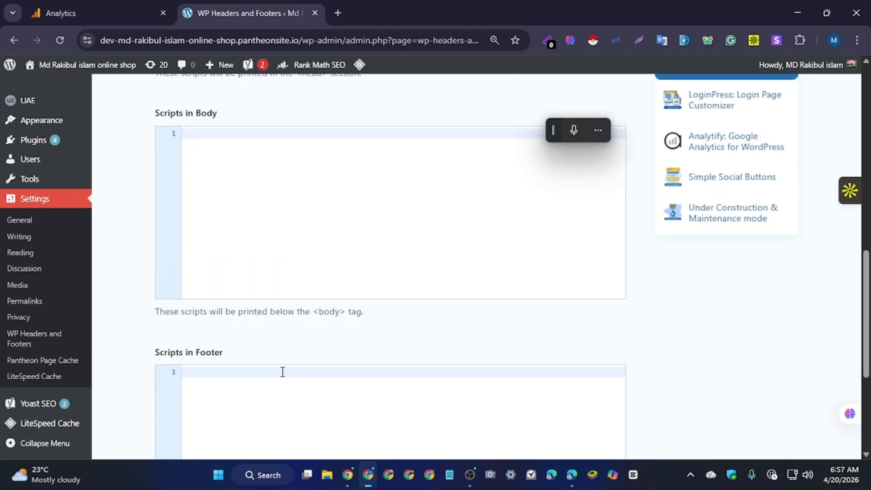
left_click(211, 382)
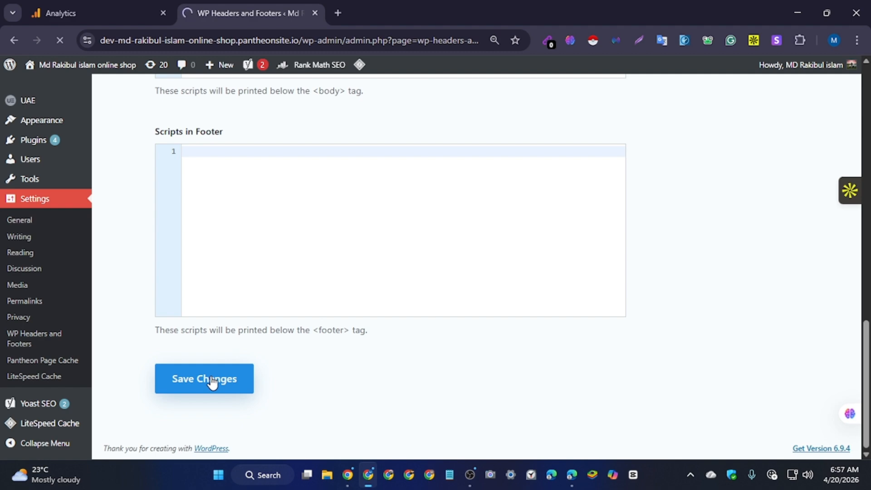
Check the Google tag code in Analytics and the saved scripts page of the WP Headers and Footers plugin
left_click(137, 6)
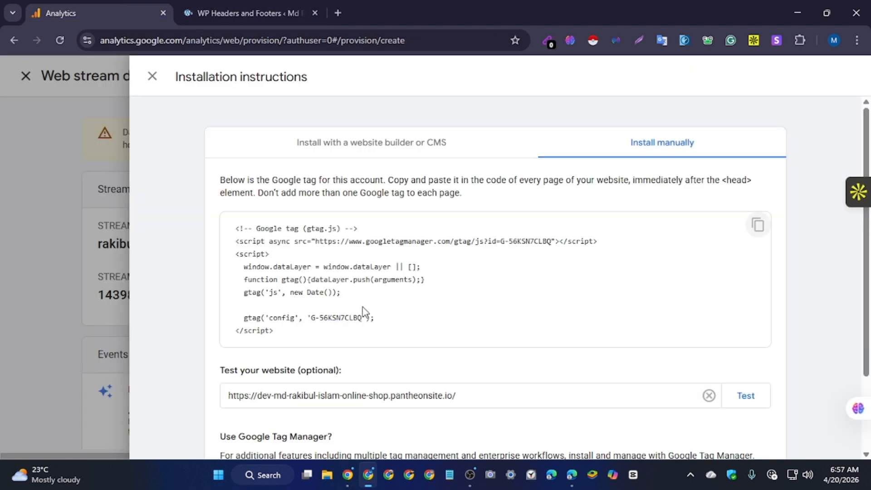
left_click(227, 12)
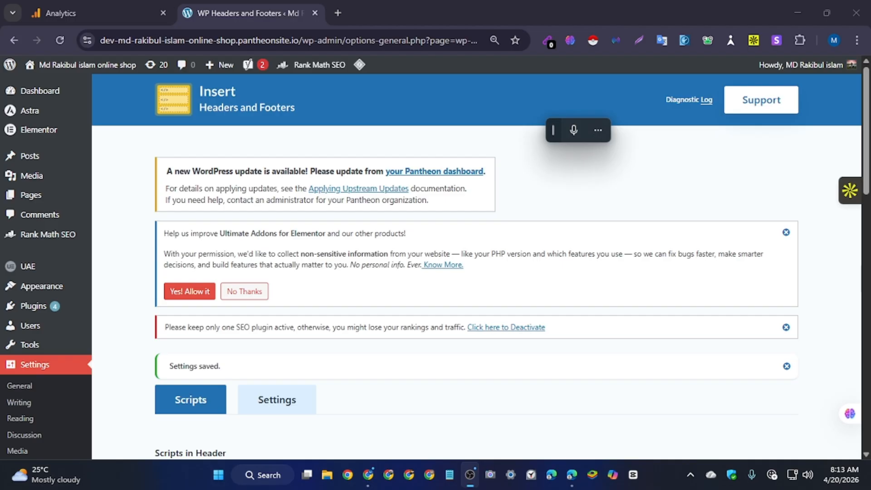
left_click(90, 13)
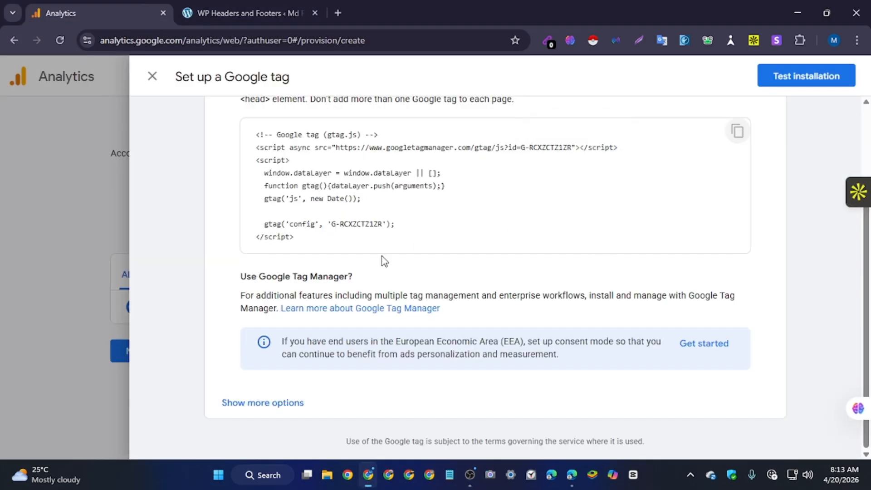
left_click(276, 6)
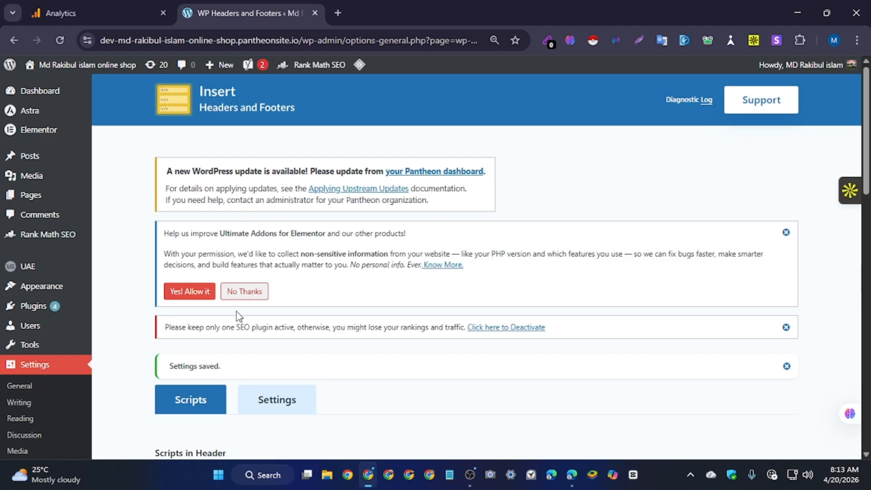
scroll(244, 338, "down", 15)
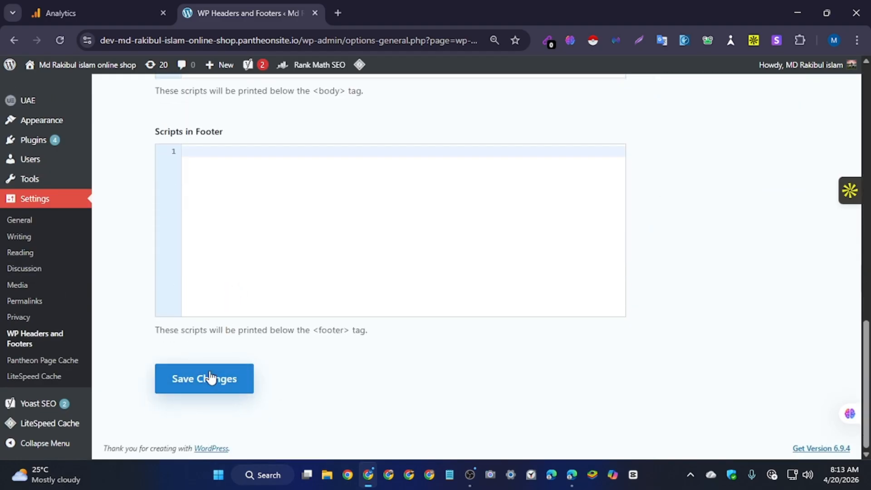
scroll(233, 277, "up", 8)
Return to Google Analytics, close the Google tag setup and view the web stream's details
left_click(44, 4)
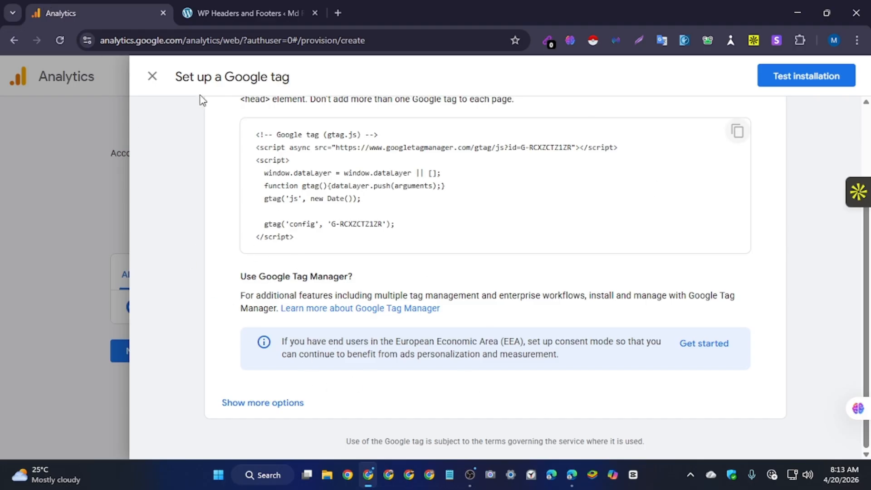
left_click(152, 84)
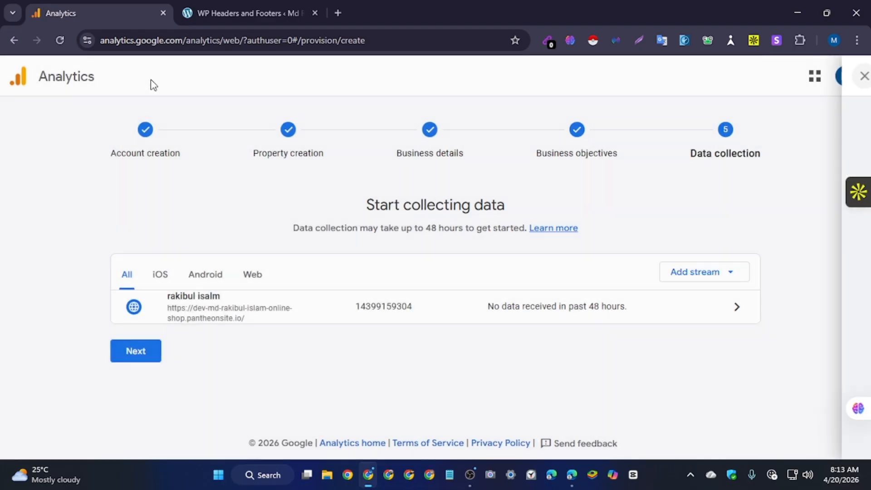
left_click(409, 305)
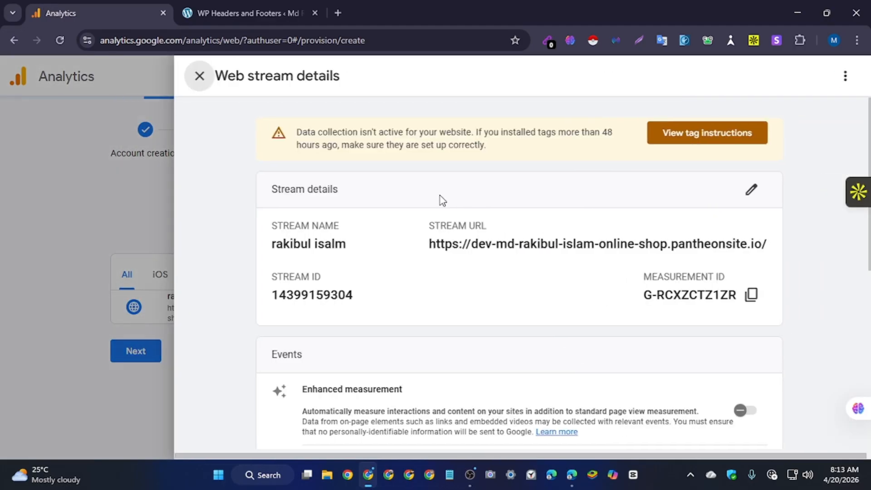
left_click(200, 77)
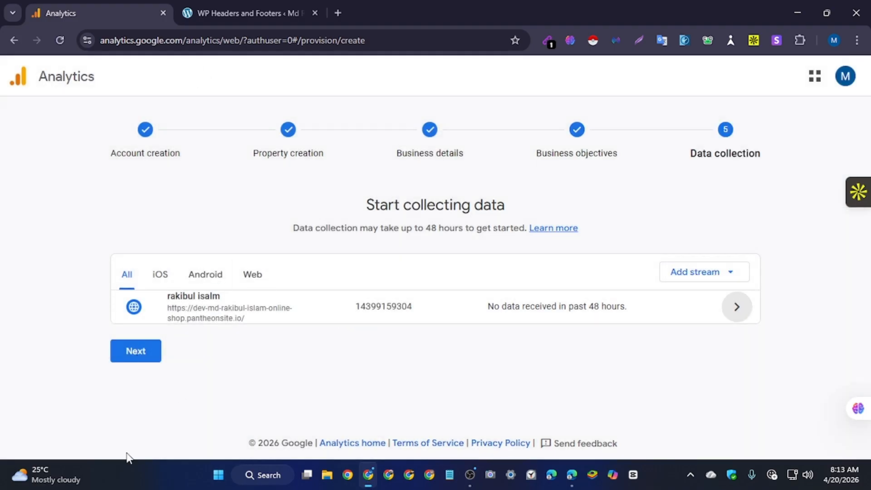
Finish the data collection setup, continue to the Analytics home page and save the email communication preferences
left_click(142, 352)
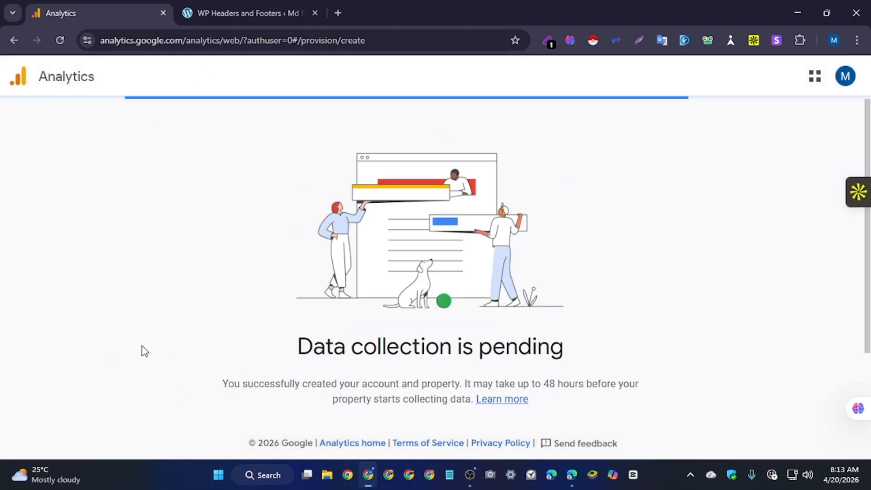
scroll(397, 321, "down", 3)
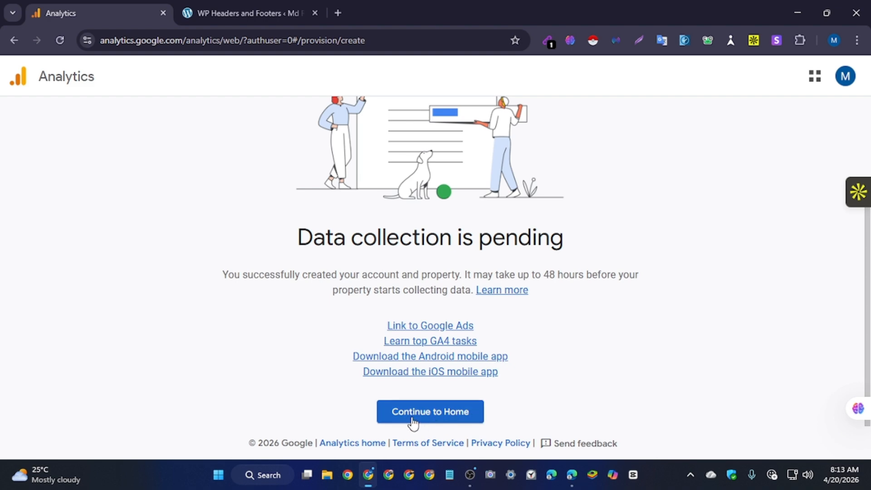
left_click(465, 413)
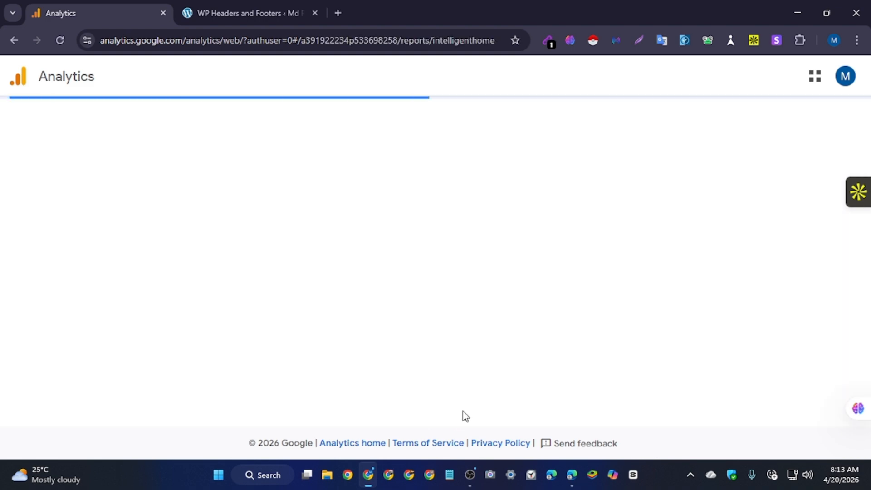
scroll(361, 394, "down", 10)
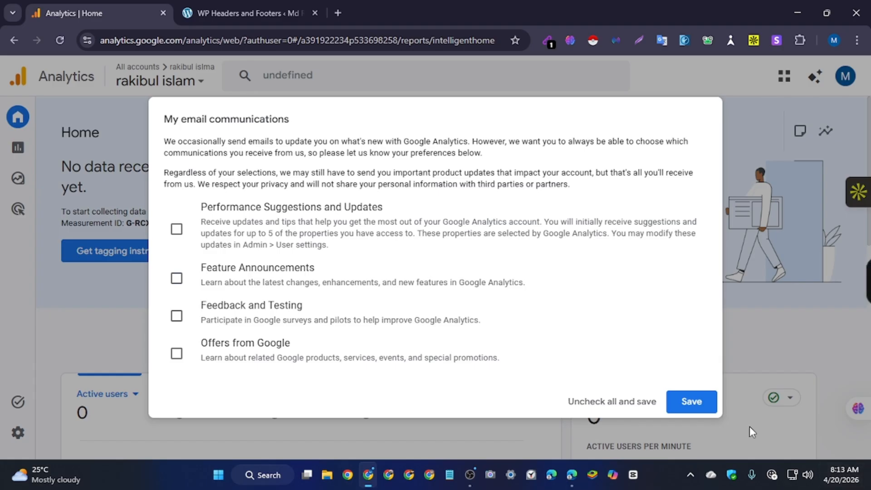
left_click(688, 404)
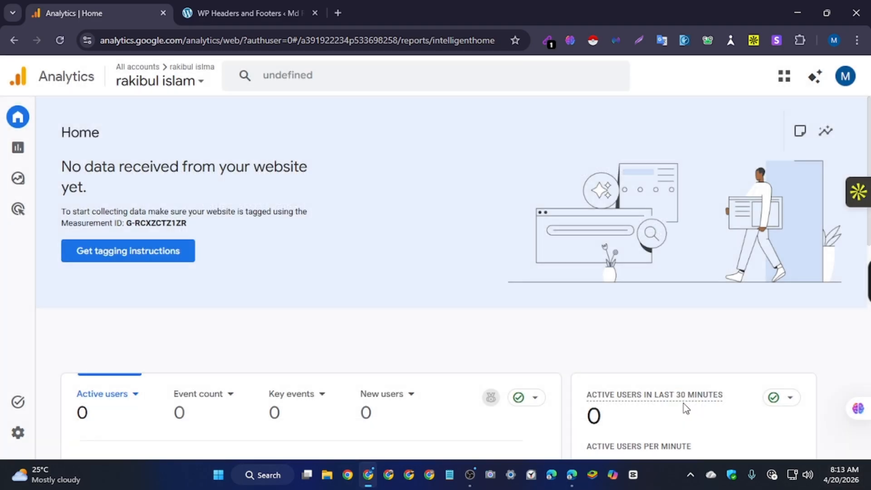
Examine the user and event metrics and the last-30-minutes activity card on the Analytics home page
scroll(437, 295, "down", 5)
scroll(431, 293, "up", 5)
scroll(245, 229, "down", 4)
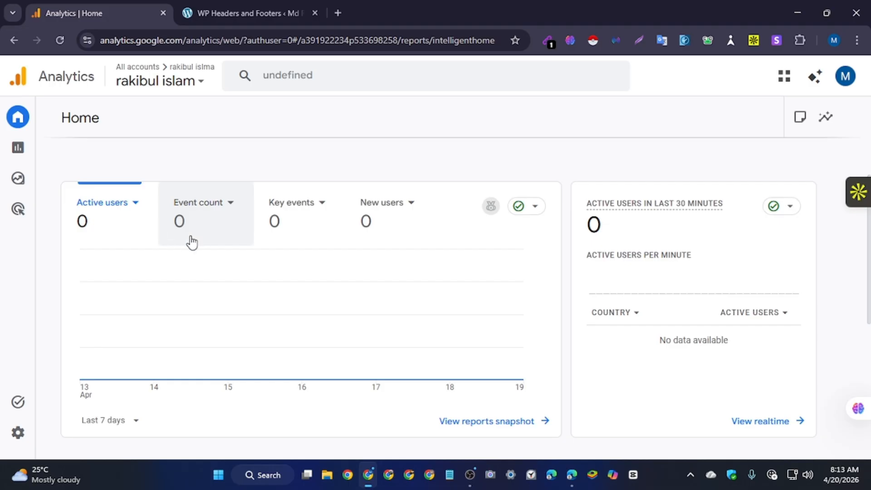
scroll(499, 301, "down", 1)
scroll(499, 302, "up", 3)
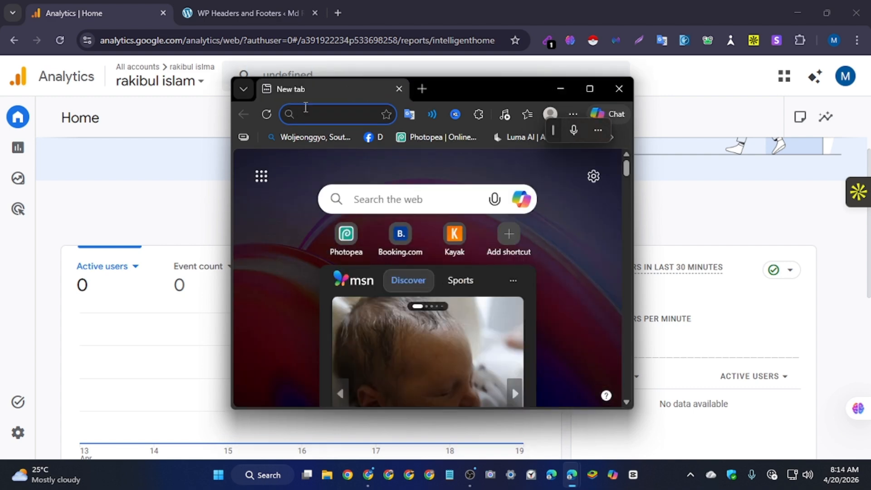
In Microsoft Edge, load the online shop's URL from the clipboard history in a maximized window and continue past the sandbox notice
key("ctrl+v")
key("Escape")
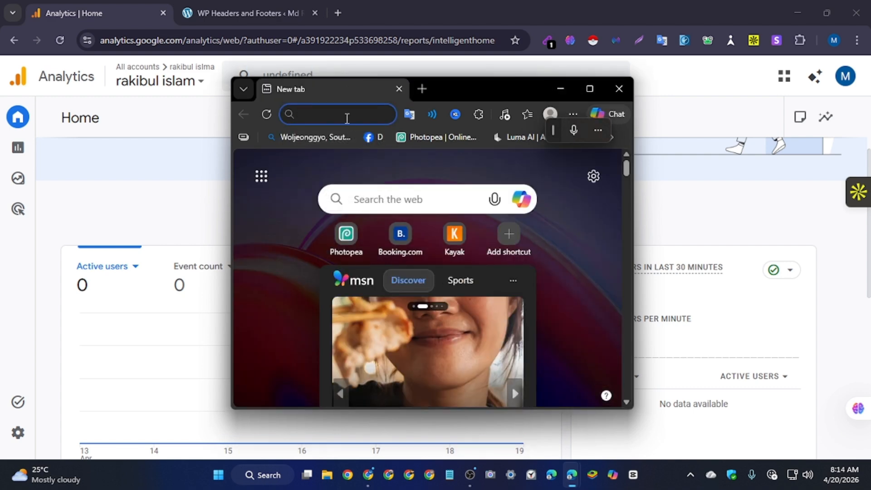
key("ctrl+grave")
left_click(317, 181)
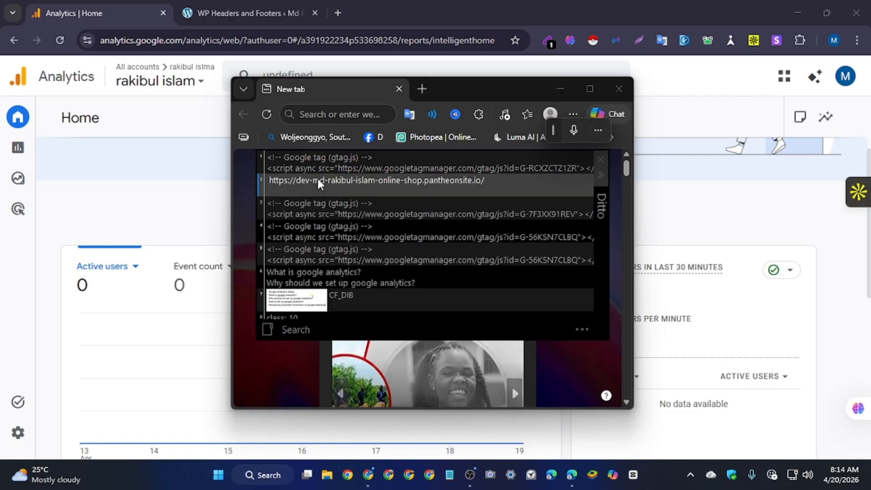
double_click(318, 180)
left_click(588, 89)
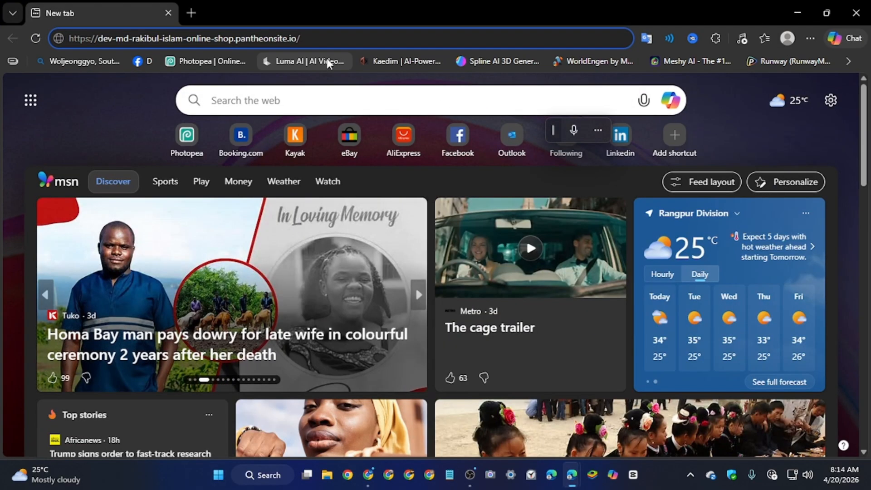
key("Return")
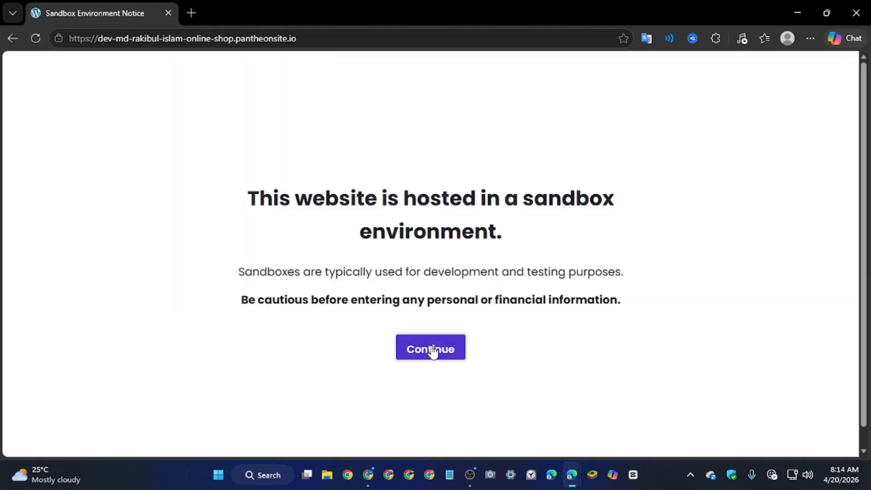
left_click(433, 349)
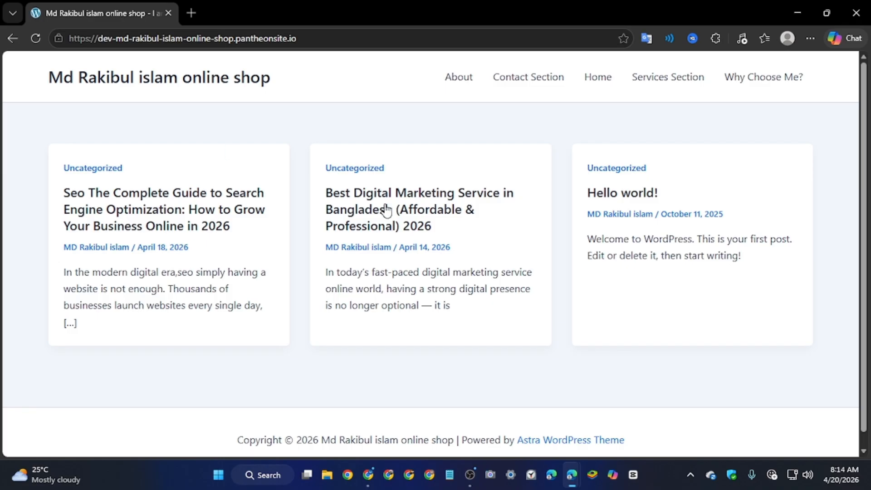
Open the blog post about the complete guide to search engine optimization and browse through the article
left_click(134, 214)
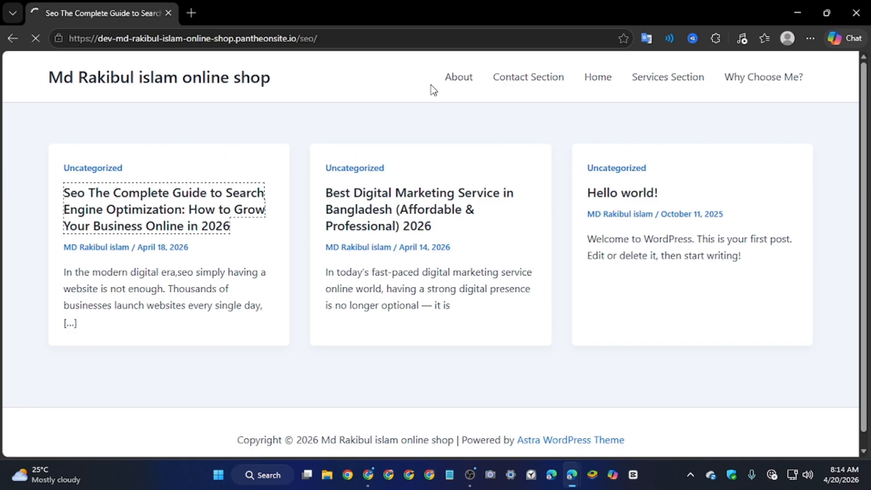
scroll(437, 164, "down", 15)
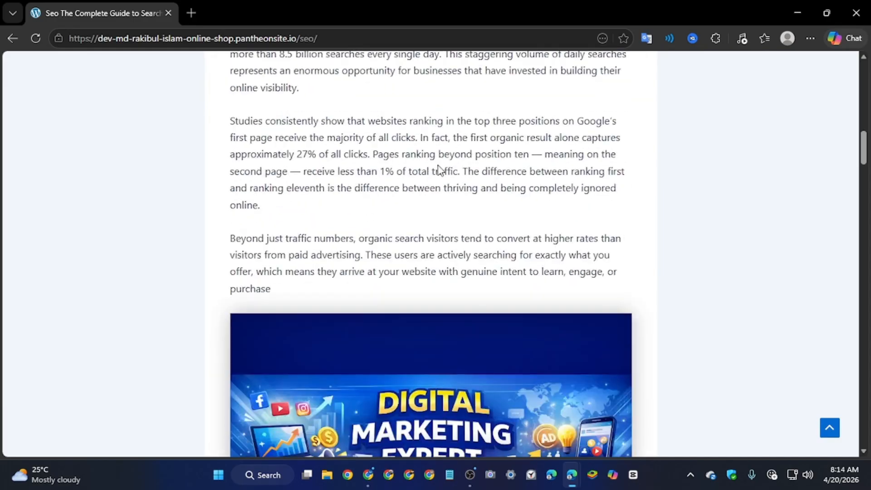
scroll(438, 170, "down", 20)
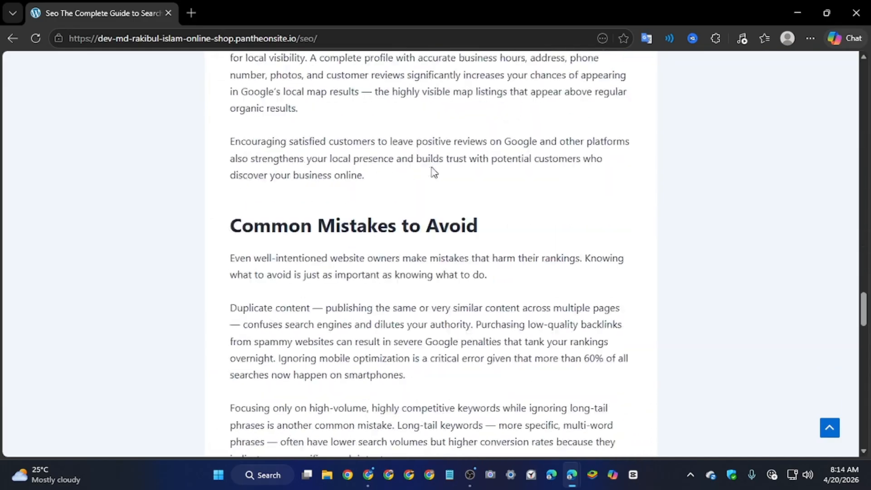
scroll(434, 173, "up", 20)
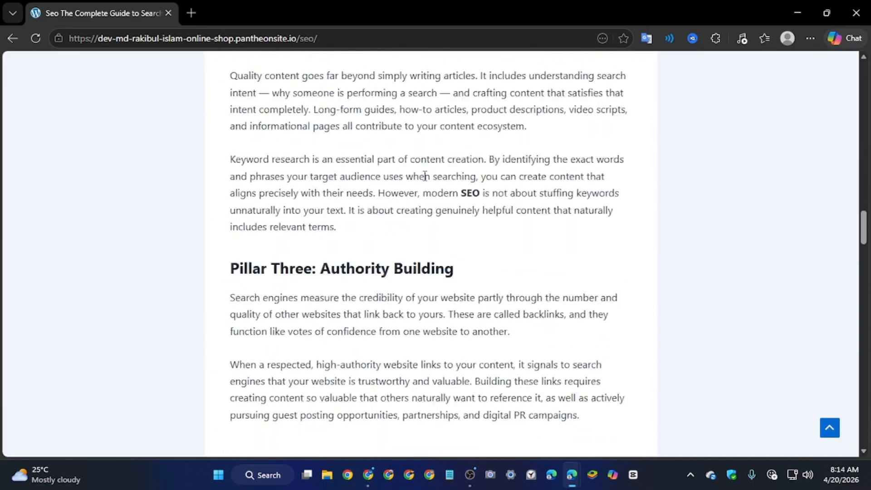
Visit the shop's About and Why Choose Me? pages from the site navigation and go back to the About page
scroll(424, 175, "up", 20)
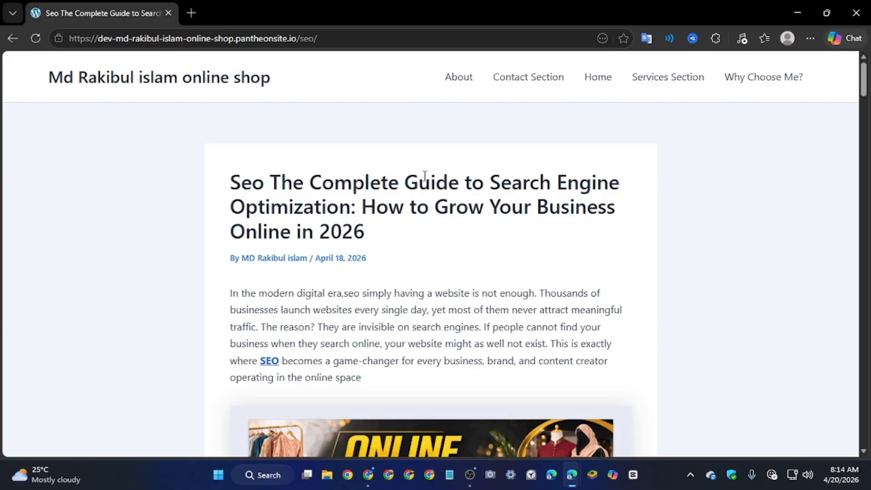
left_click(465, 86)
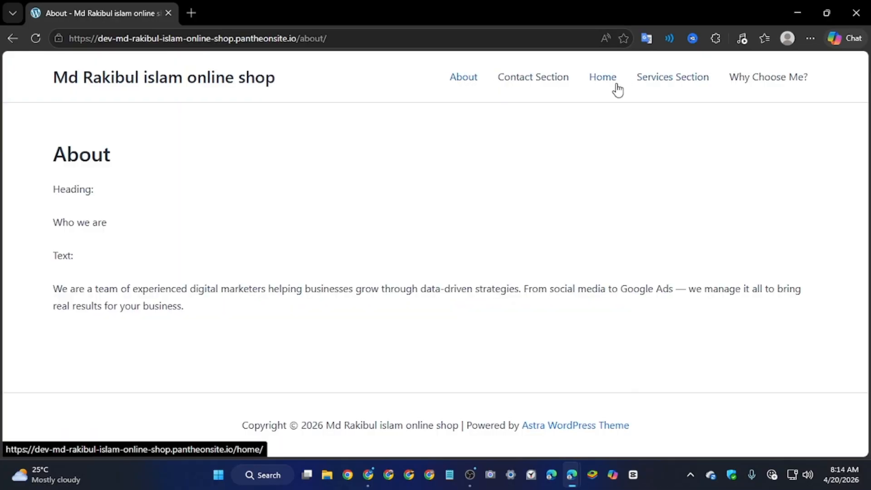
left_click(618, 87)
left_click(646, 86)
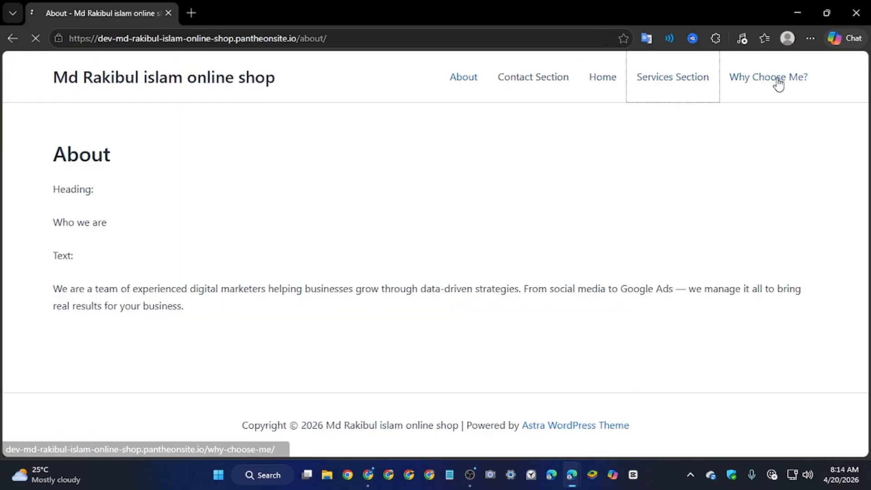
left_click(778, 82)
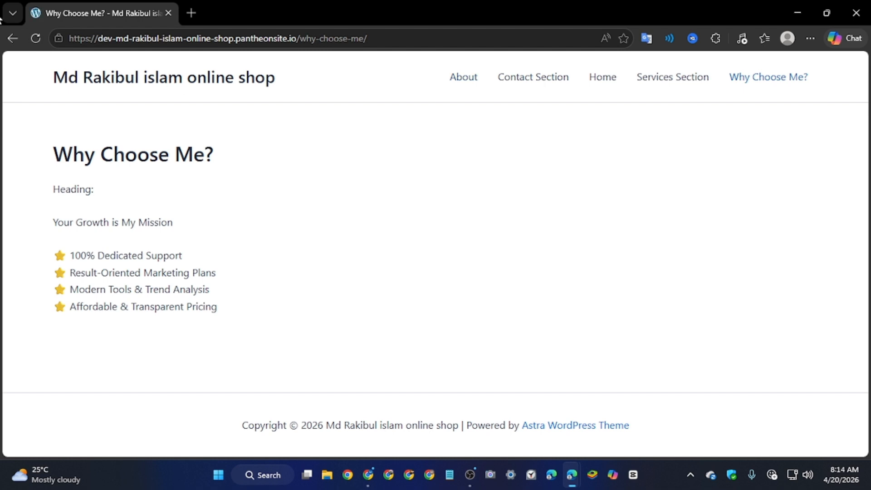
left_click(10, 38)
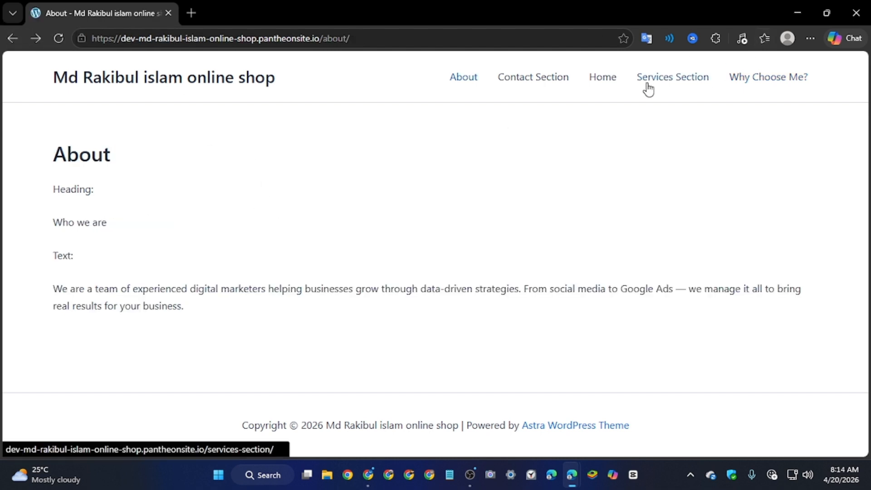
Return to Google Analytics and examine the last-30-minutes active users card on the home page
left_click(791, 5)
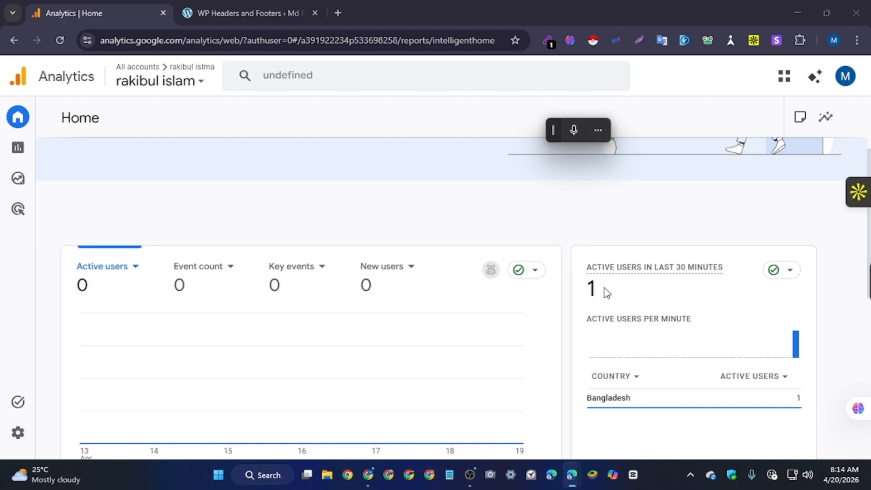
scroll(609, 305, "down", 6)
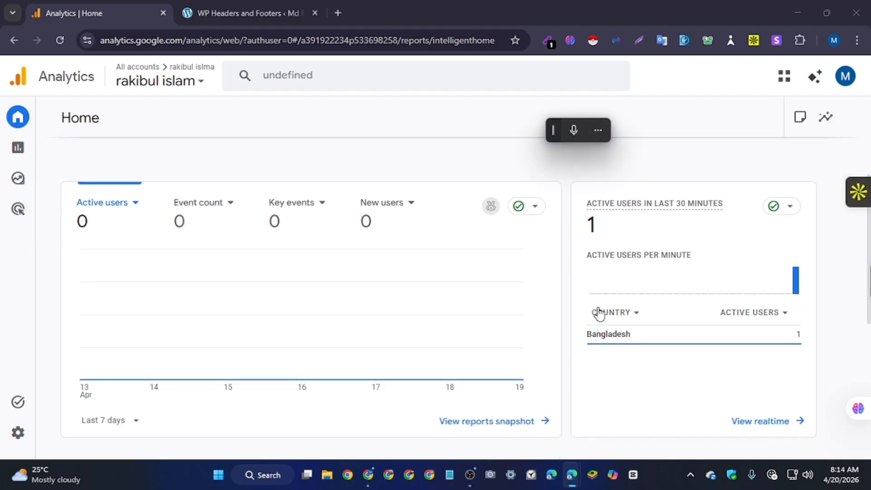
scroll(590, 291, "up", 3)
scroll(615, 256, "down", 5)
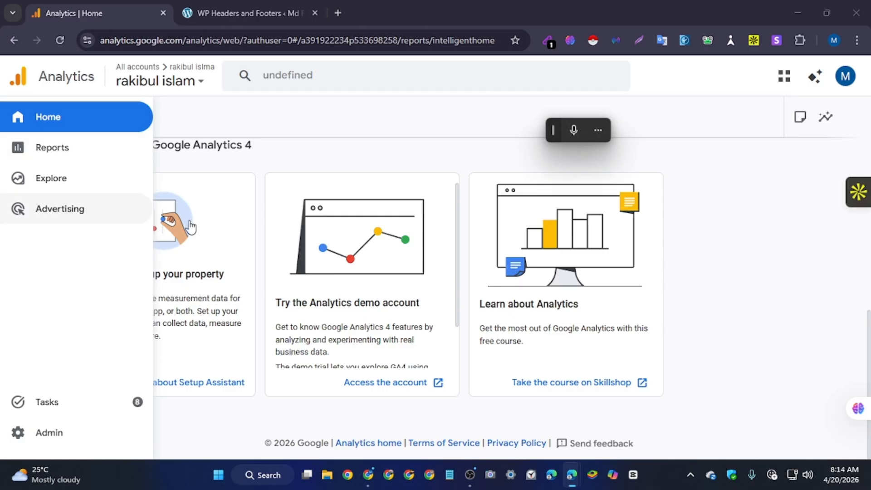
Open the Reports snapshot, dismiss the Analytics Advisor welcome message and look through the available report templates
mouse_move(20, 167)
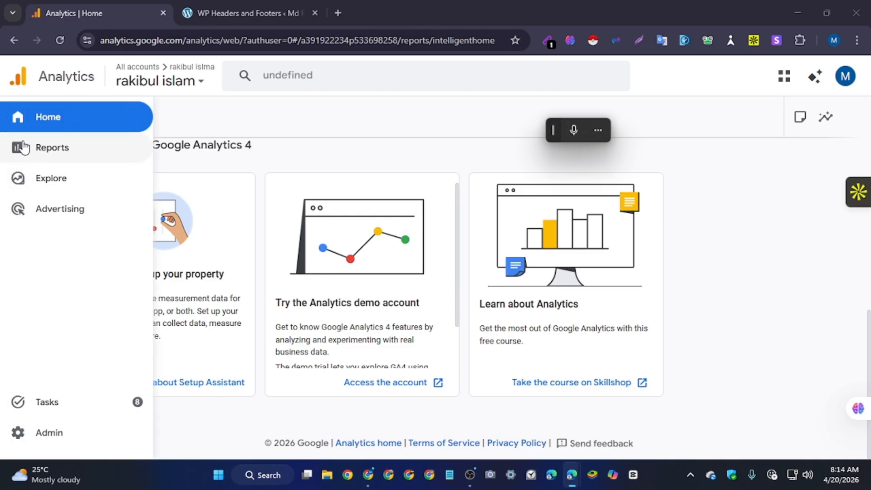
left_click(31, 149)
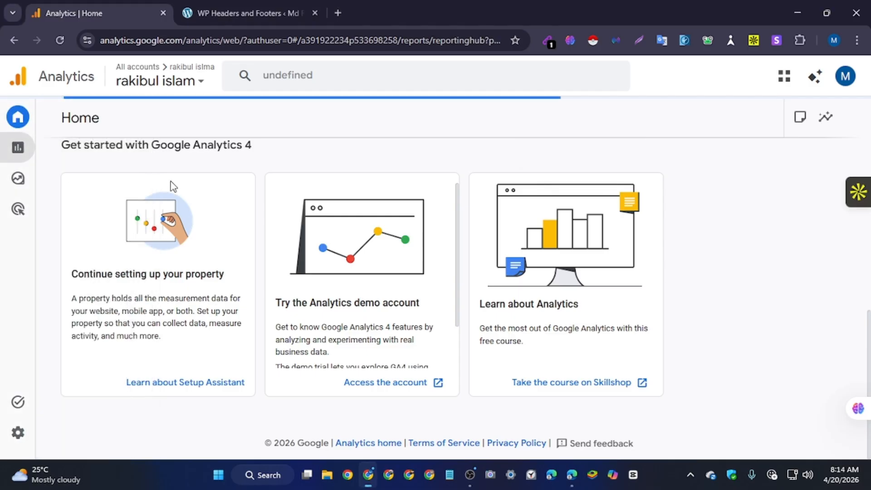
scroll(299, 212, "down", 9)
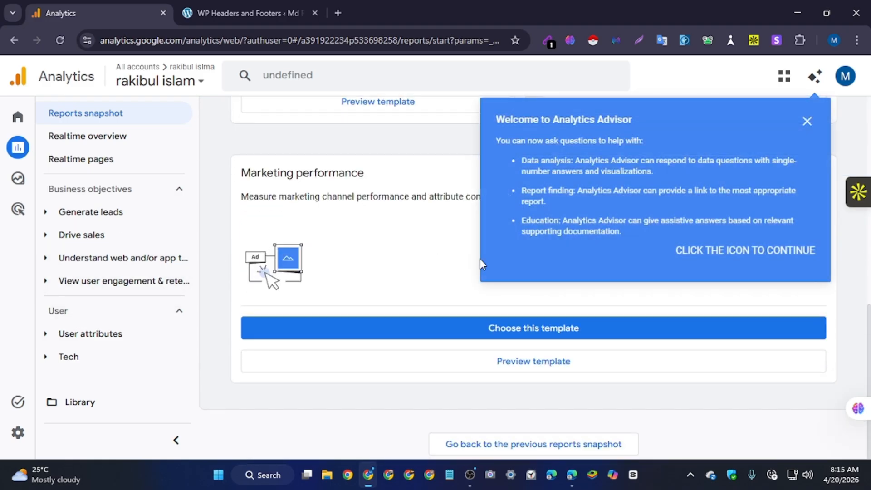
scroll(479, 263, "up", 3)
scroll(501, 262, "down", 3)
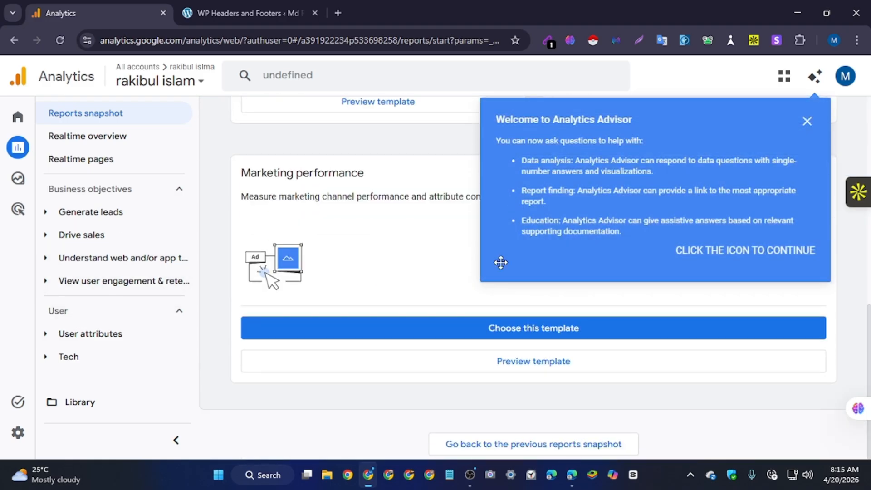
left_click(790, 134)
scroll(590, 229, "down", 6)
scroll(562, 240, "up", 2)
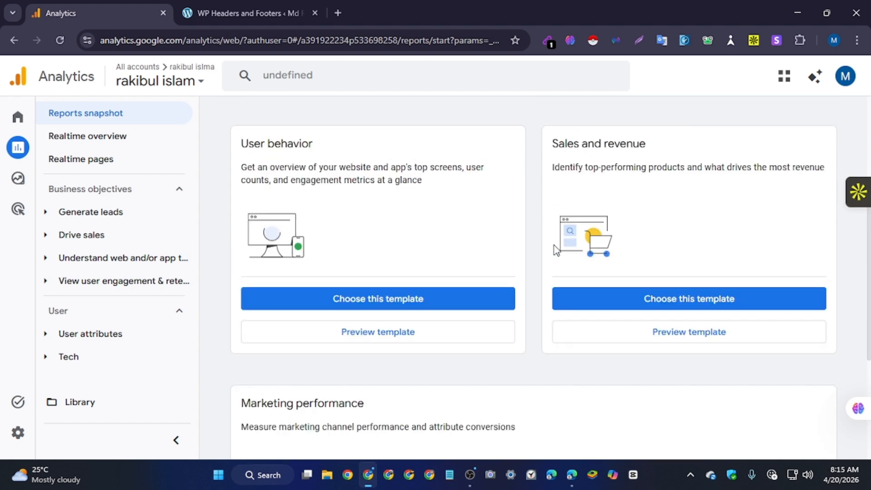
View the Explorations and Advertising sections and return to the Reports snapshot
left_click(26, 181)
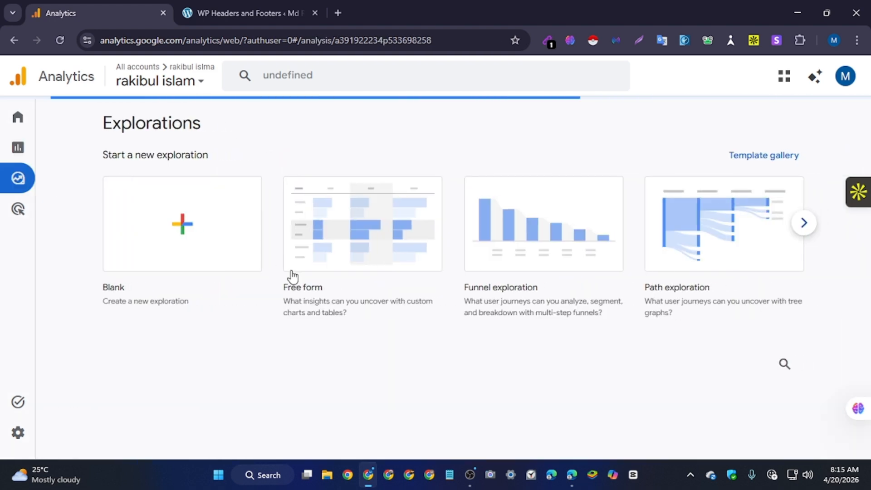
left_click(18, 208)
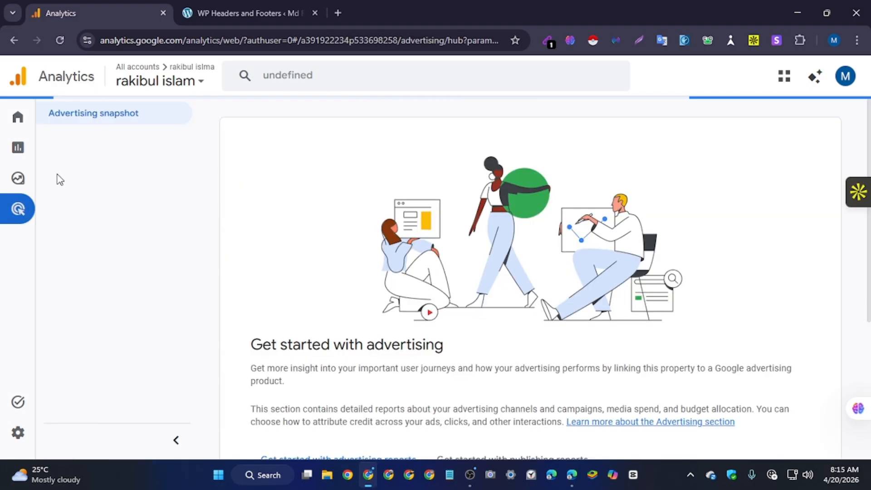
left_click(28, 156)
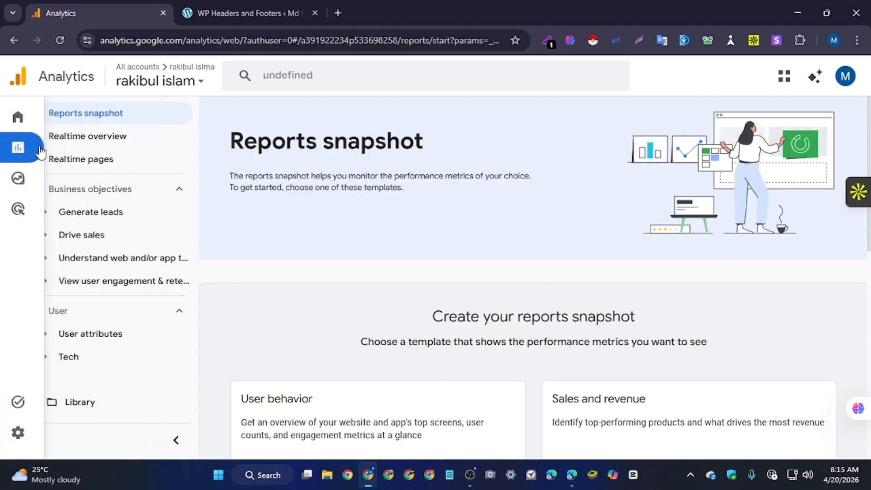
Examine the active users, page views and event counts in the Realtime overview, and open the Realtime pages report
left_click(91, 139)
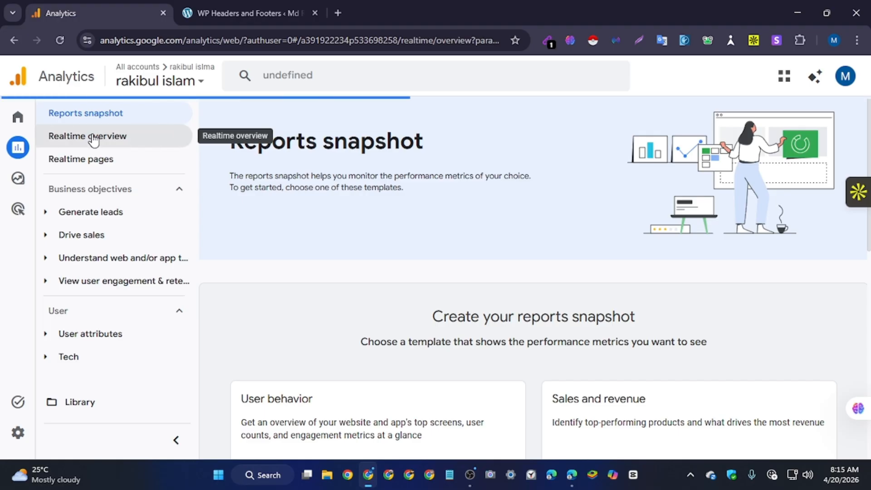
scroll(343, 218, "down", 10)
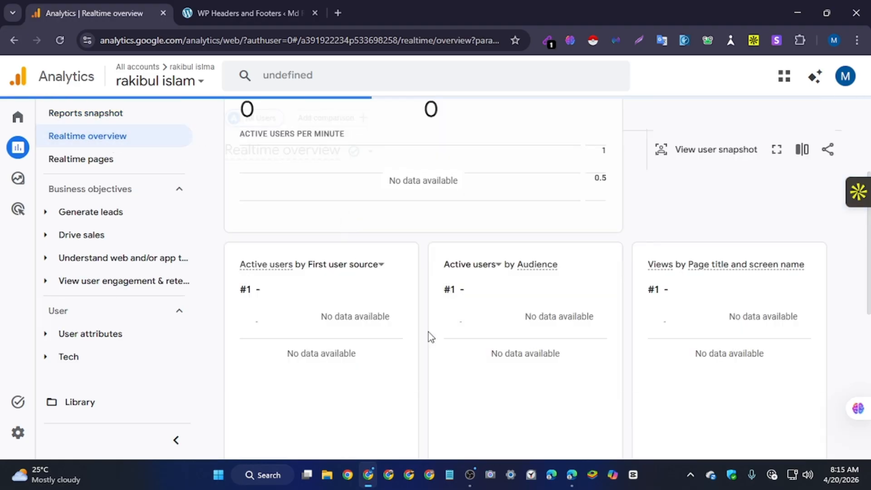
scroll(709, 305, "up", 5)
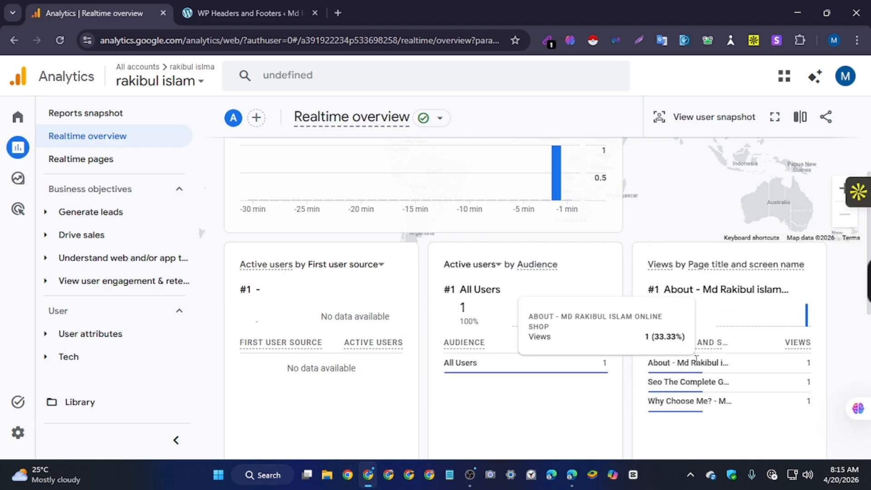
scroll(653, 354, "down", 5)
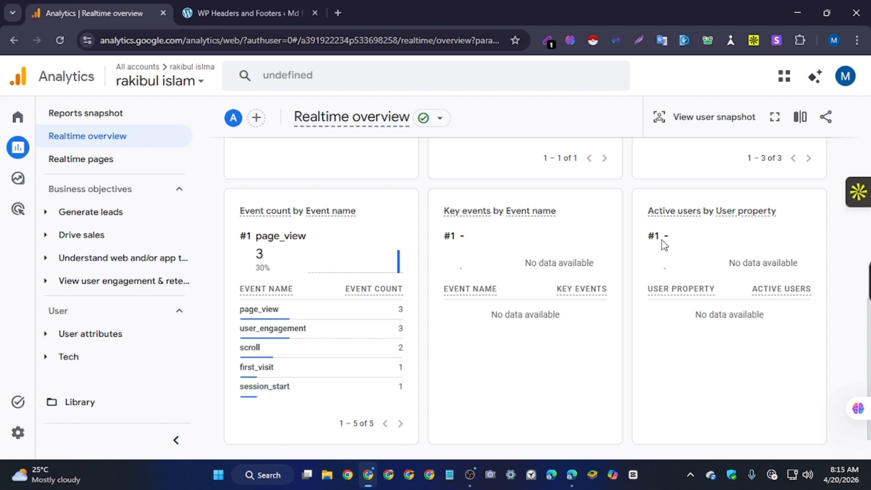
scroll(661, 243, "down", 1)
scroll(360, 330, "up", 10)
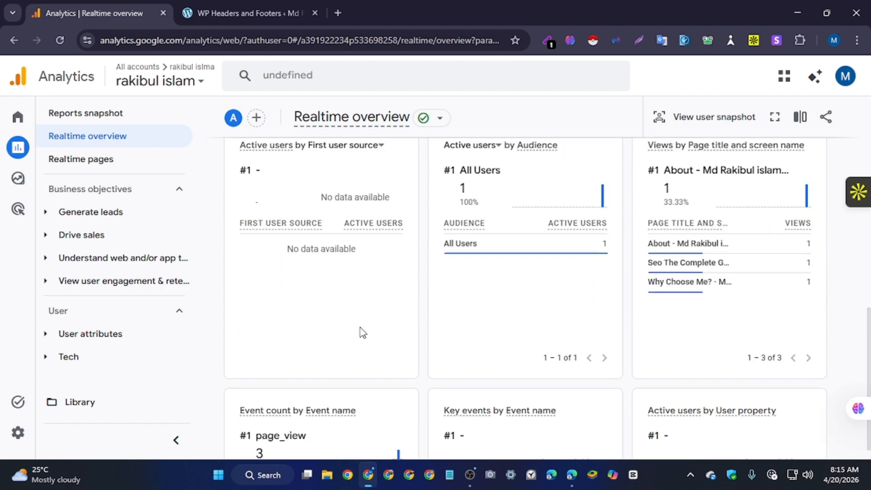
left_click(102, 163)
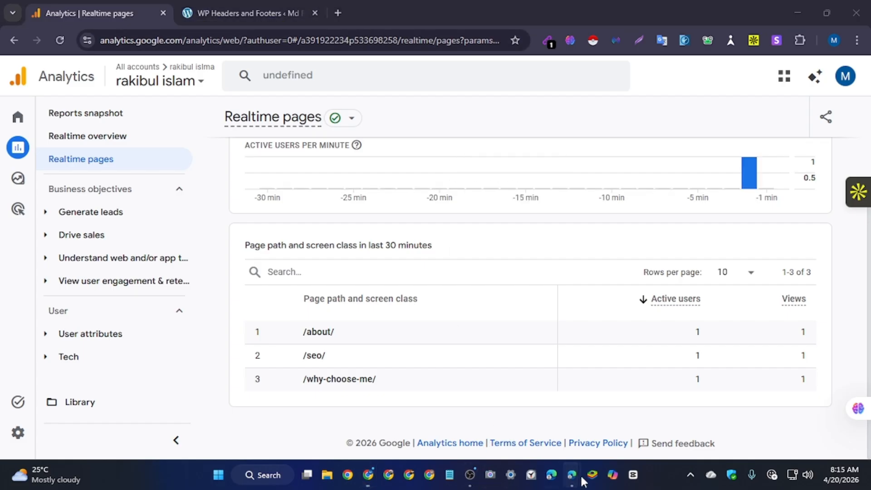
Switch to the online shop in Microsoft Edge, open its Services Section page and browse the services list
mouse_move(570, 476)
left_click(592, 405)
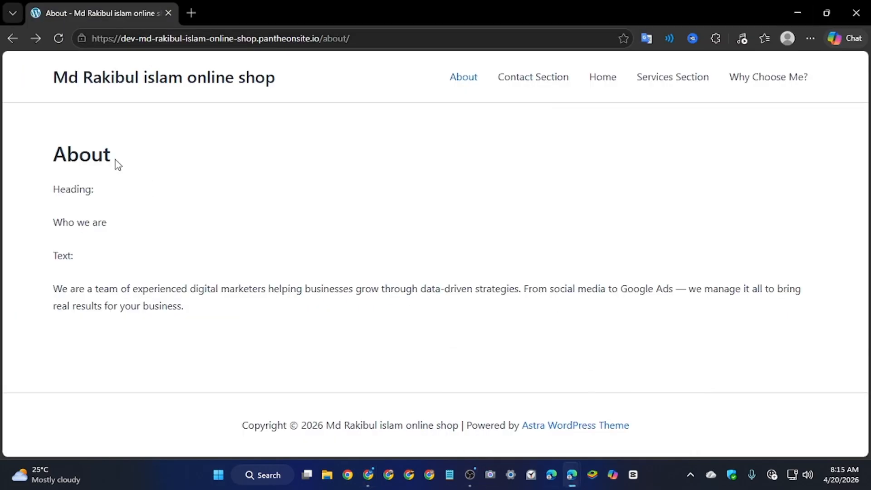
mouse_move(576, 476)
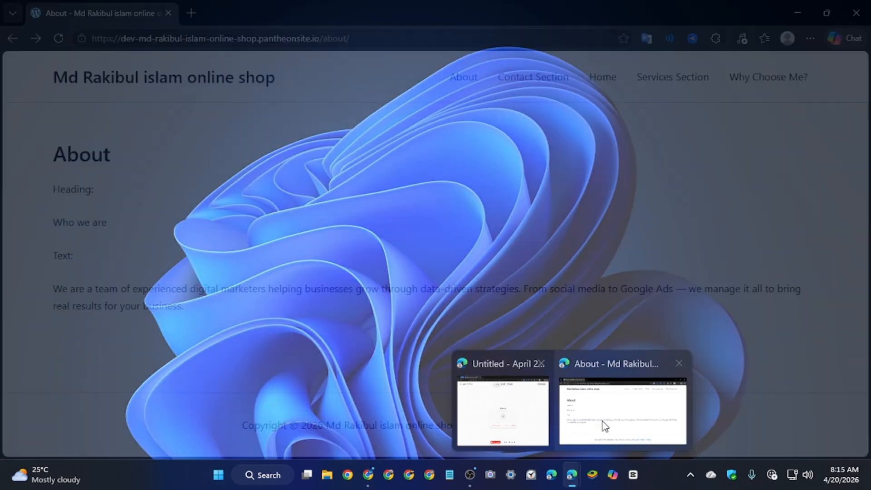
left_click(591, 402)
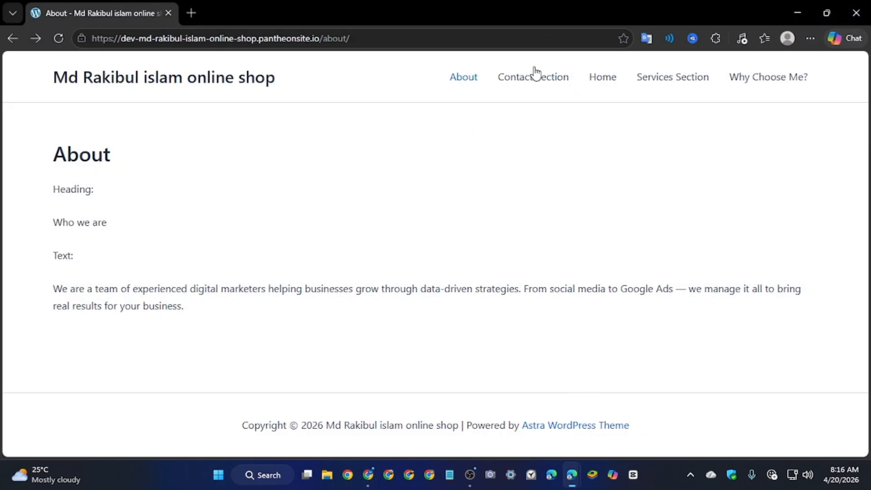
left_click(681, 78)
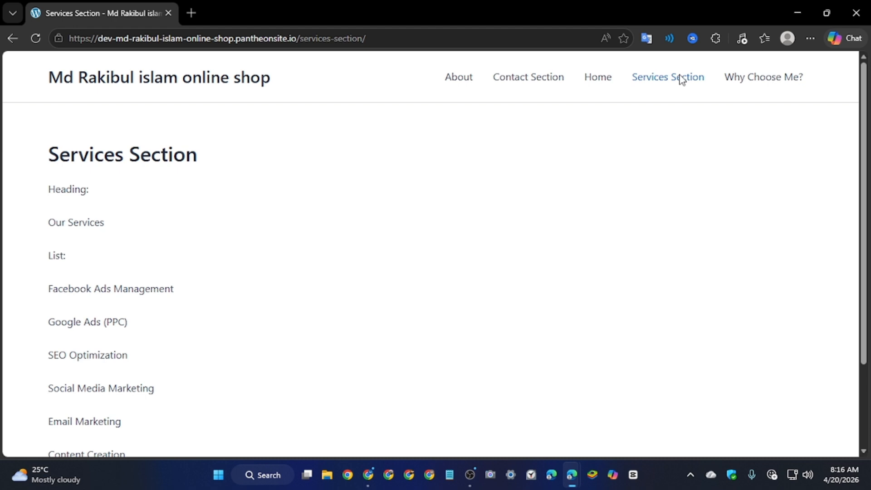
scroll(164, 250, "down", 3)
scroll(151, 250, "up", 3)
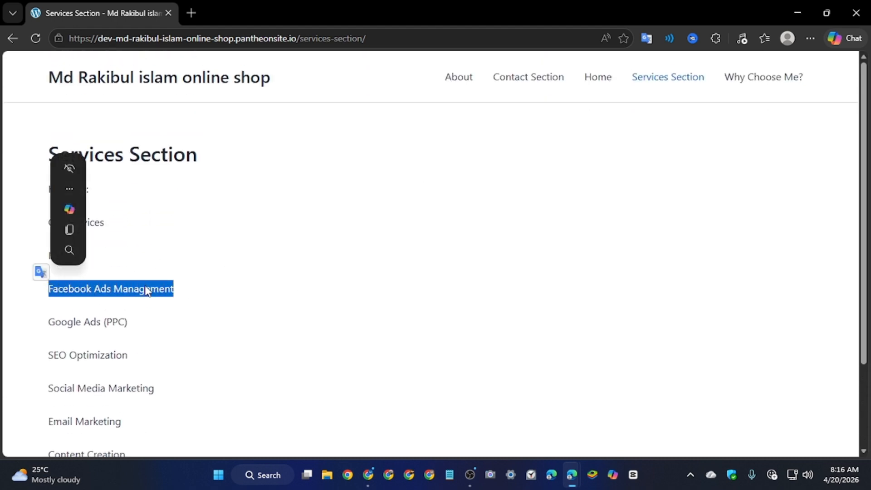
left_click(223, 289)
Back in Google Analytics, check the Realtime pages report and the active users card on the home page
left_click(810, 11)
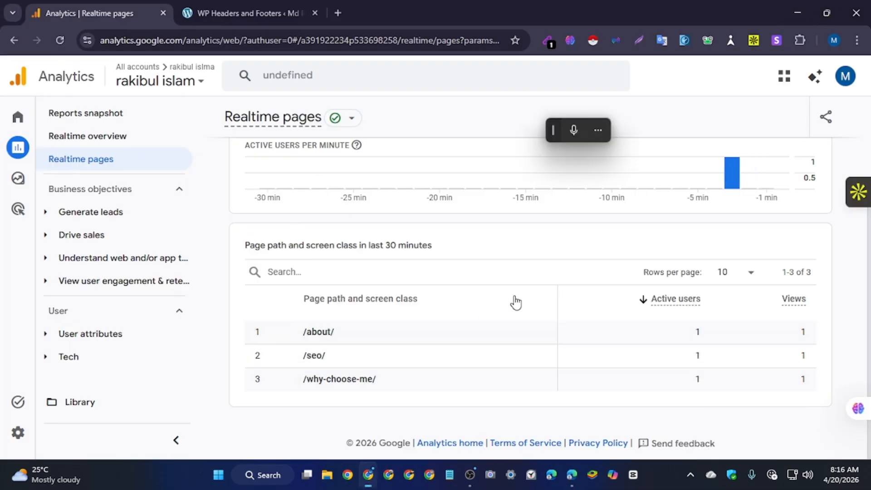
scroll(521, 305, "up", 3)
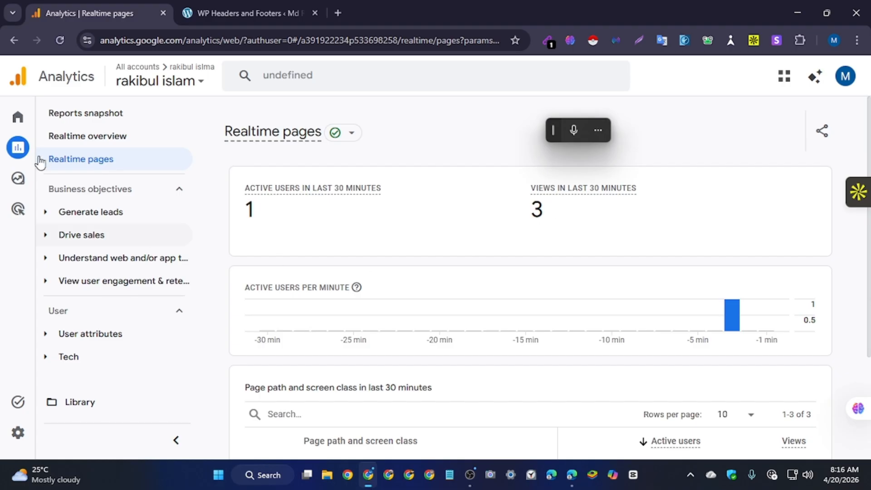
left_click(53, 121)
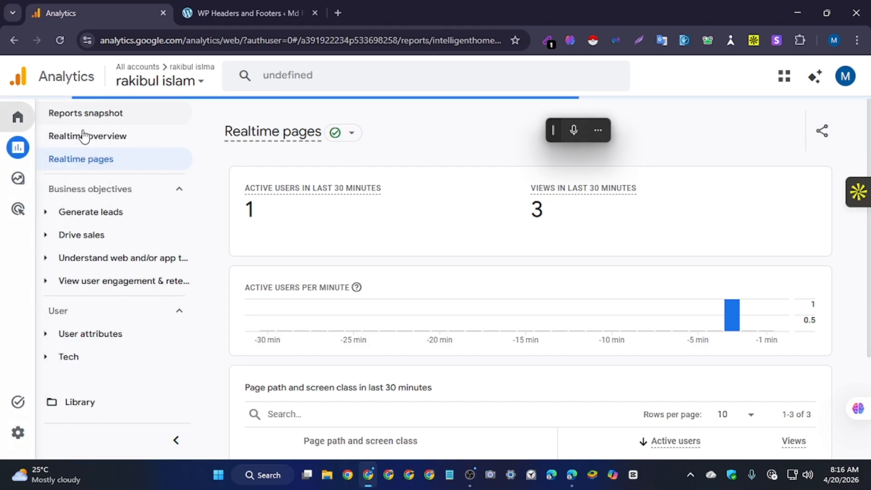
scroll(536, 317, "down", 3)
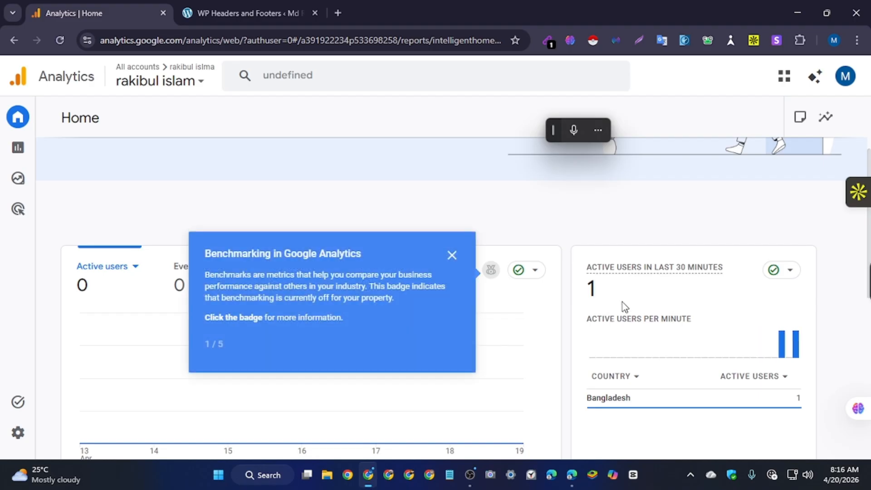
scroll(622, 303, "down", 7)
scroll(610, 304, "up", 4)
scroll(545, 309, "down", 3)
scroll(472, 311, "up", 3)
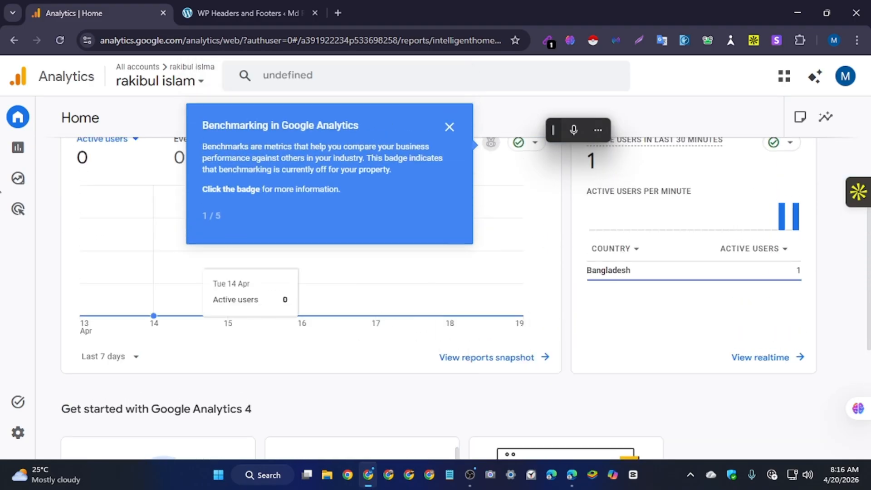
Open the reports, dismiss the Benchmarking notice and show the Realtime overview
left_click(35, 157)
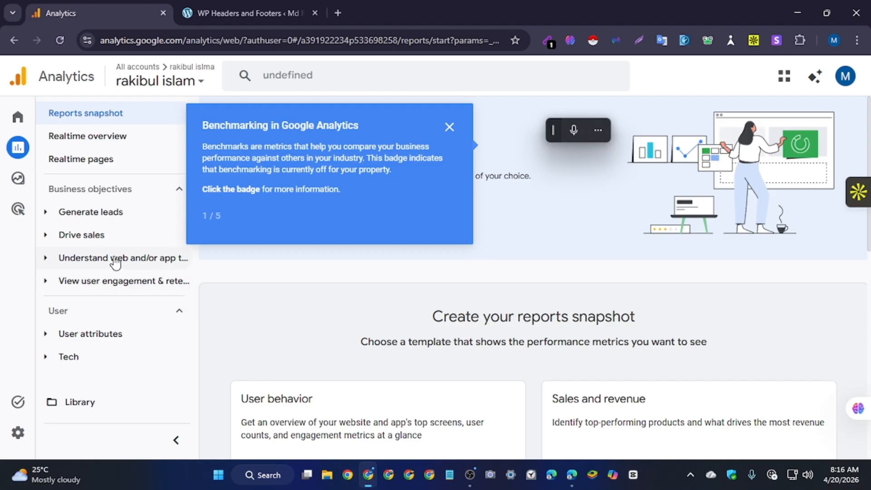
scroll(420, 394, "down", 10)
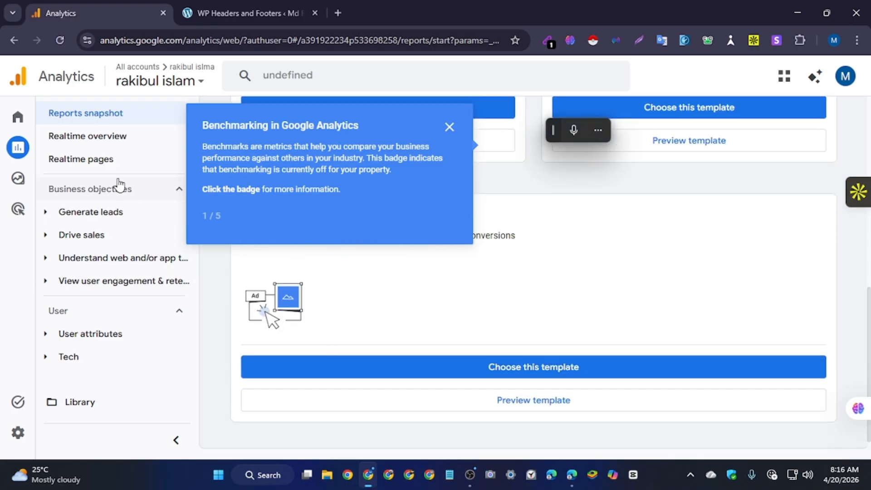
left_click(450, 127)
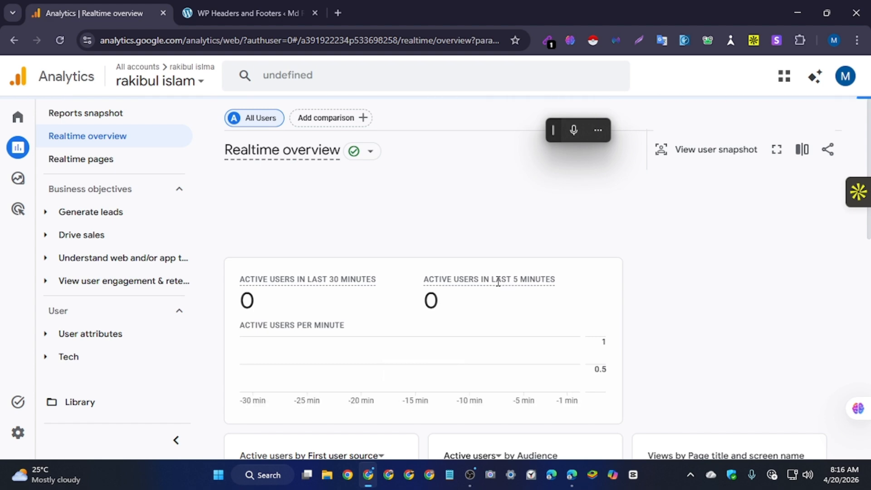
Check the active users and event counts in the Realtime overview, and the tracked page paths in the Realtime pages report
mouse_move(498, 281)
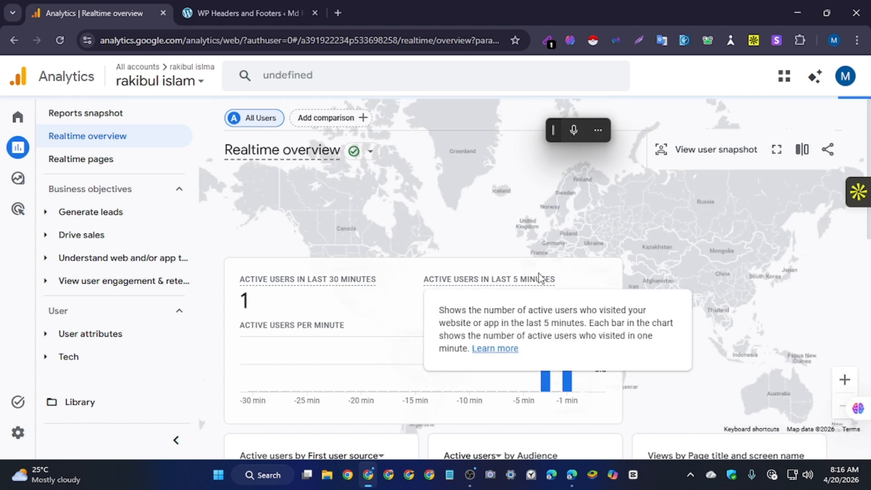
scroll(389, 286, "down", 10)
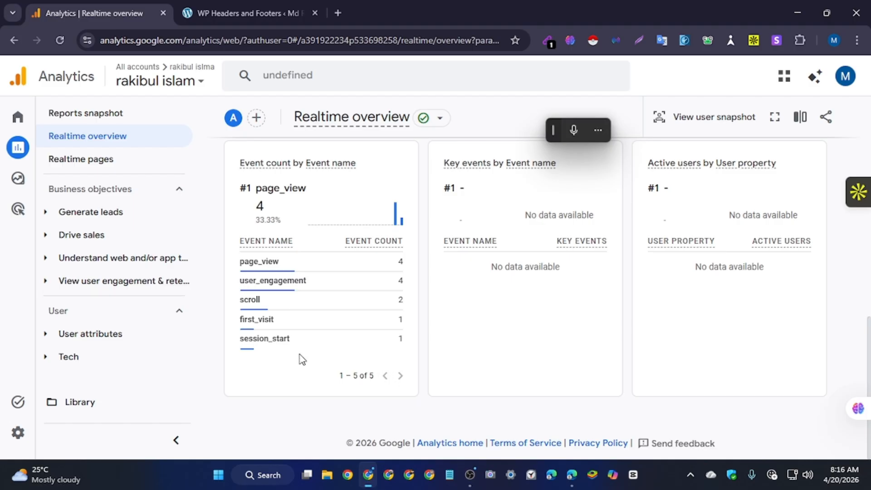
left_click(86, 164)
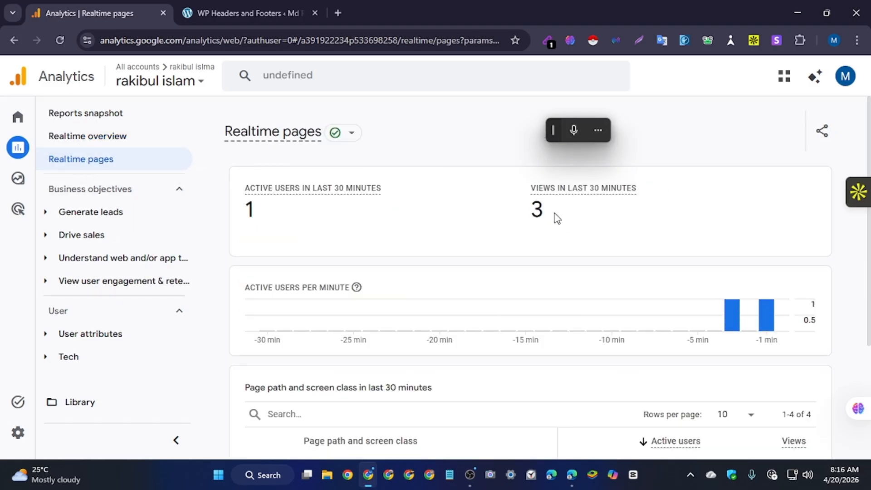
scroll(576, 222, "down", 4)
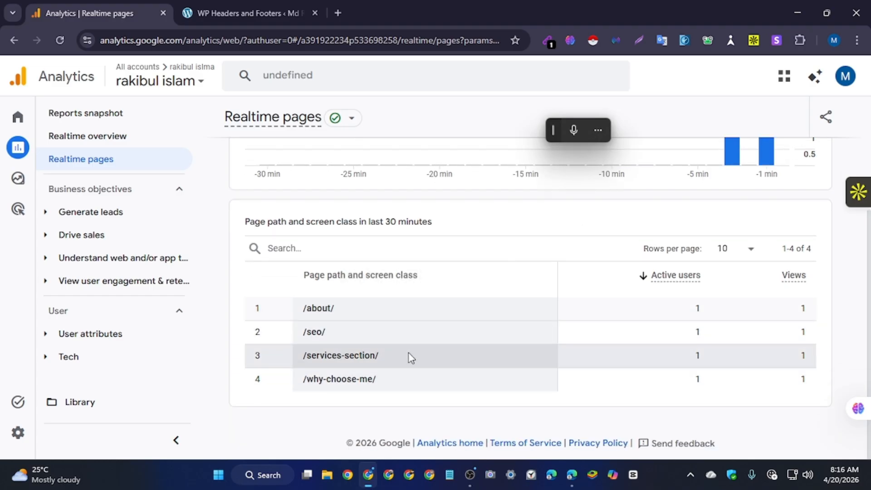
Expand the Generate leads, Drive sales, Understand web and/or app traffic, User attributes and Tech report groups and look through their reports
left_click(104, 221)
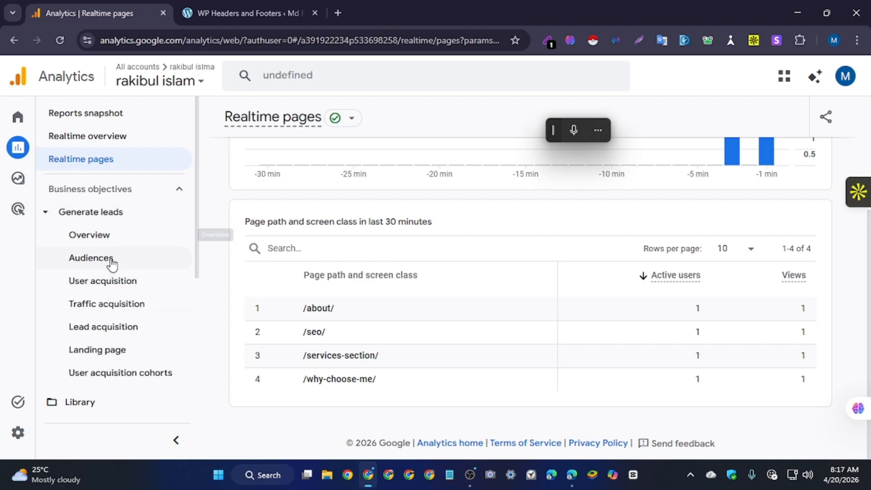
scroll(119, 344, "down", 1)
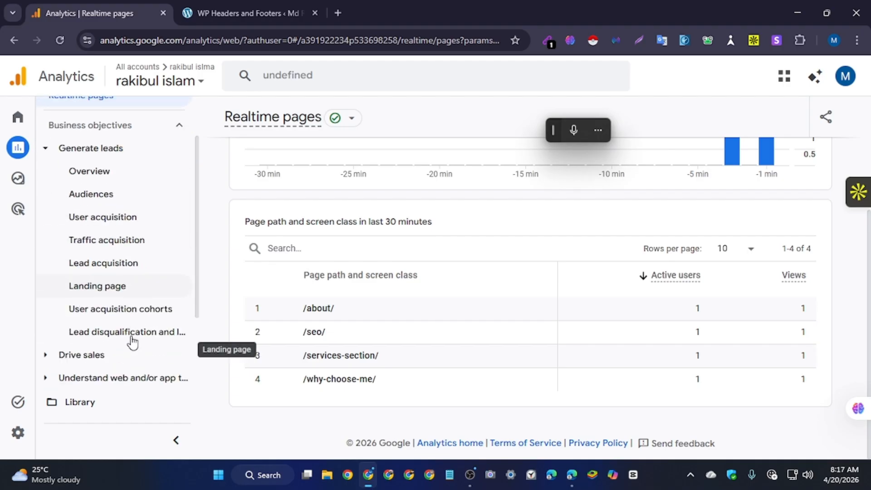
scroll(113, 345, "down", 4)
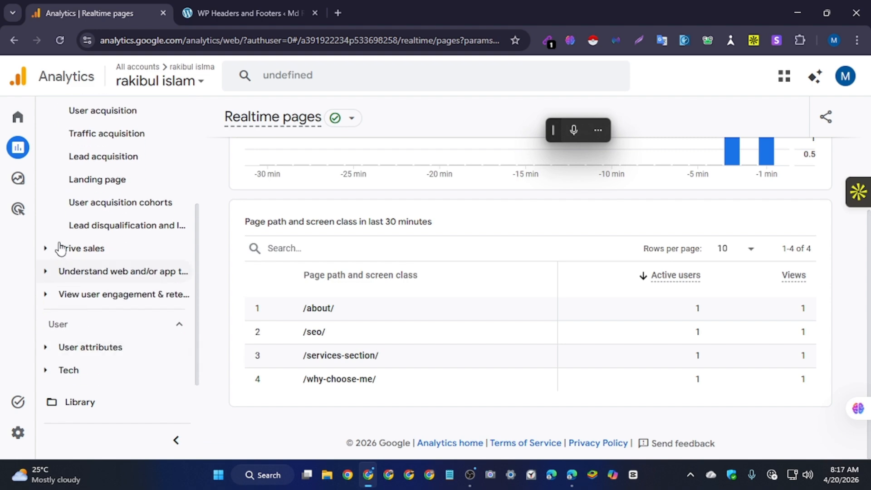
left_click(66, 247)
scroll(93, 258, "down", 1)
scroll(98, 260, "down", 2)
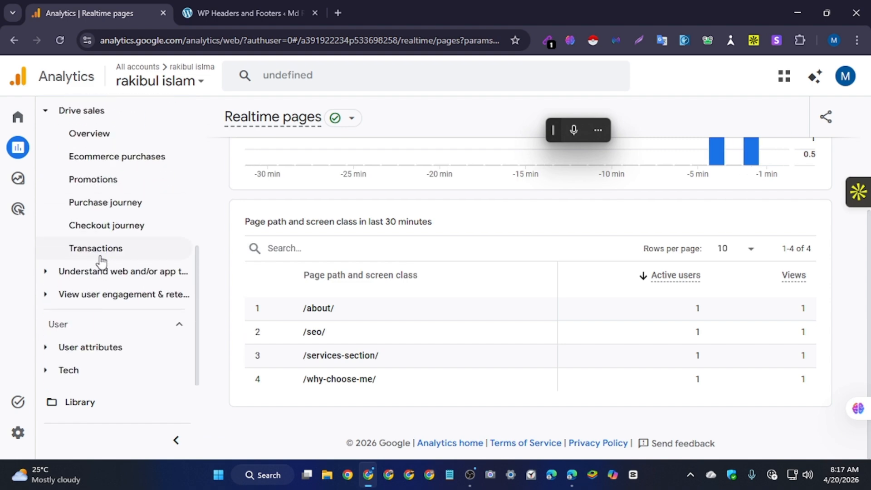
left_click(73, 272)
scroll(111, 272, "down", 2)
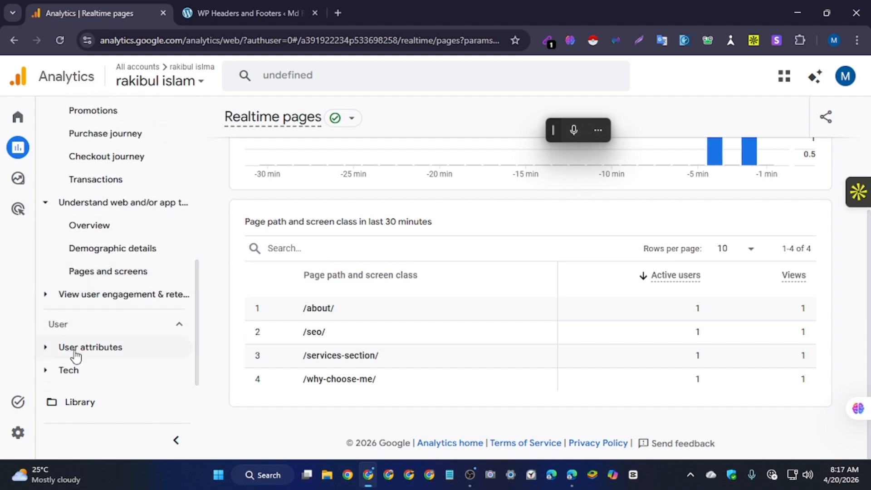
left_click(75, 353)
scroll(152, 334, "down", 3)
left_click(71, 373)
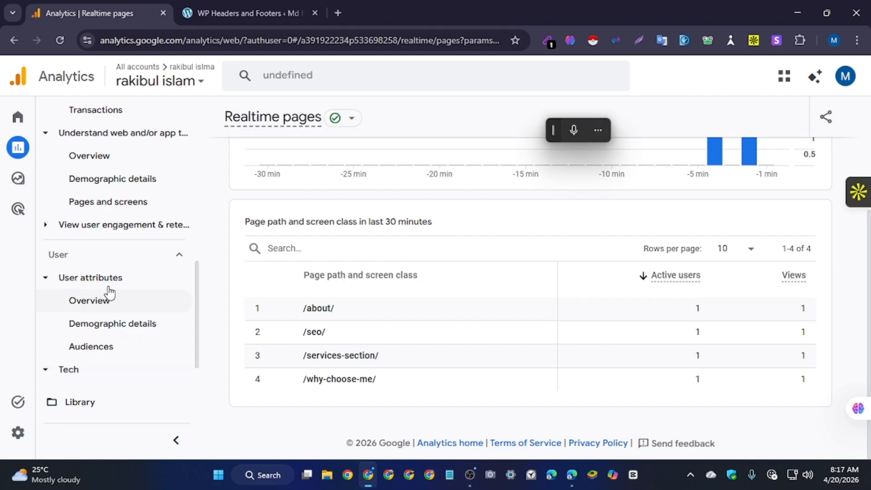
scroll(108, 294, "down", 1)
scroll(107, 298, "up", 10)
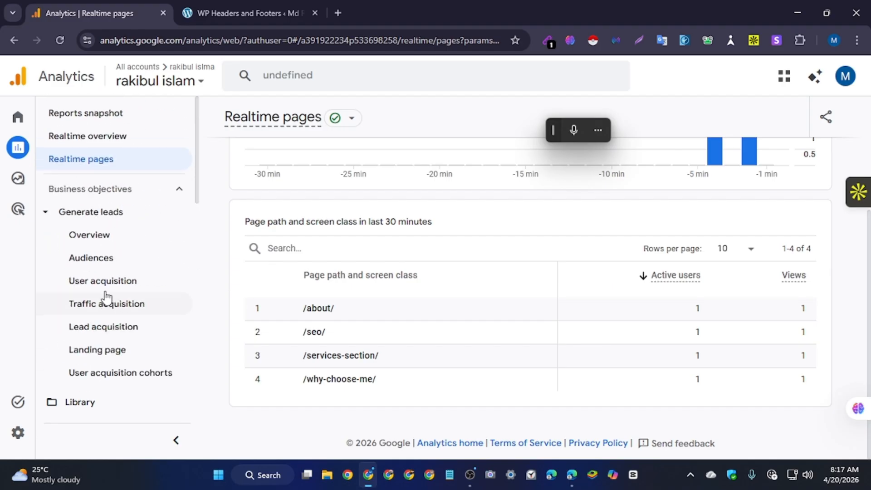
Open the Reports snapshot, look through the available templates and apply the Sales and revenue template
scroll(551, 388, "up", 4)
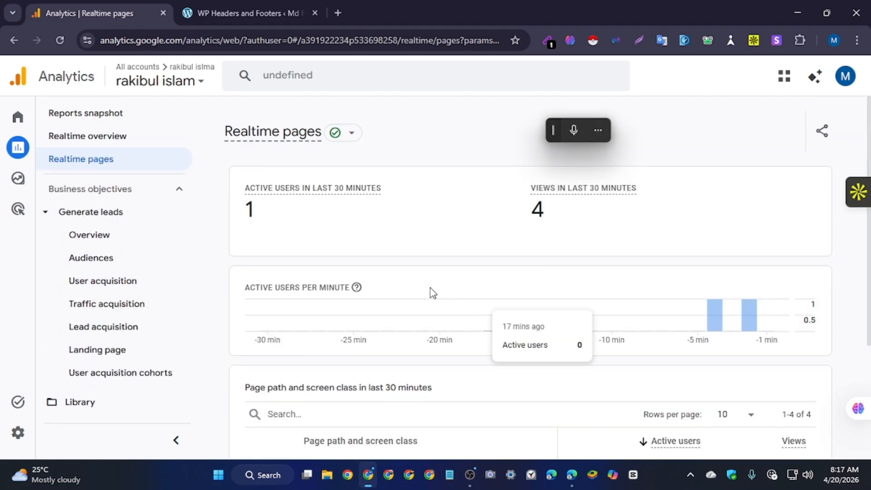
left_click(92, 147)
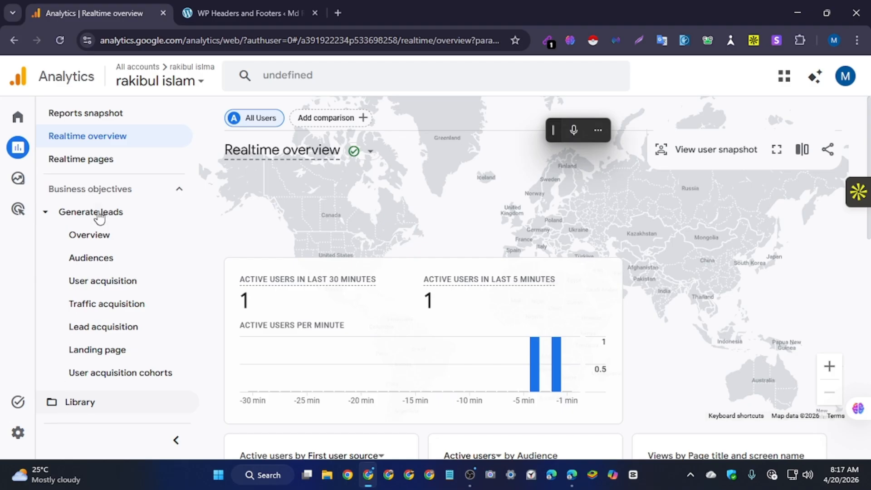
left_click(100, 114)
scroll(506, 298, "down", 5)
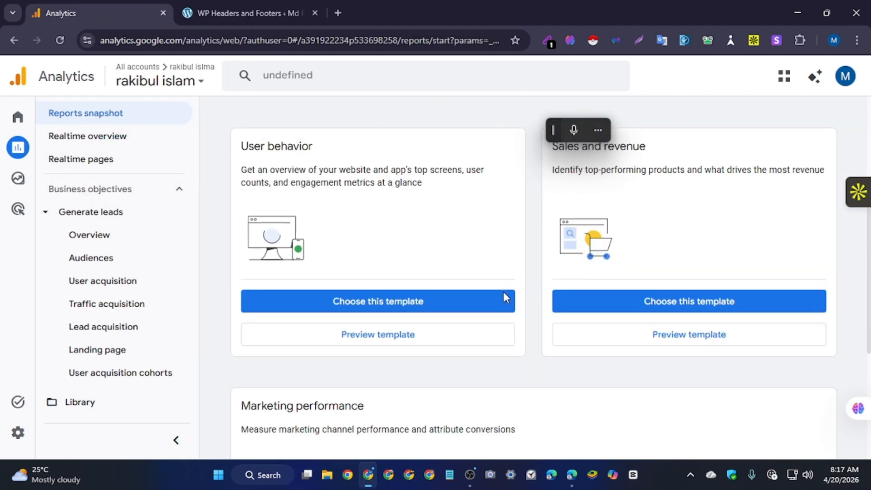
scroll(504, 297, "down", 5)
scroll(504, 297, "up", 6)
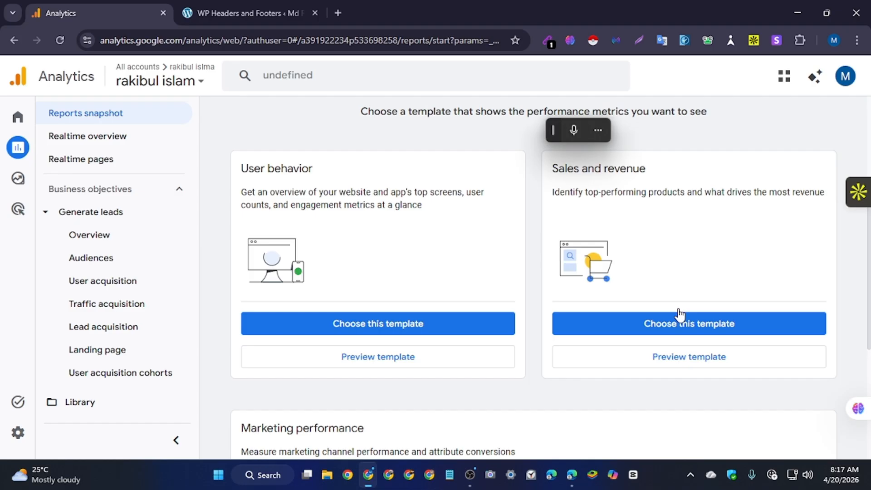
left_click(721, 332)
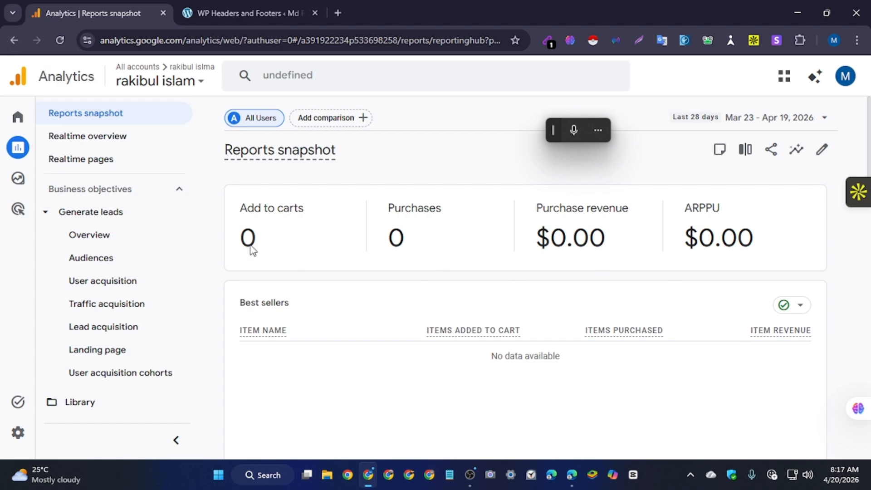
left_click(6, 40)
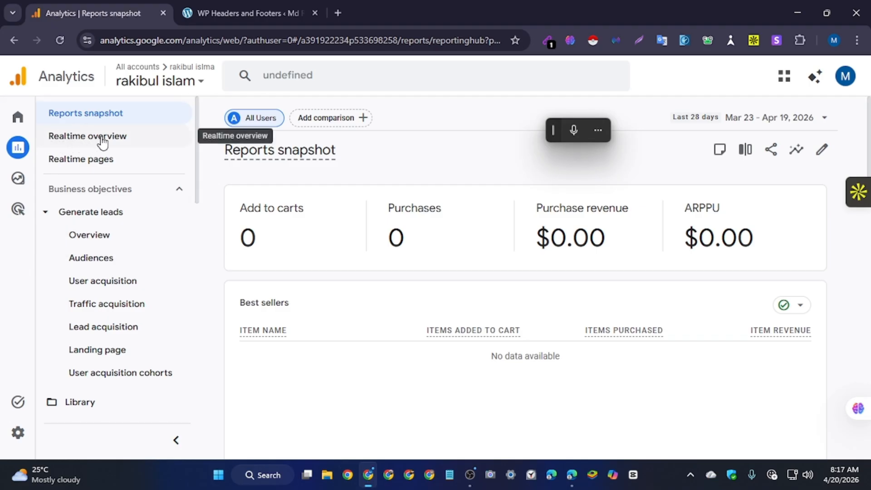
Collapse the User report group and examine all cards of the Understand web and/or app traffic overview
scroll(75, 327, "down", 10)
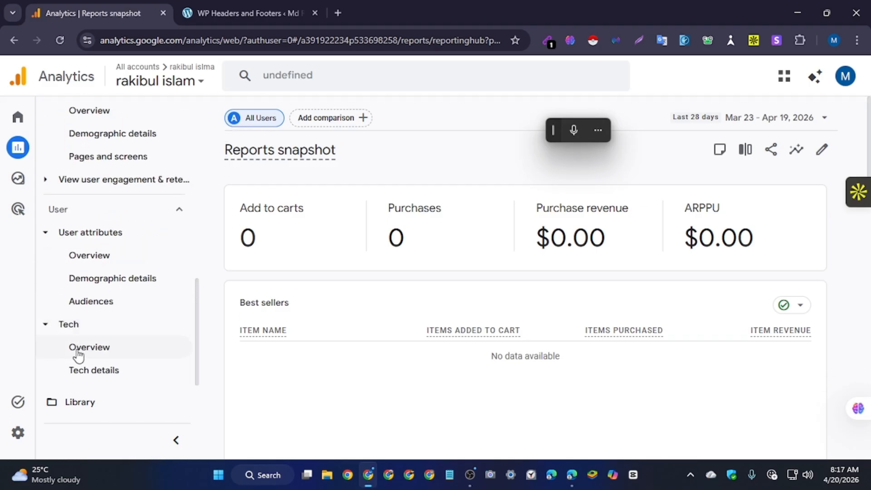
left_click(74, 212)
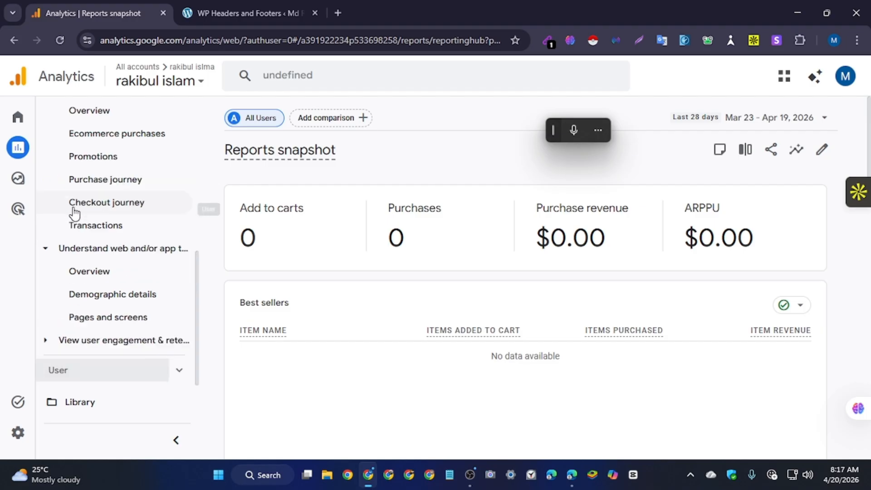
left_click(113, 278)
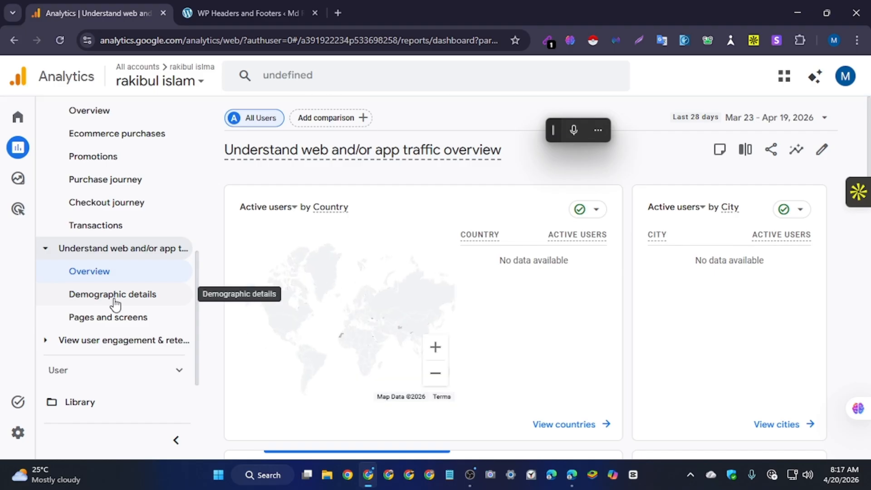
scroll(454, 363, "down", 10)
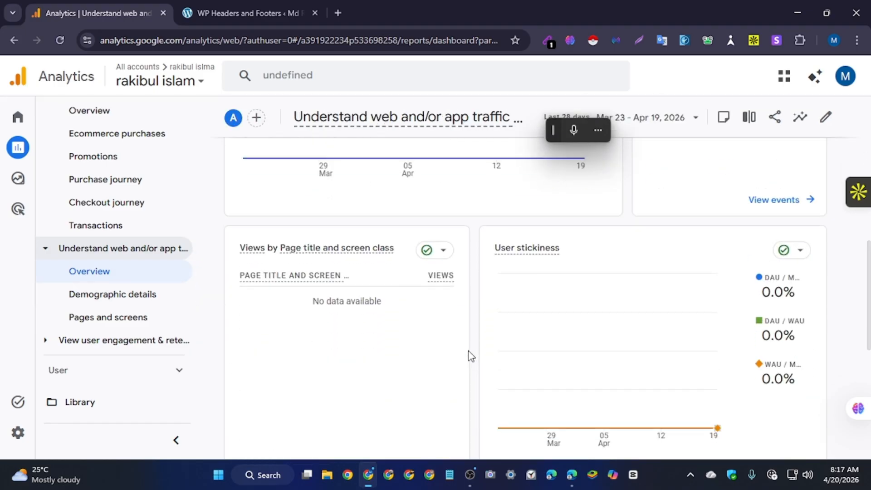
scroll(469, 355, "down", 6)
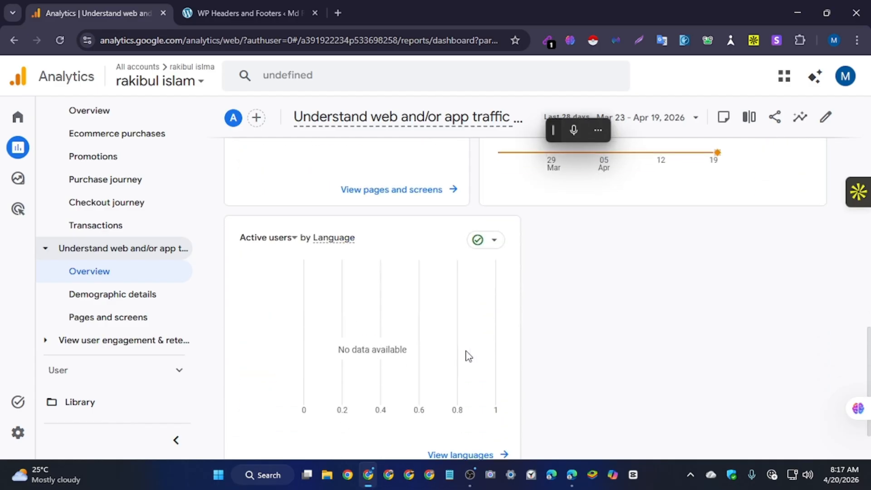
scroll(469, 356, "up", 5)
scroll(470, 356, "down", 5)
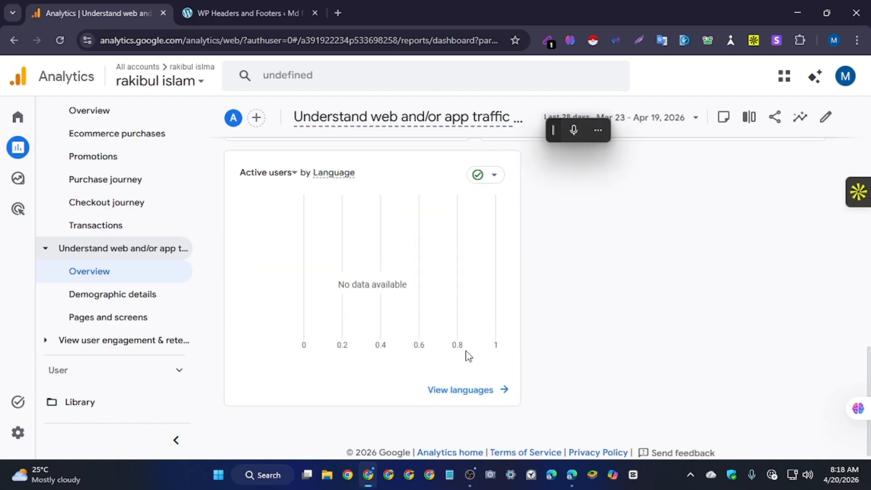
scroll(469, 356, "up", 10)
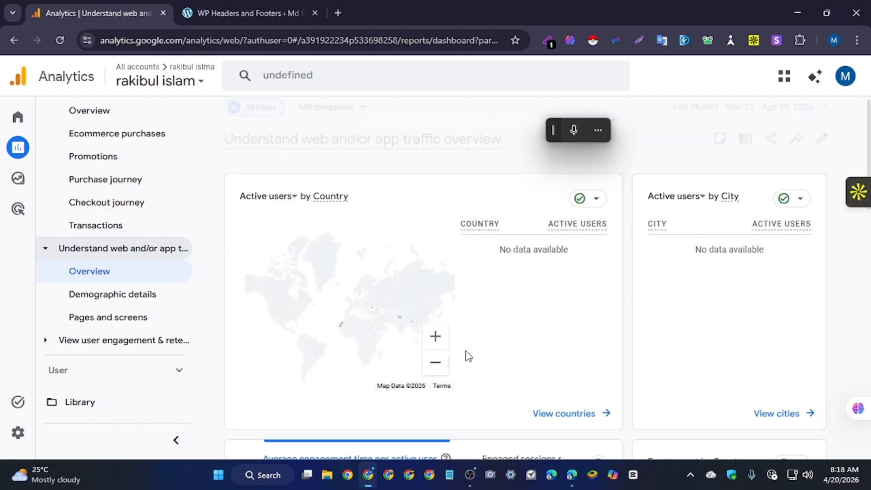
Open the Demographic details report, view its country table and dismiss the notice about adding filters
left_click(129, 300)
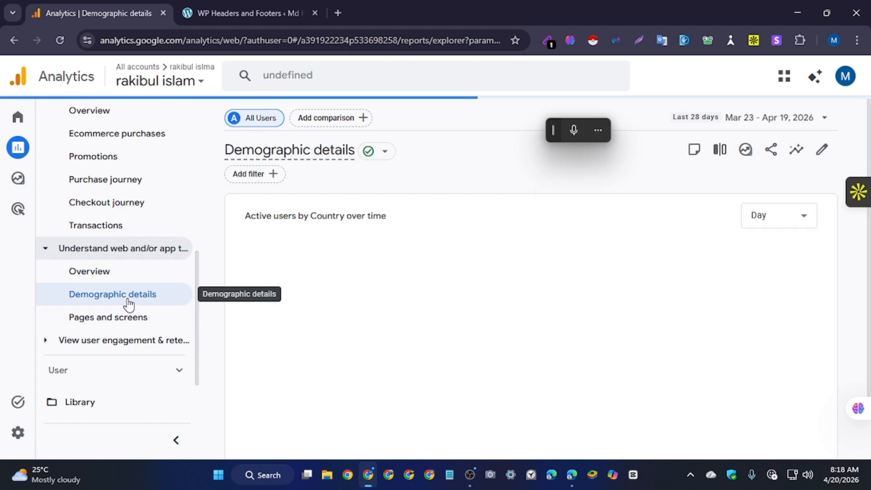
scroll(368, 298, "down", 5)
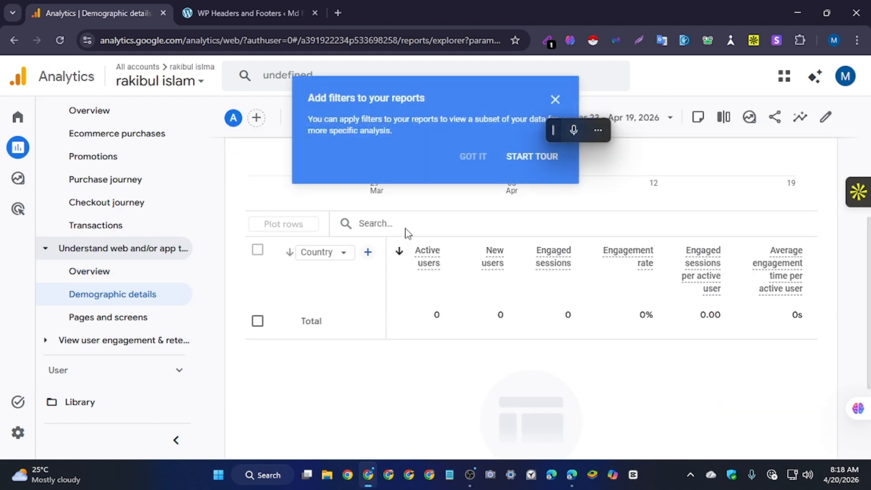
left_click(556, 100)
View the Audiences report under Generate leads, and recheck the page paths and views in the Realtime pages report
scroll(185, 208, "up", 7)
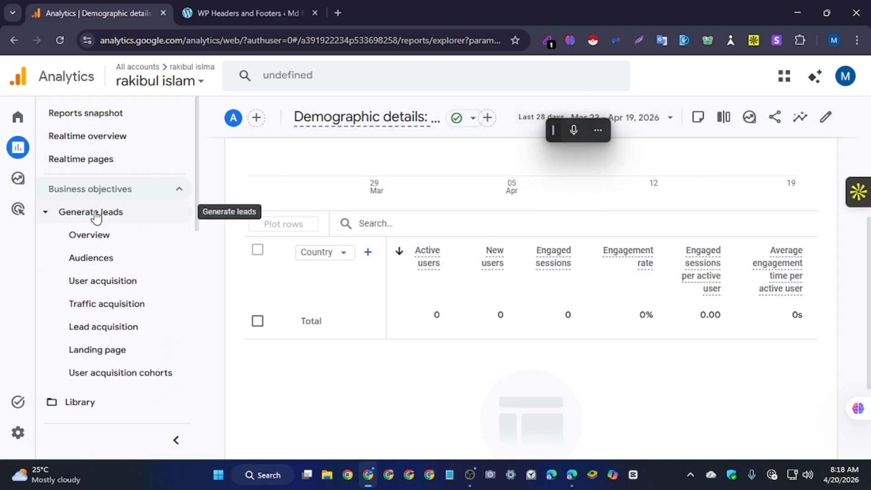
left_click(98, 253)
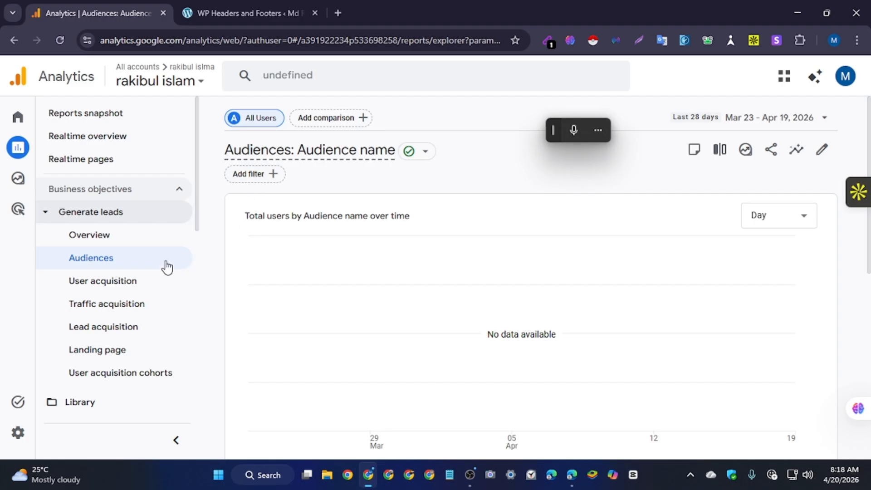
left_click(80, 159)
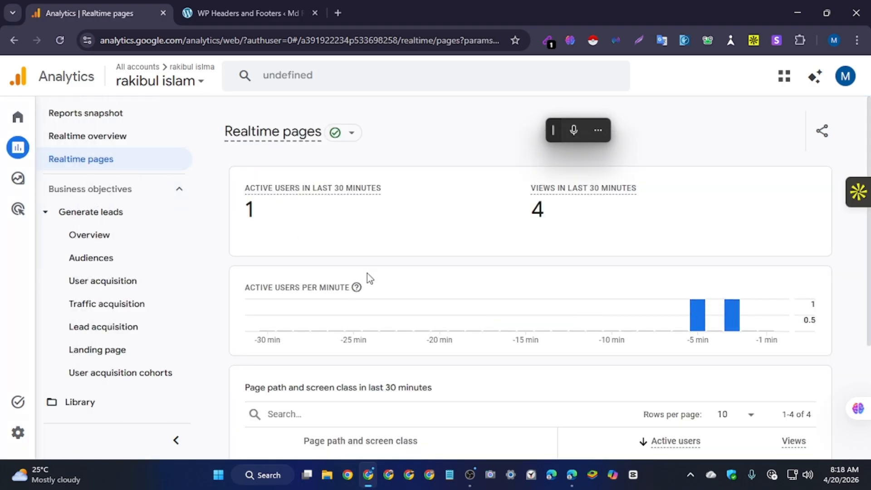
scroll(363, 327, "down", 2)
scroll(398, 319, "down", 3)
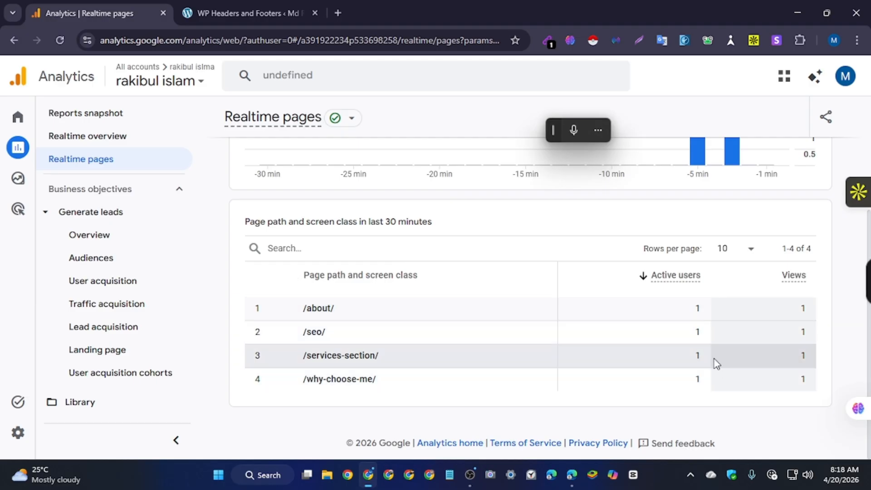
scroll(711, 366, "up", 3)
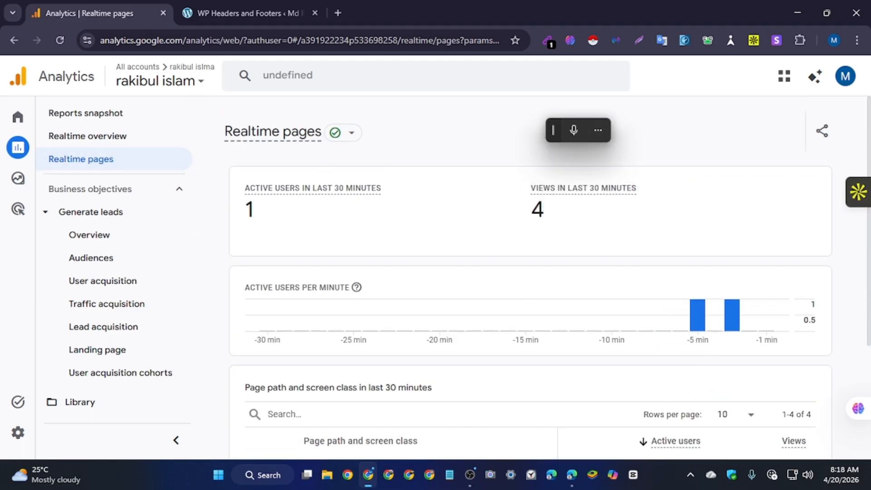
View the Explorations page, and in the Advertising section show the list of Google advertising products that can be linked
left_click(50, 178)
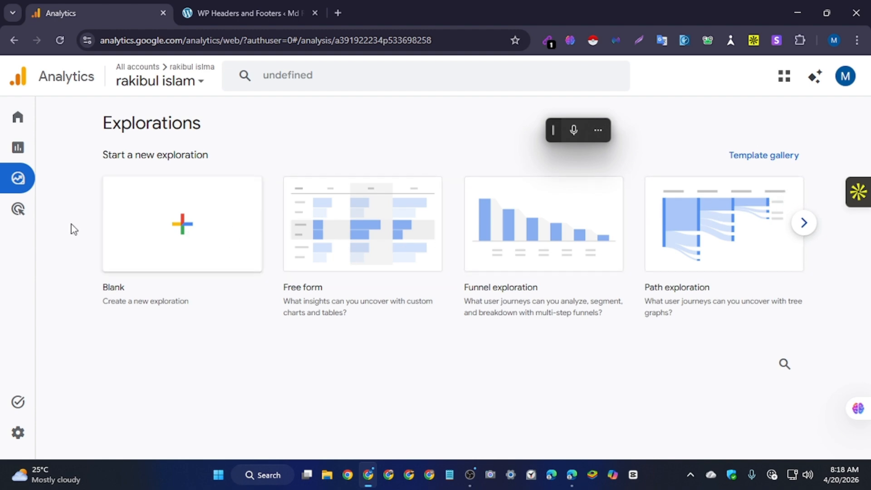
left_click(16, 209)
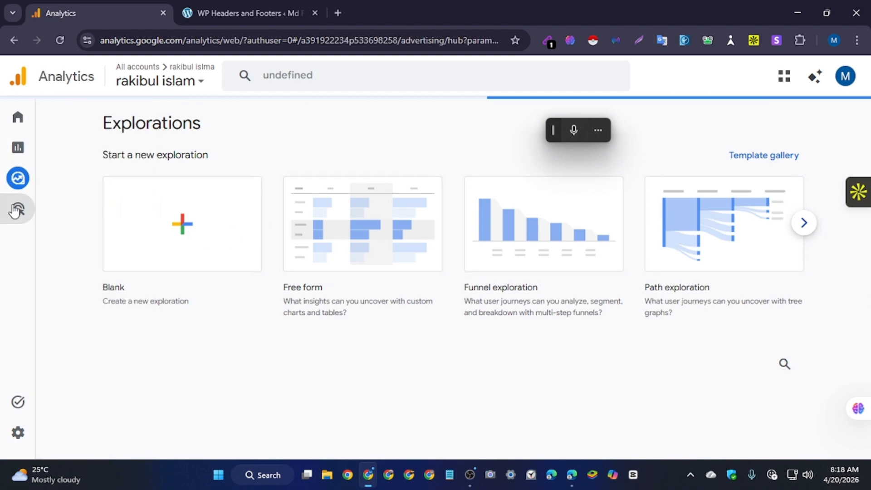
scroll(316, 204, "down", 4)
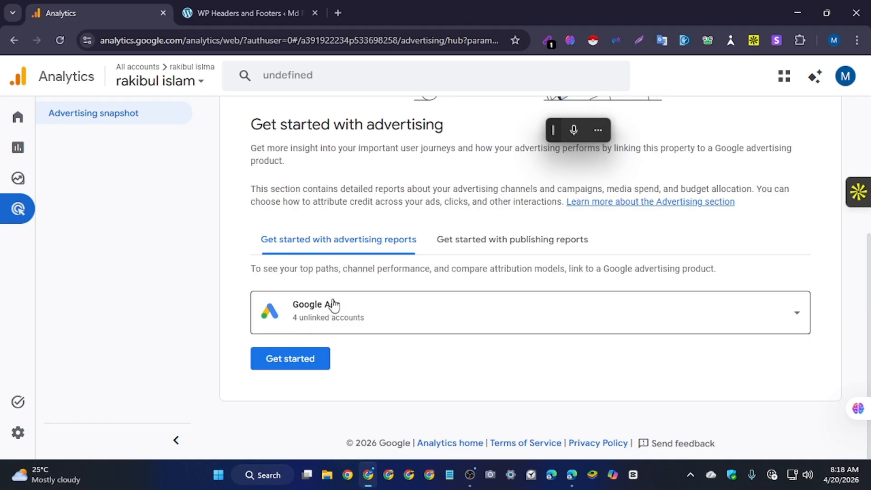
left_click(385, 317)
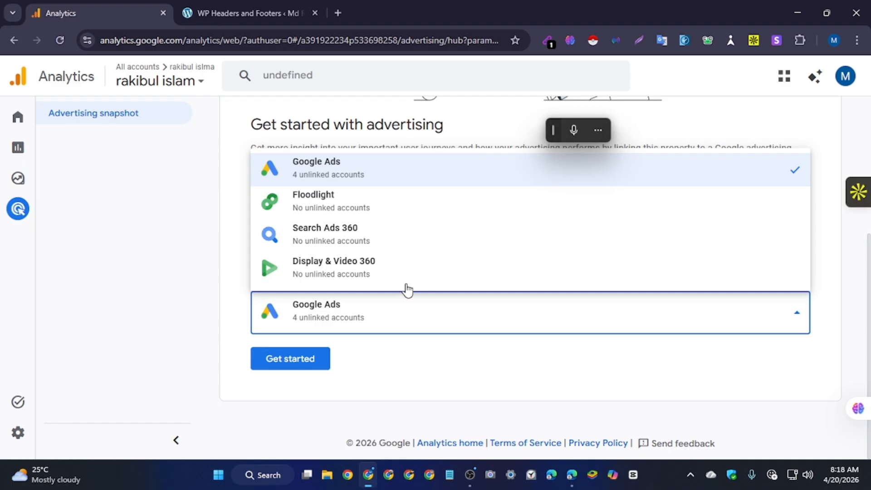
Close the list of advertising products and review the overview cards on the Home page
left_click(26, 117)
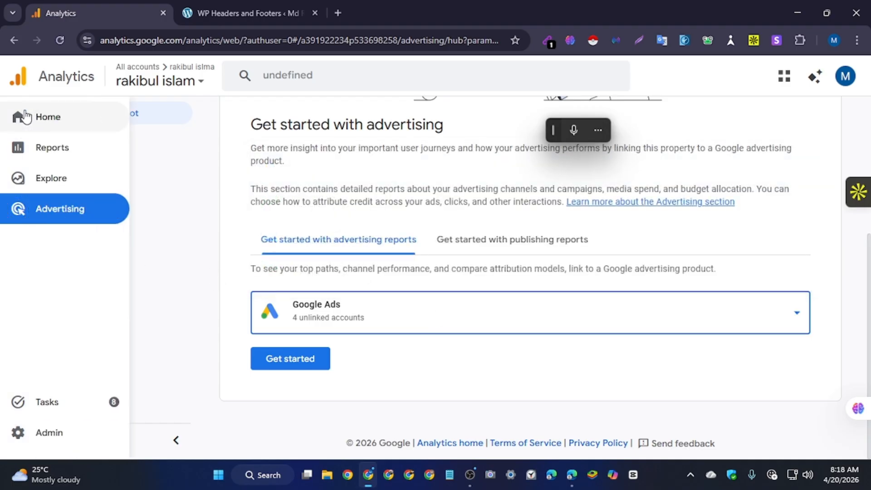
left_click(19, 118)
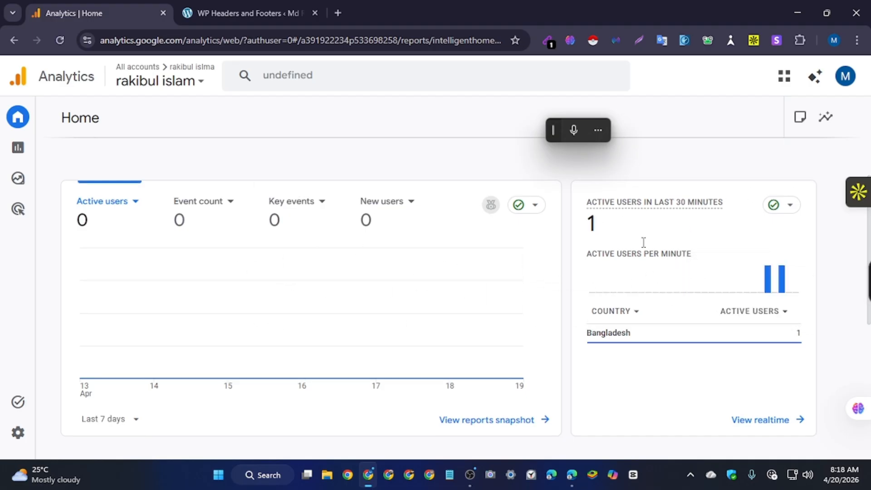
scroll(539, 249, "down", 6)
scroll(535, 247, "up", 6)
scroll(539, 252, "up", 2)
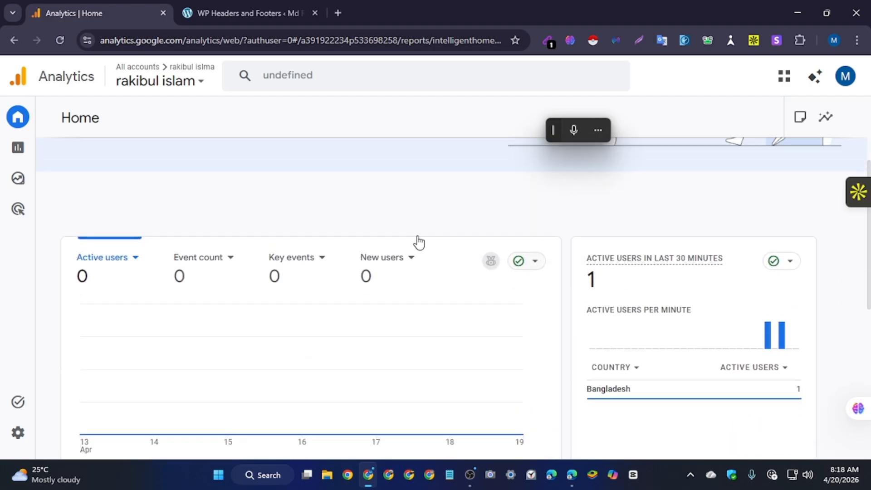
Open the Reports snapshot and look through the report list from Generate leads to Understand web and/or app traffic
left_click(18, 148)
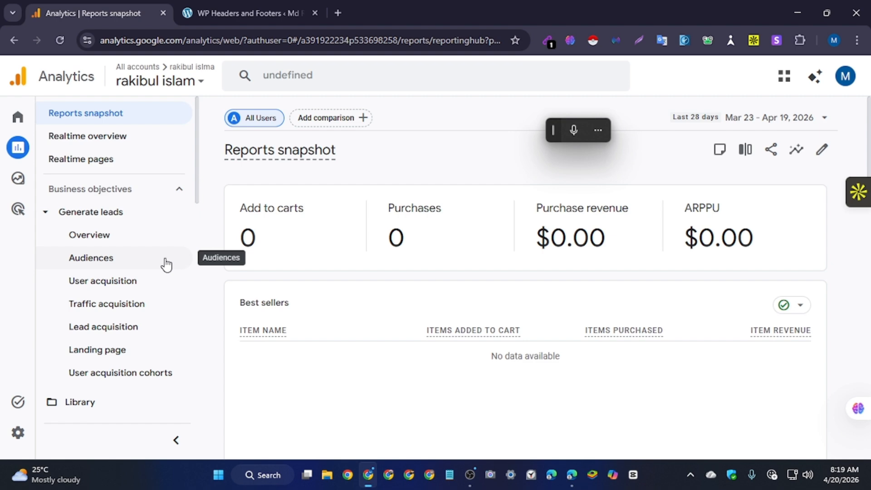
scroll(167, 265, "up", 4)
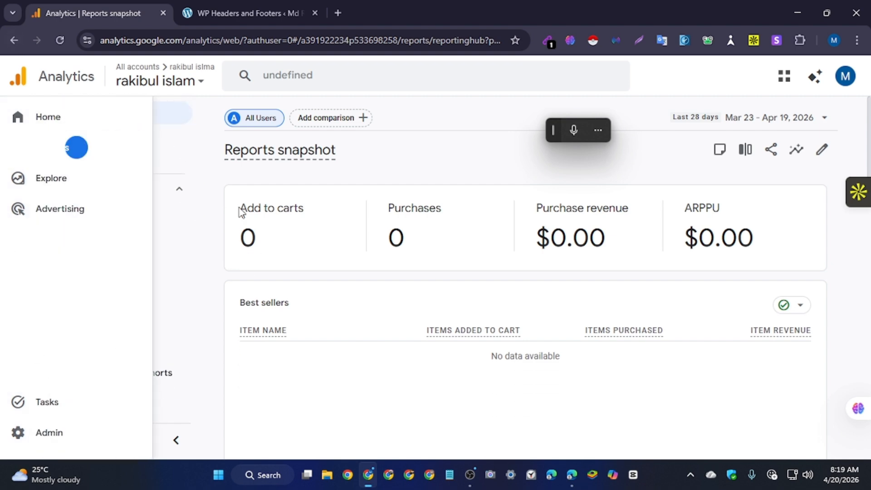
scroll(165, 311, "down", 4)
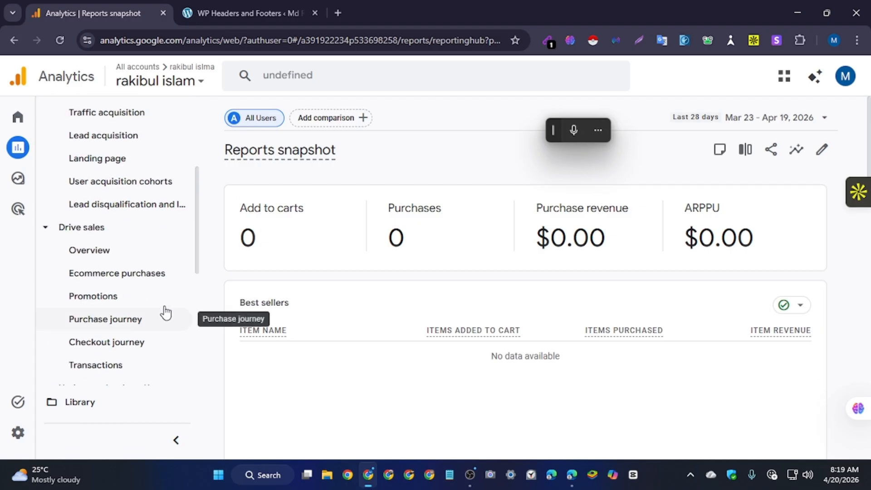
scroll(165, 312, "down", 3)
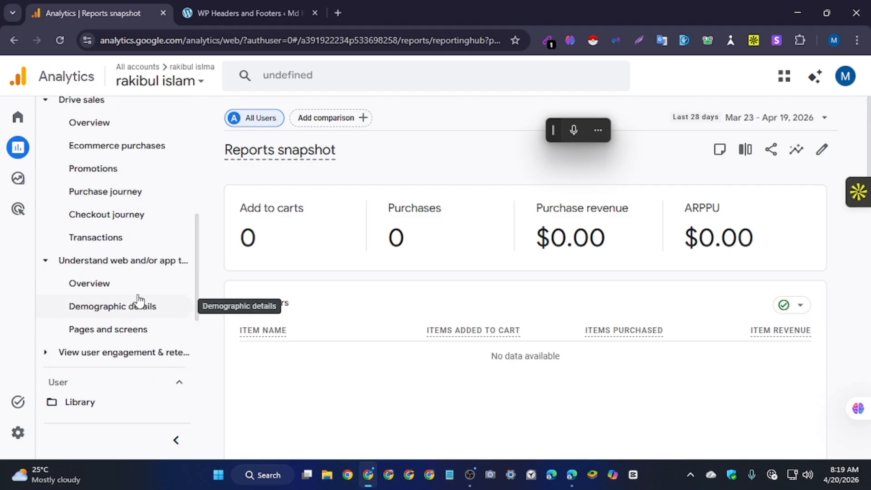